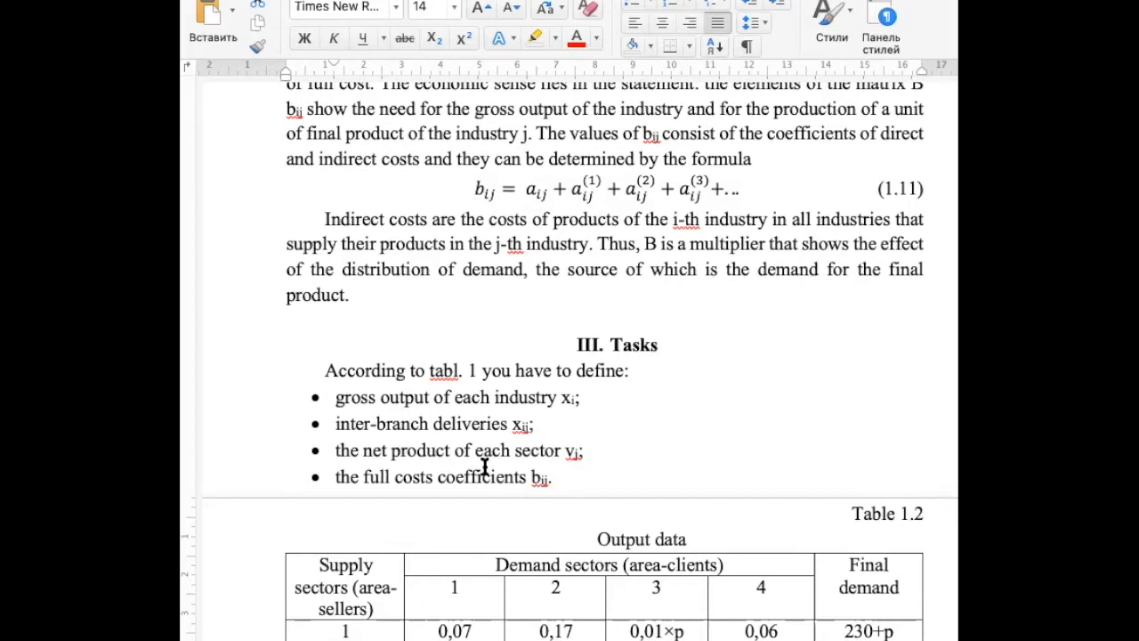
Read the lab tasks and examine Table 1.2, its direct cost coefficients and final demand values for the four sectors.
scroll(483, 466, down, 5)
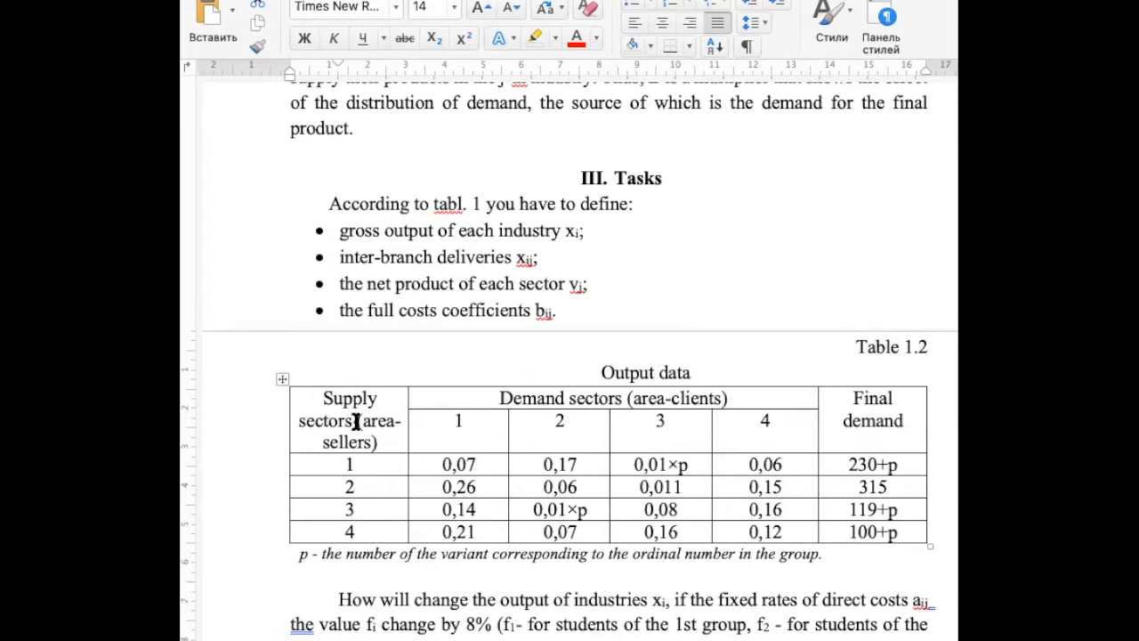
scroll(356, 422, down, 3)
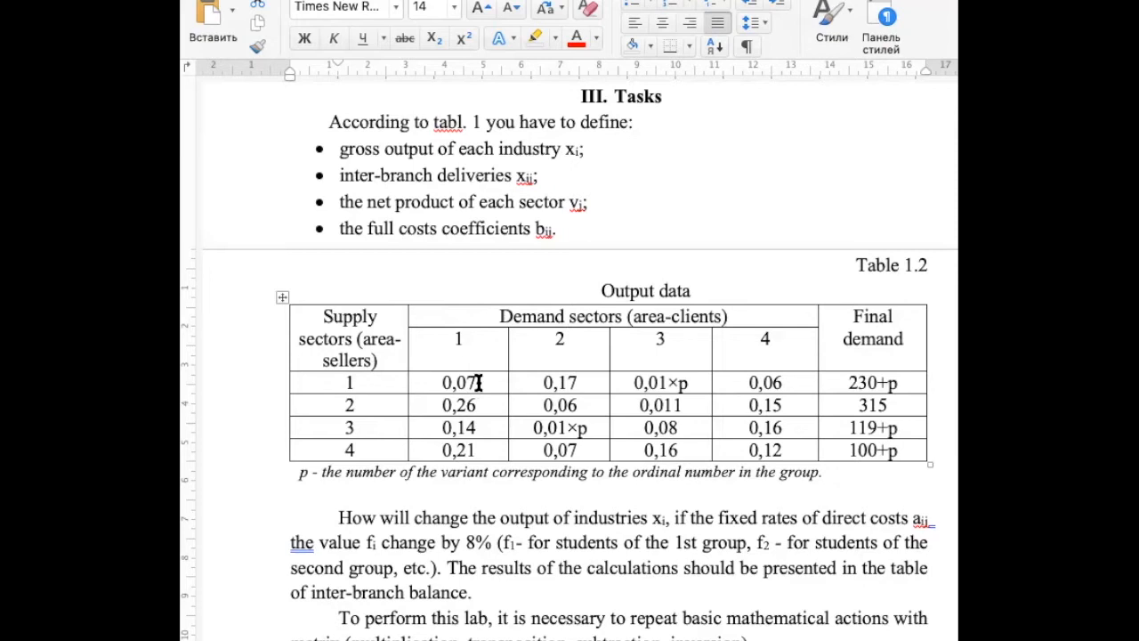
drag(478, 383, 761, 449)
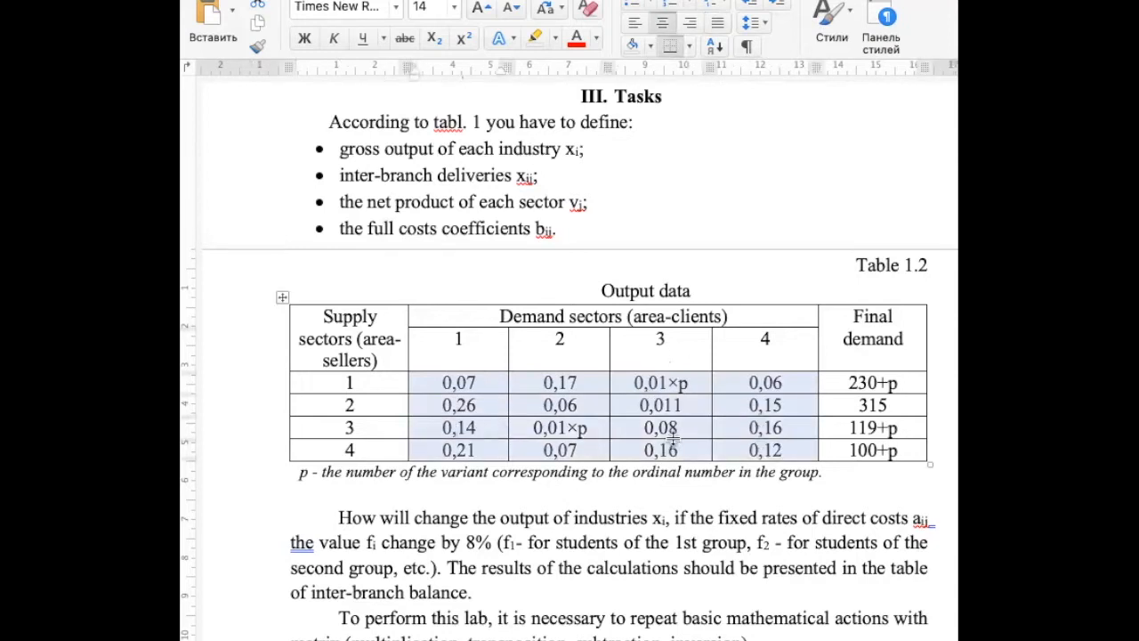
click(904, 389)
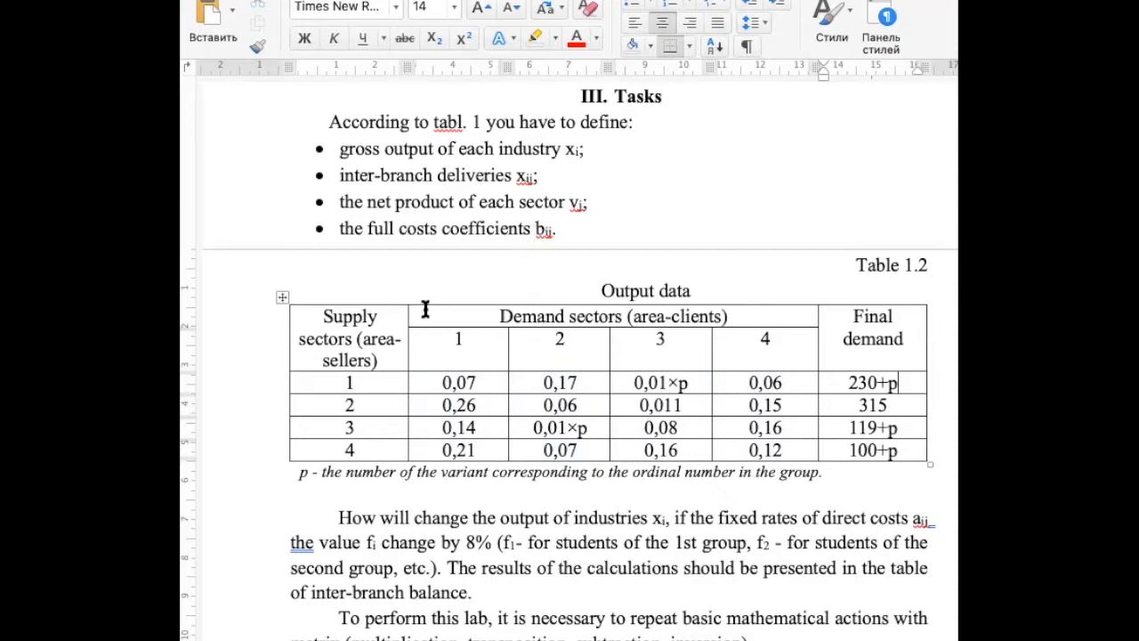
click(282, 297)
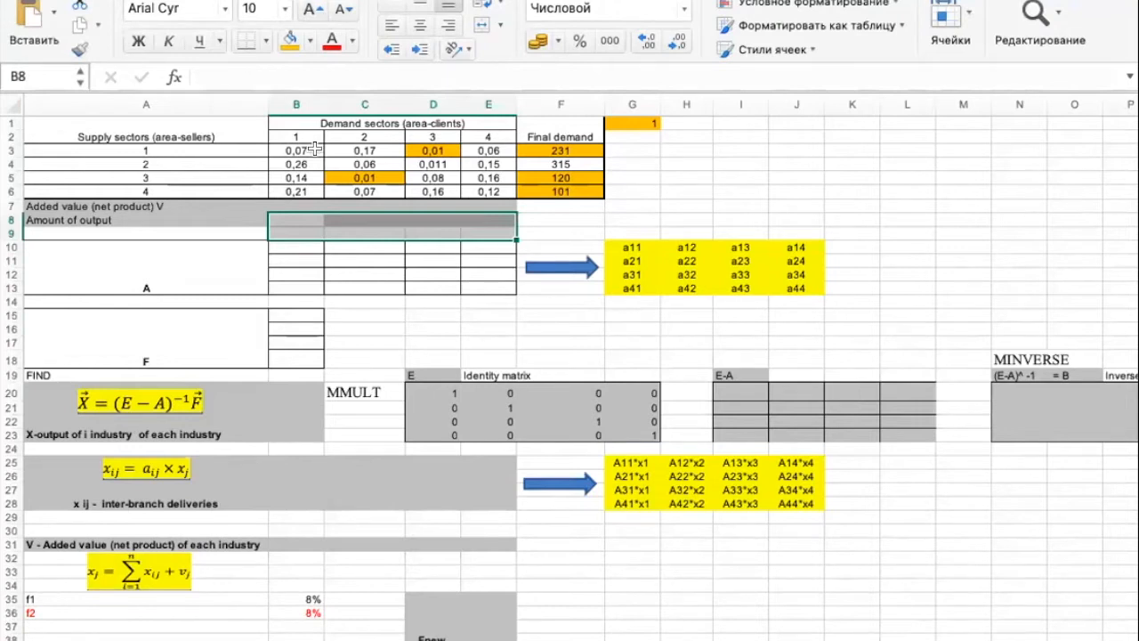
In the Excel workbook, examine the source data B3:F6, variant number G1, the gross output formula and the a11–a44 layout of matrix A.
drag(314, 150, 535, 184)
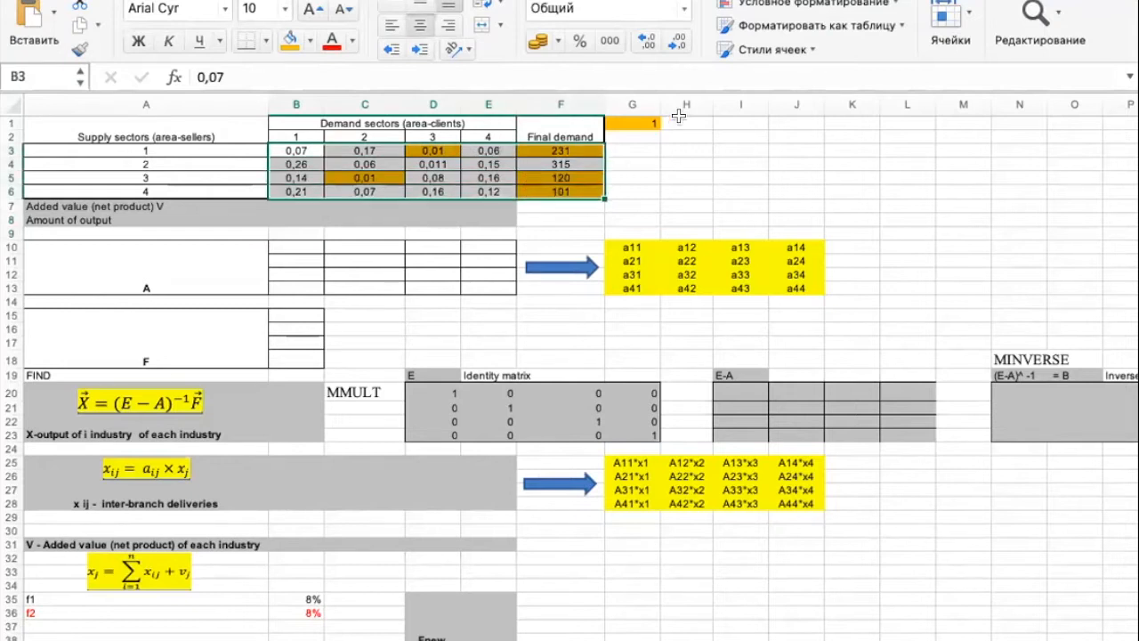
click(648, 123)
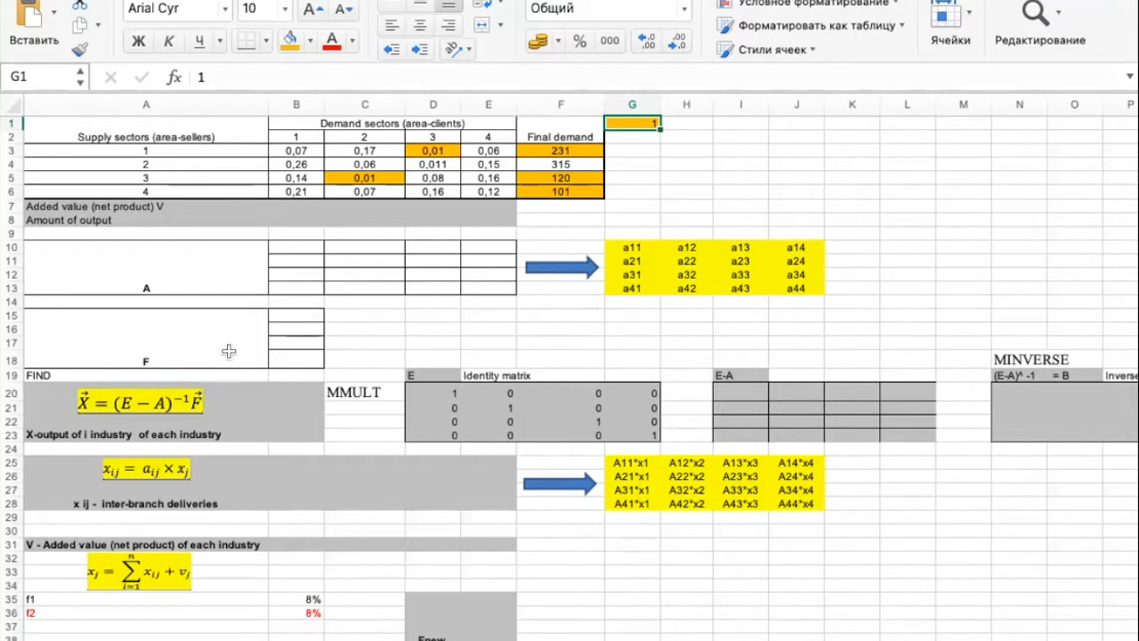
click(40, 426)
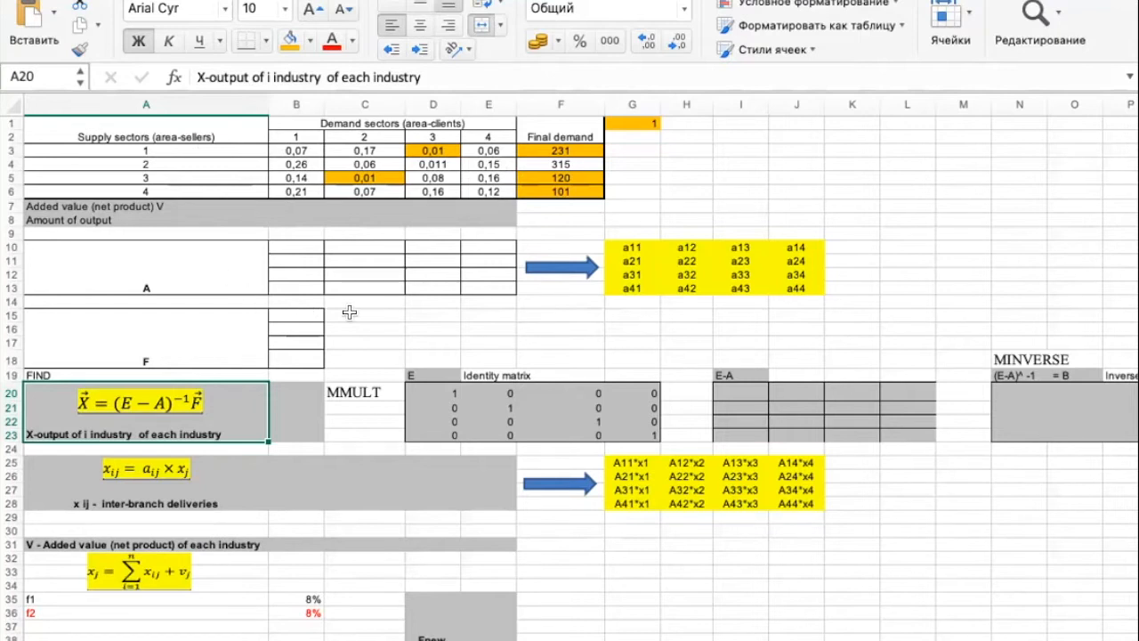
drag(296, 152, 495, 185)
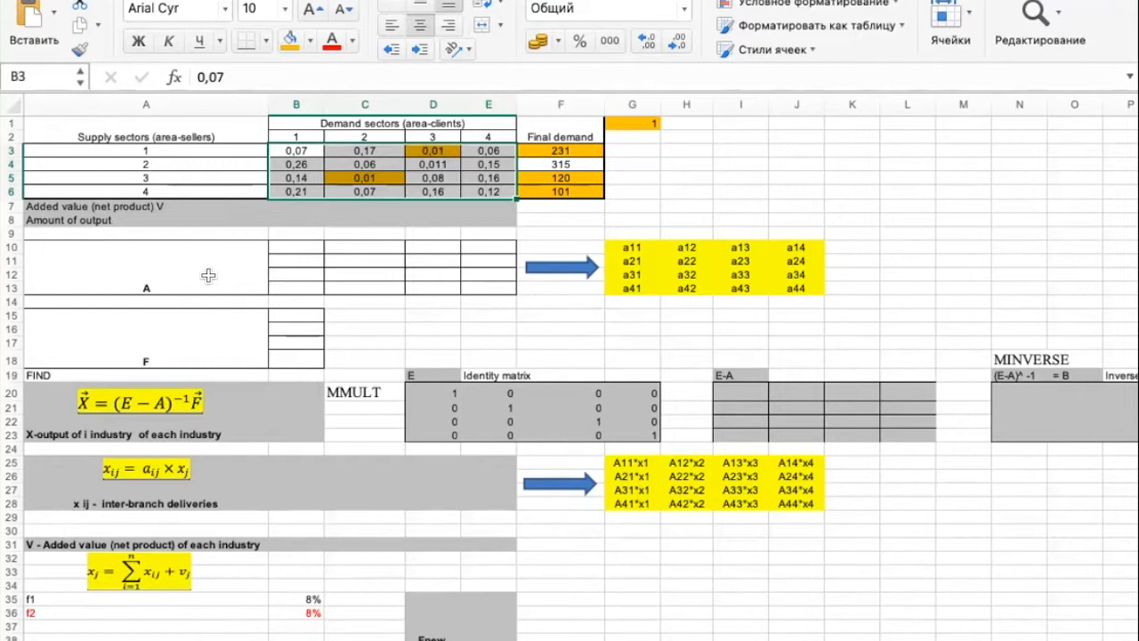
drag(635, 248, 796, 282)
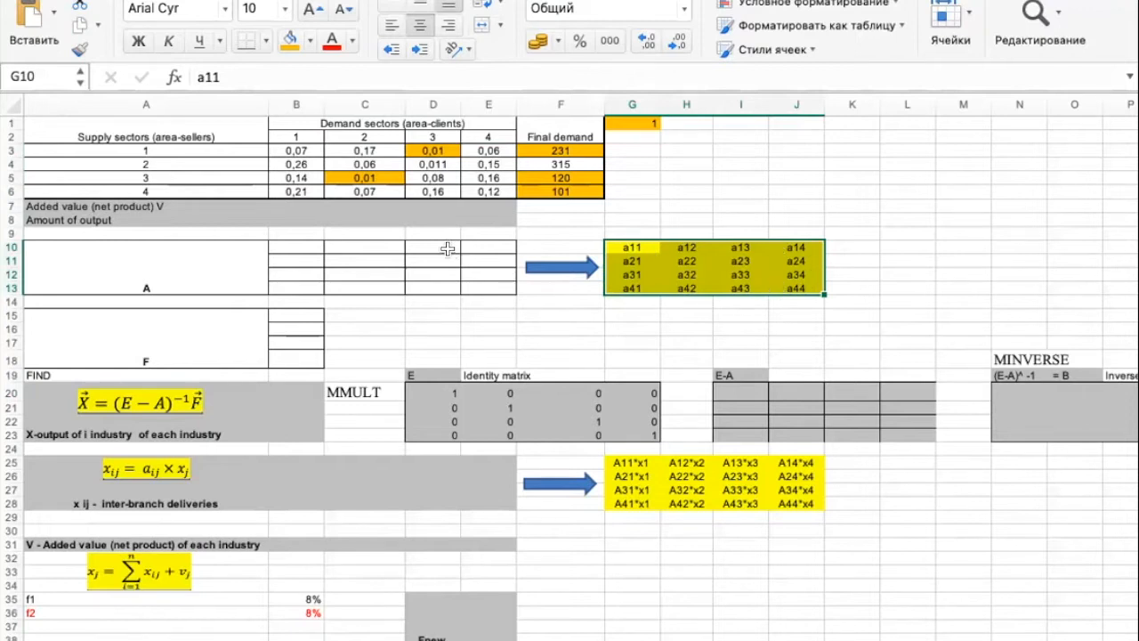
Fill matrix A in B10:E13 with references to the source coefficients, starting with =B3 in B10.
click(311, 247)
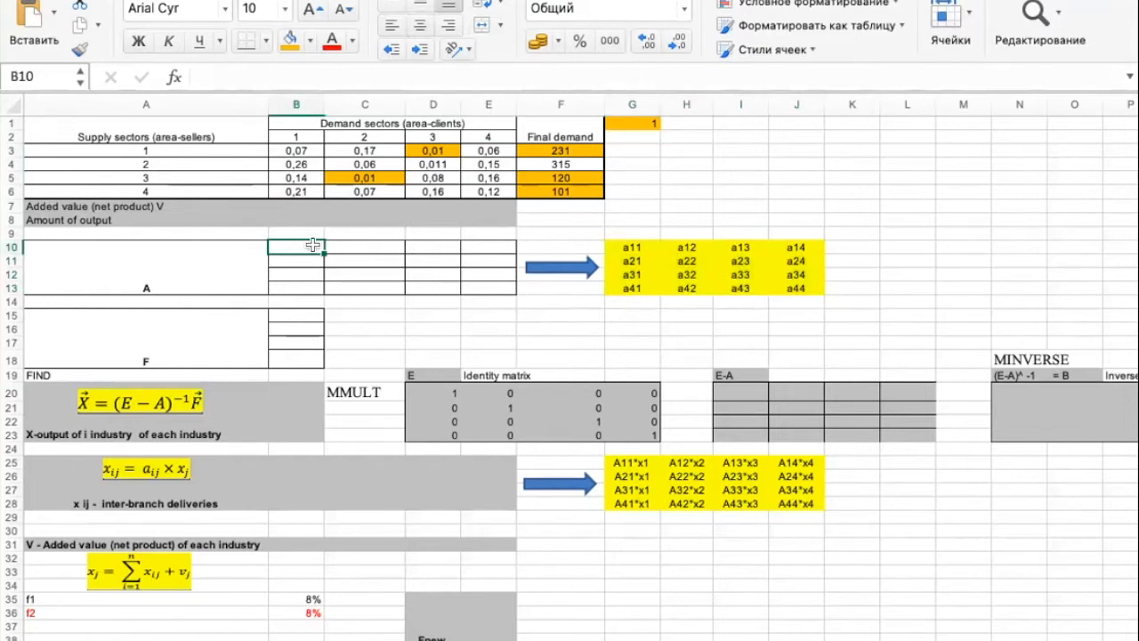
text(=)
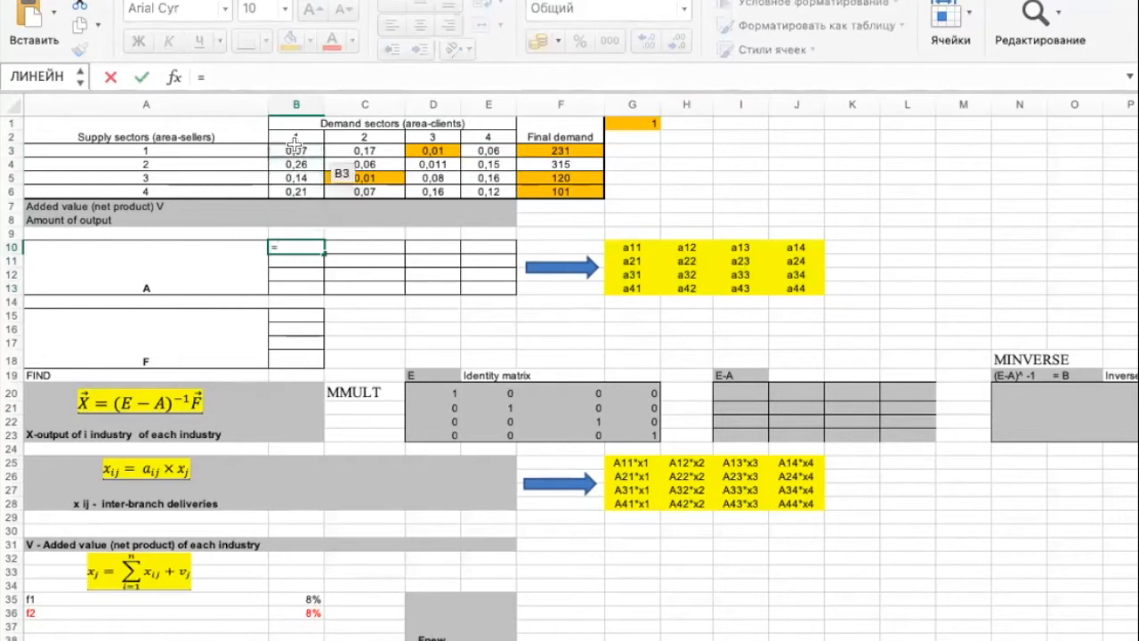
click(295, 147)
key(Return)
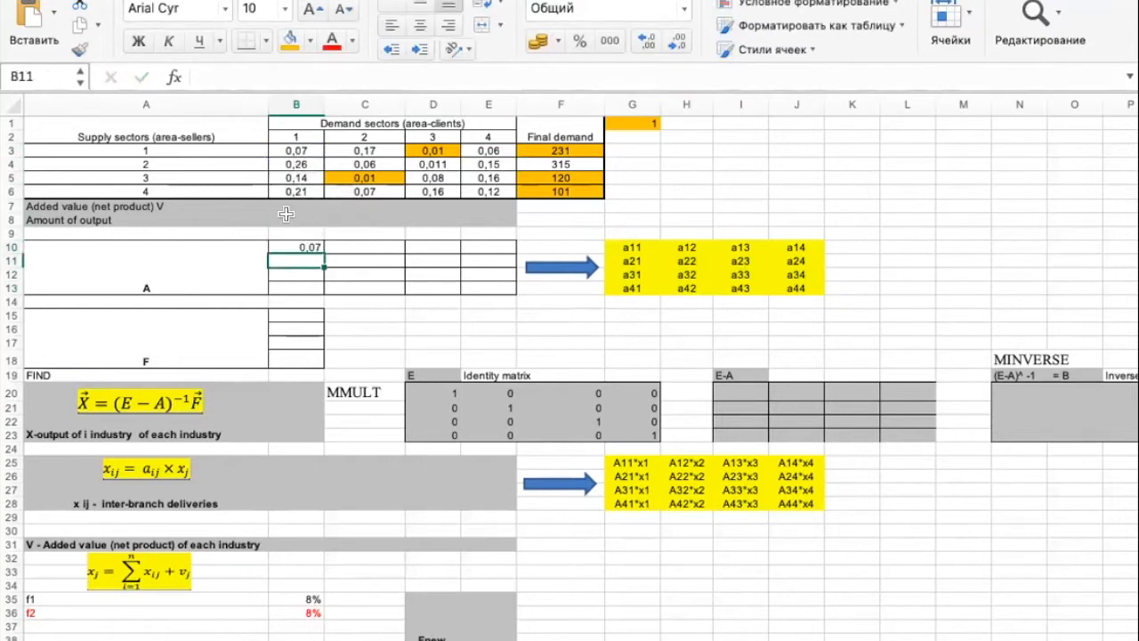
click(308, 247)
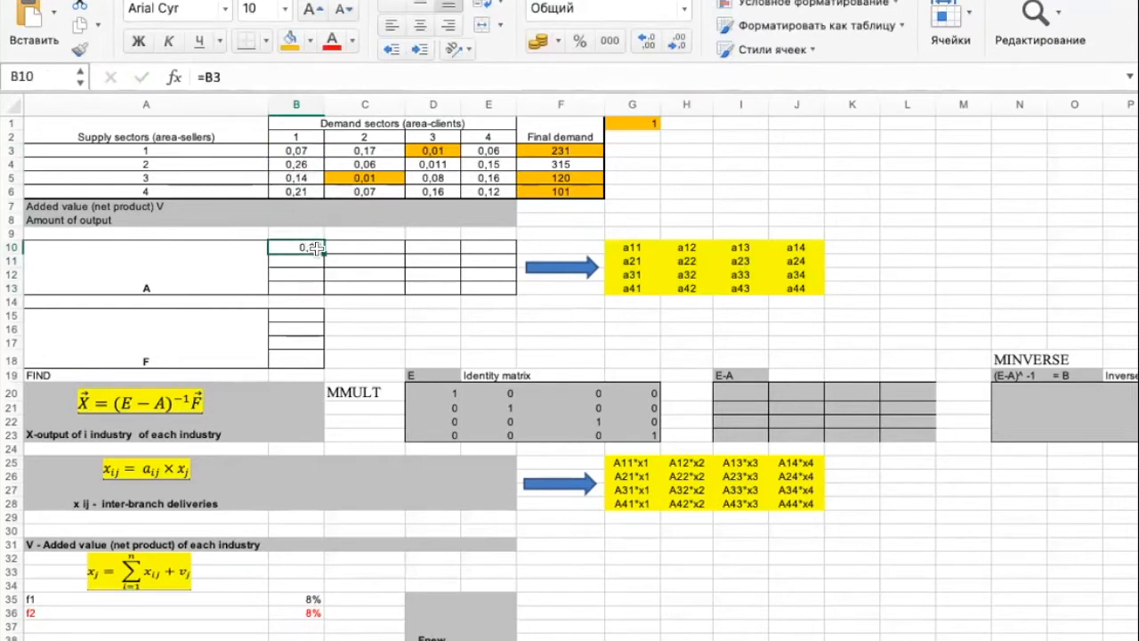
drag(321, 251, 514, 287)
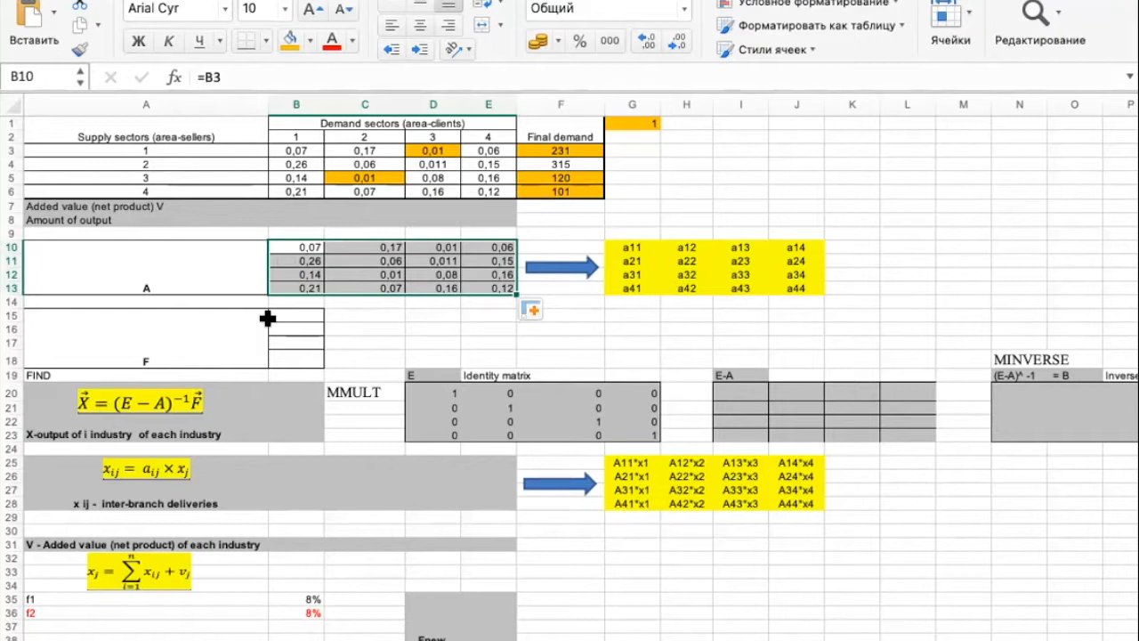
Fill vector F in B15:B18 with references to the final demand column, starting with =F3 in B15.
click(302, 314)
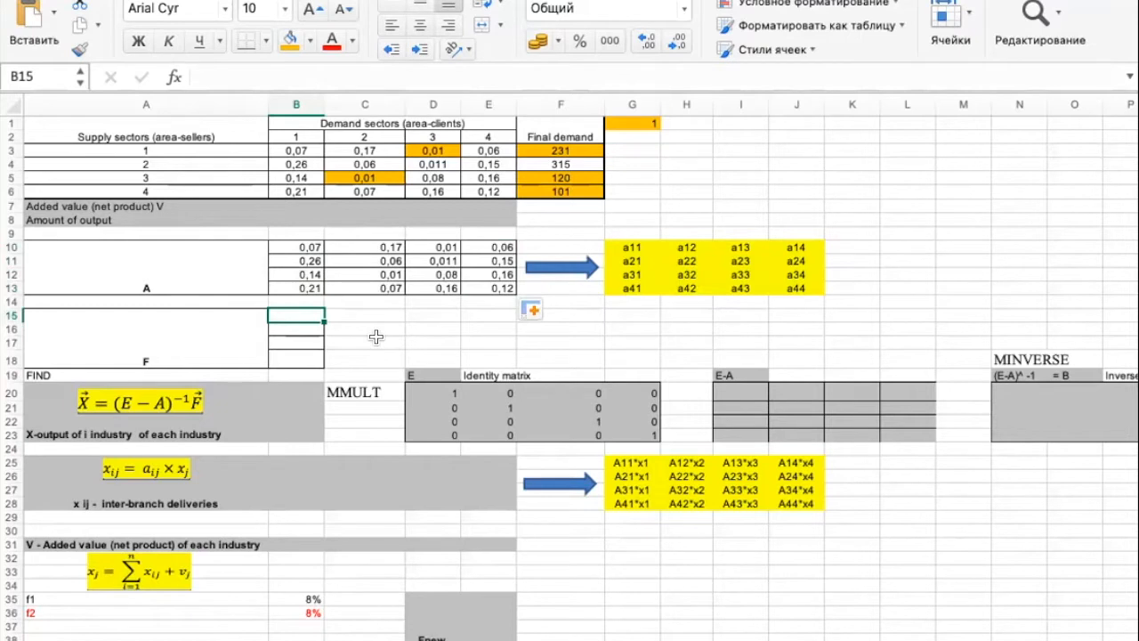
text(=)
click(566, 150)
key(Return)
click(313, 317)
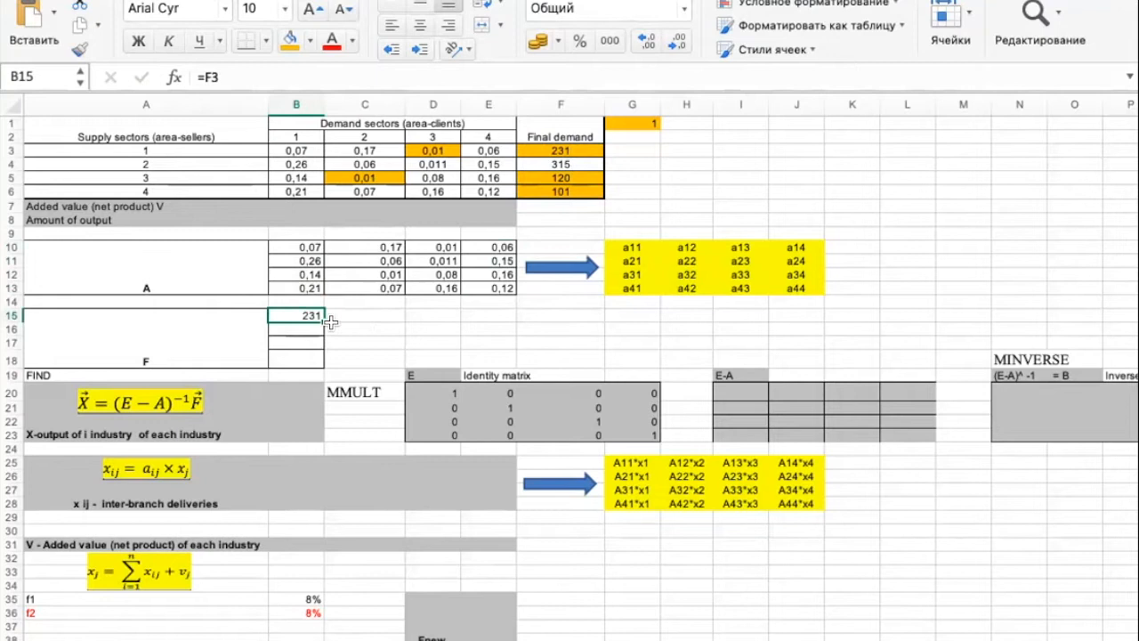
drag(327, 321, 313, 361)
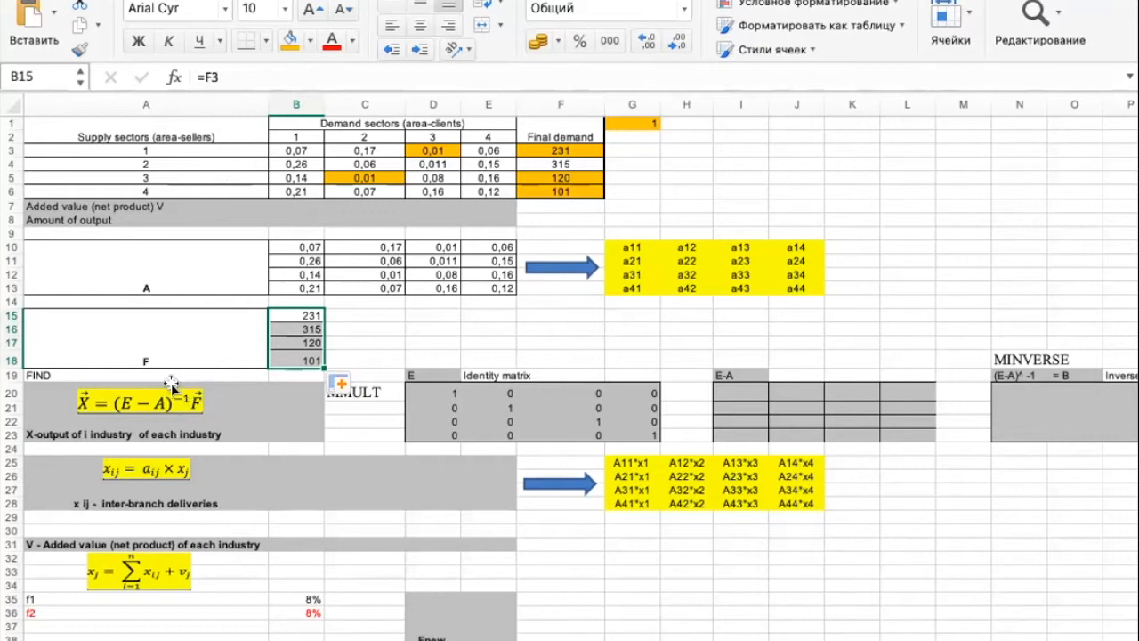
Examine the gross output formula X = (E − A)⁻¹F alongside vector F, matrix A and the identity matrix E.
scroll(151, 427, down, 2)
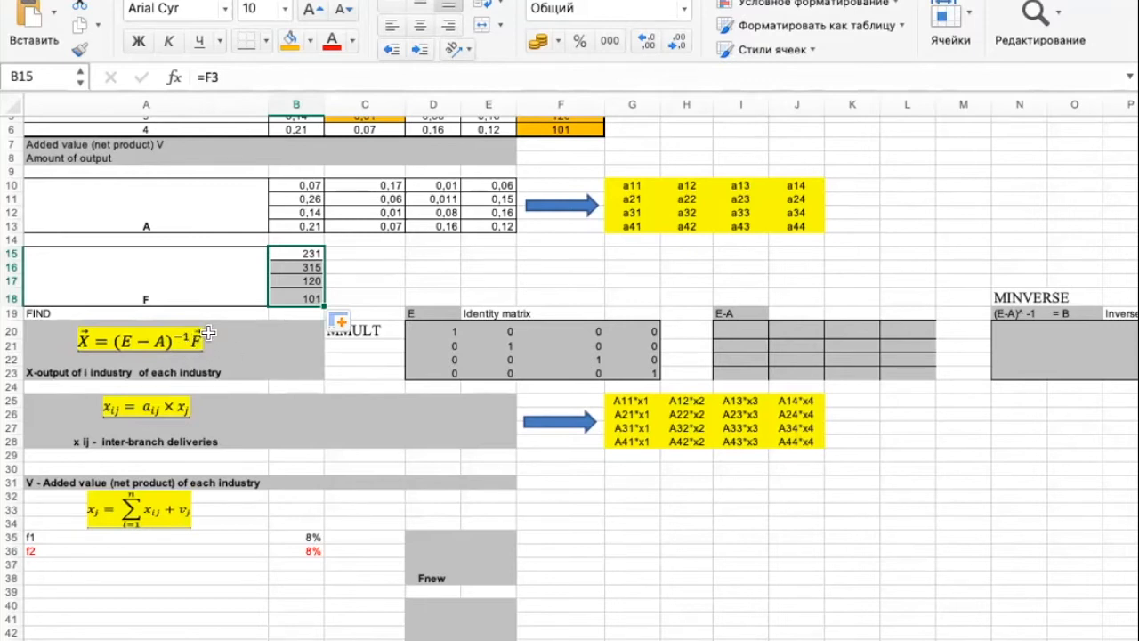
drag(307, 253, 304, 302)
drag(314, 184, 488, 221)
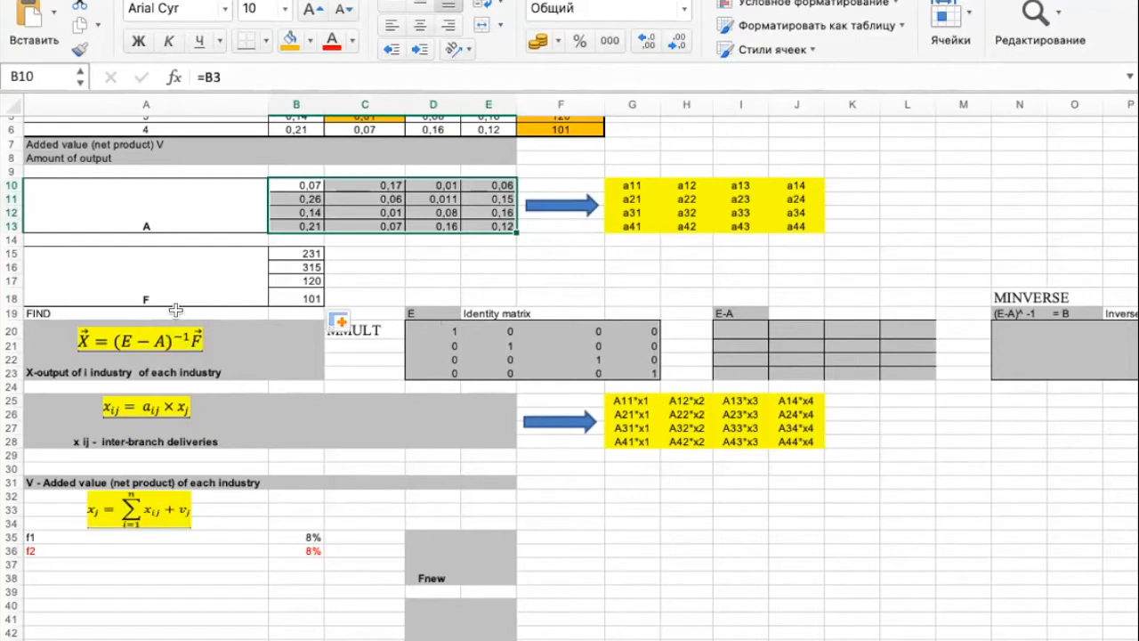
scroll(221, 271, up, 5)
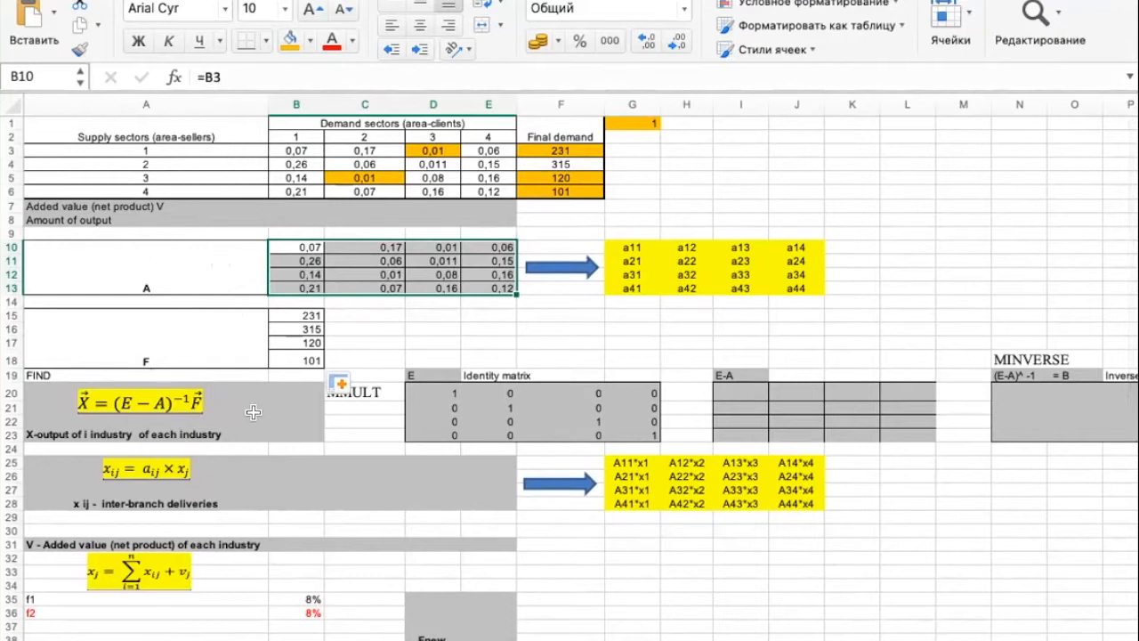
scroll(253, 412, down, 2)
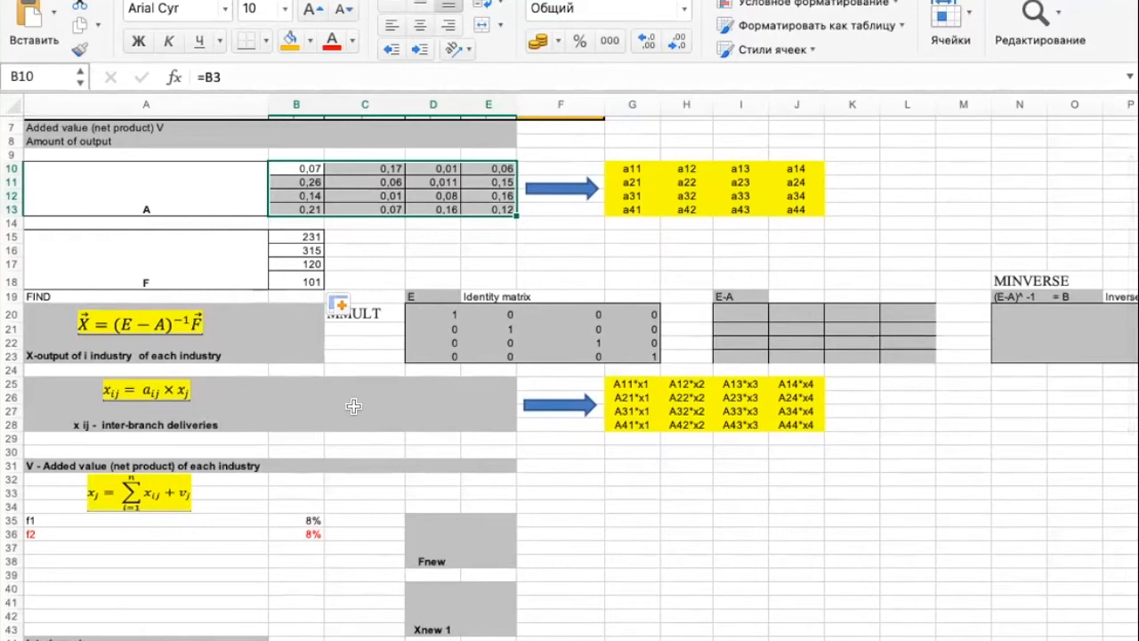
drag(452, 314, 639, 356)
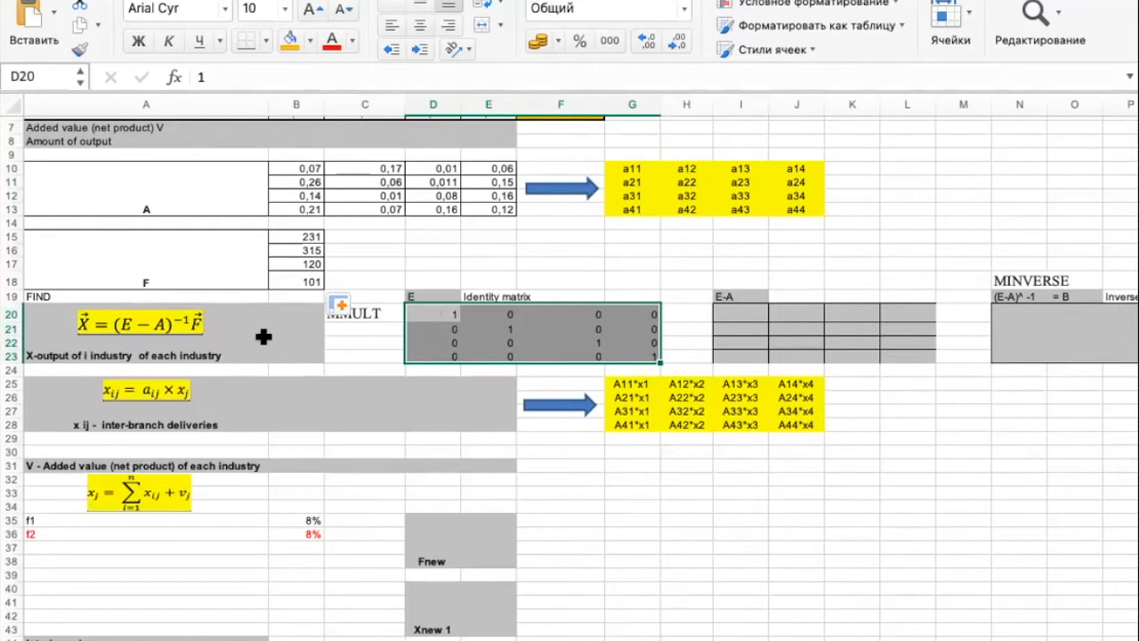
click(380, 327)
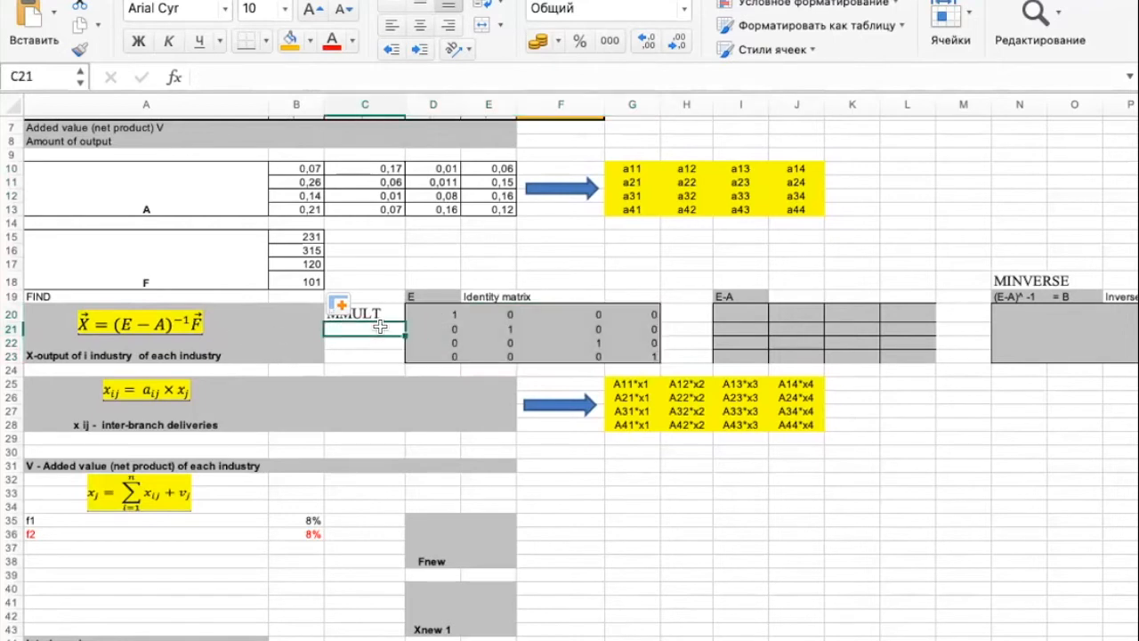
click(536, 262)
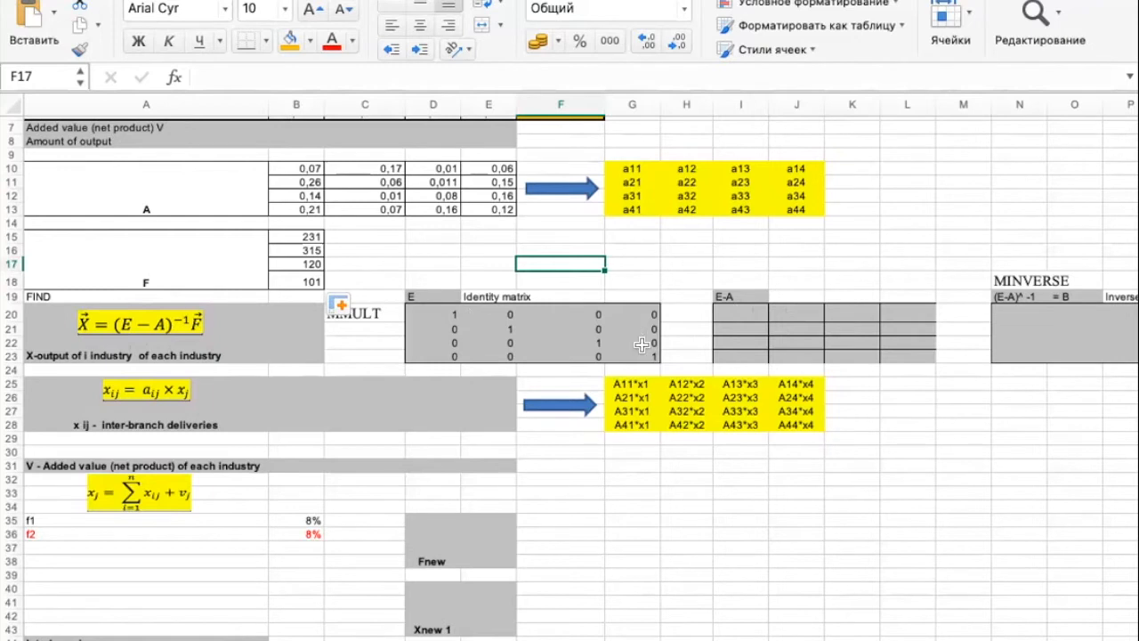
Enter the formula =D20-B10 in cell I20, the first element of matrix E−A.
scroll(619, 356, up, 3)
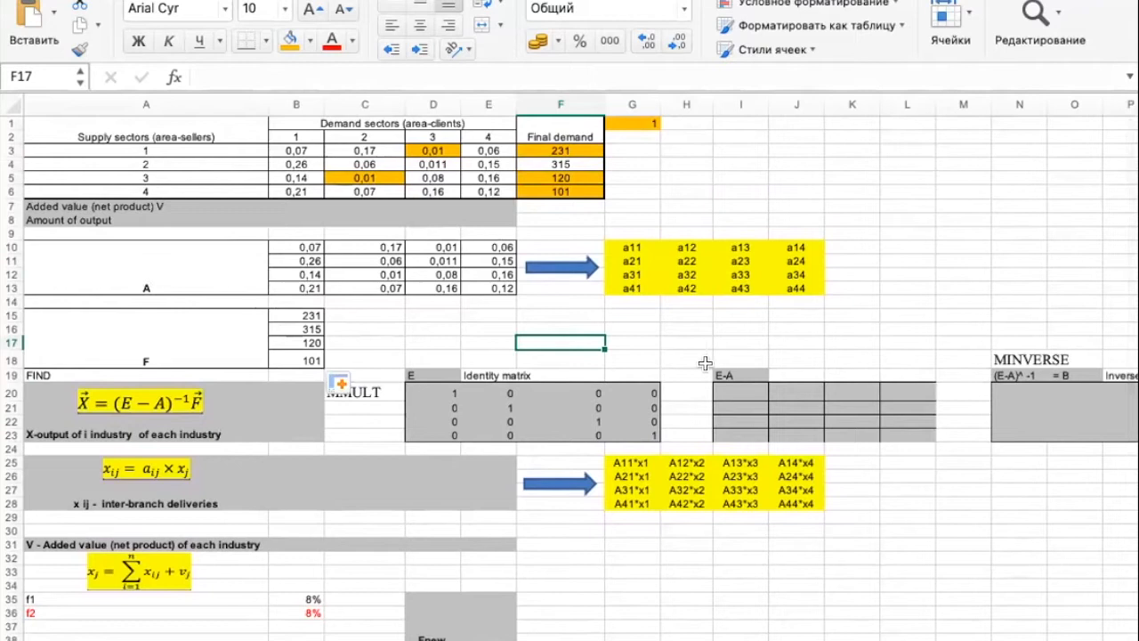
scroll(668, 382, down, 5)
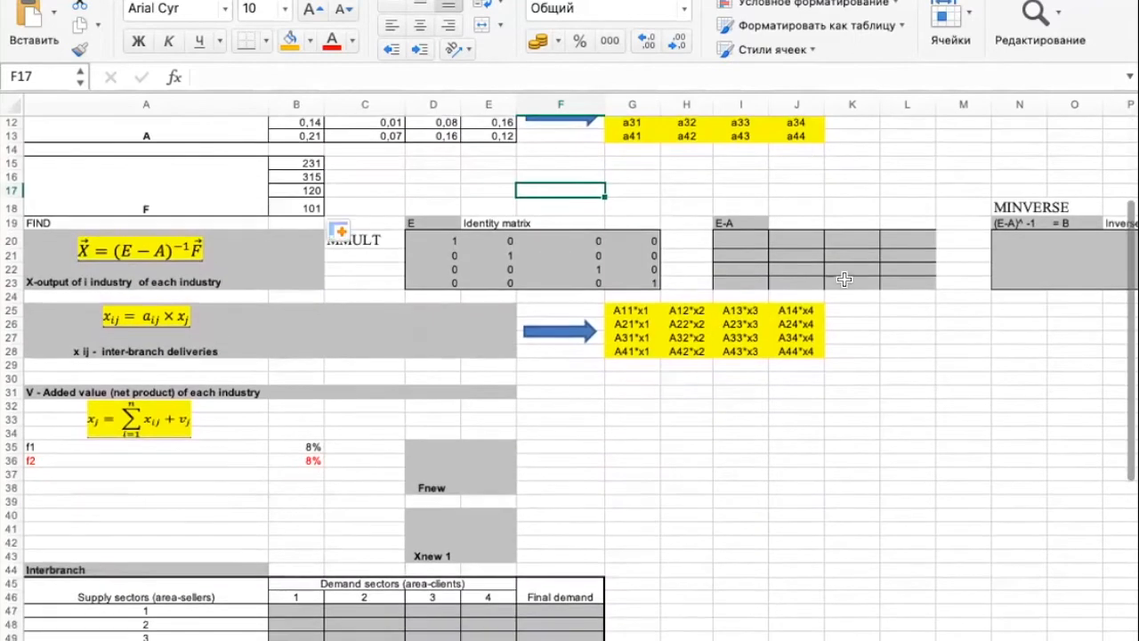
click(749, 239)
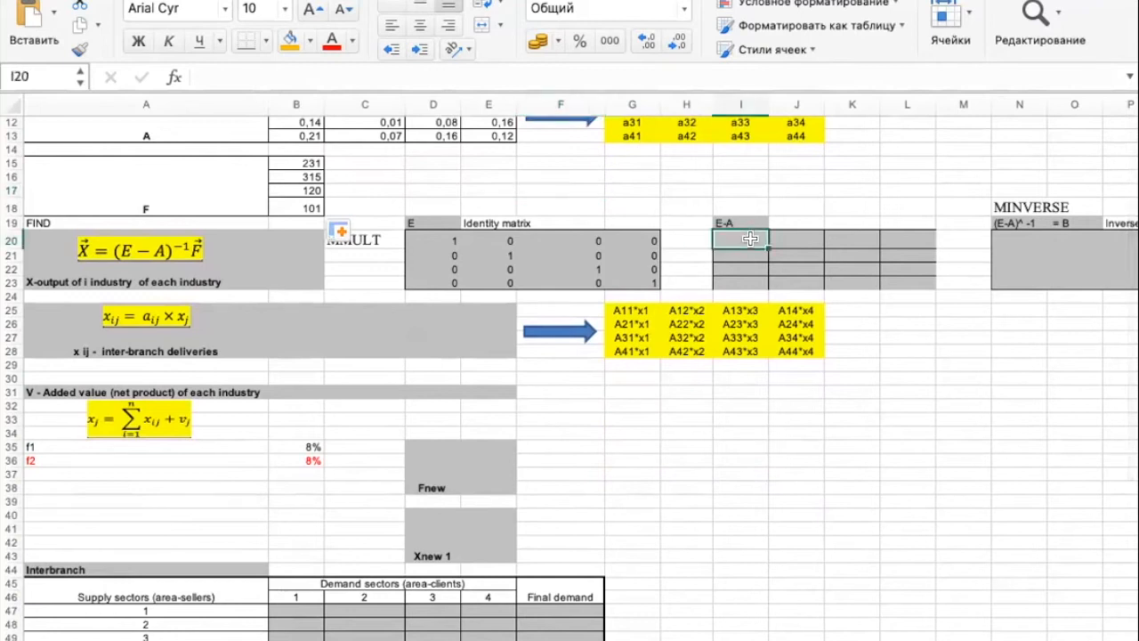
drag(750, 239, 902, 282)
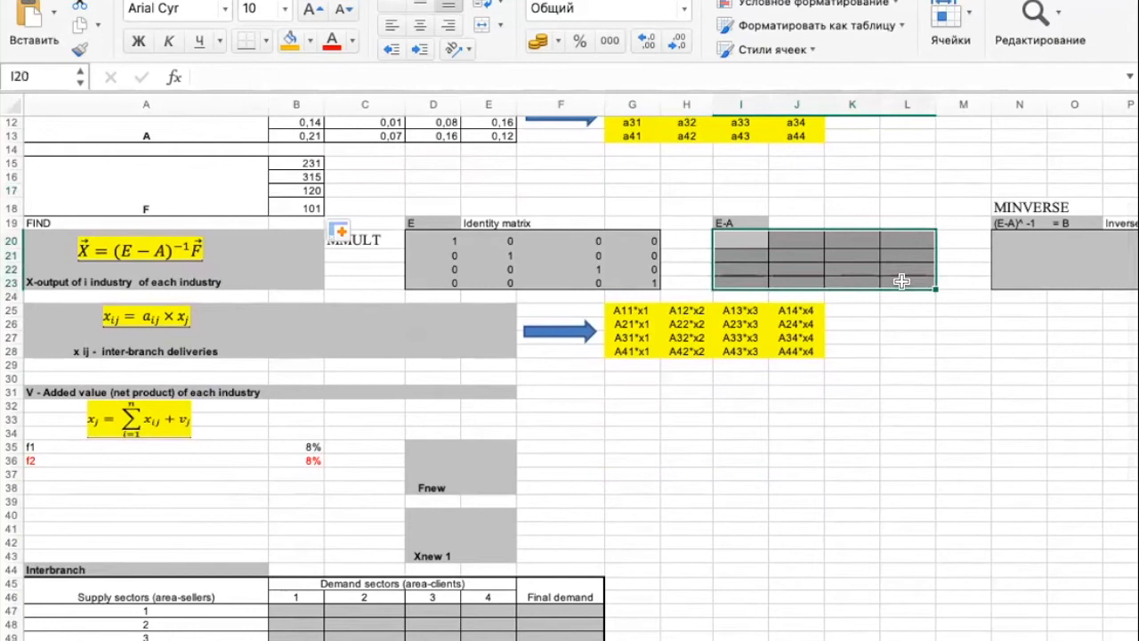
click(763, 240)
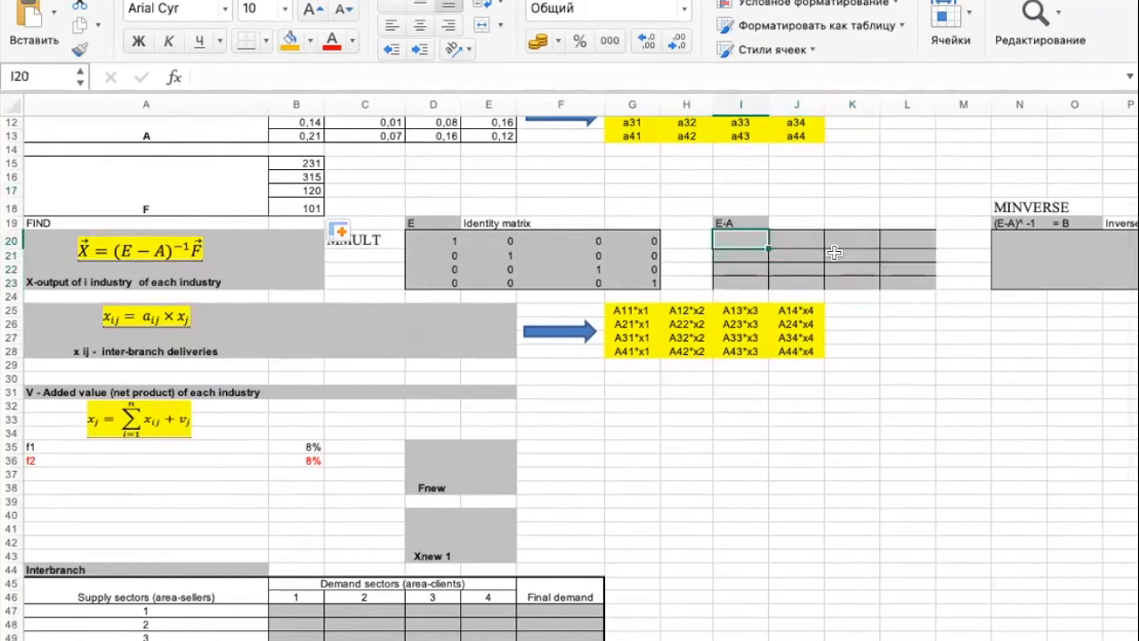
text(=)
click(446, 238)
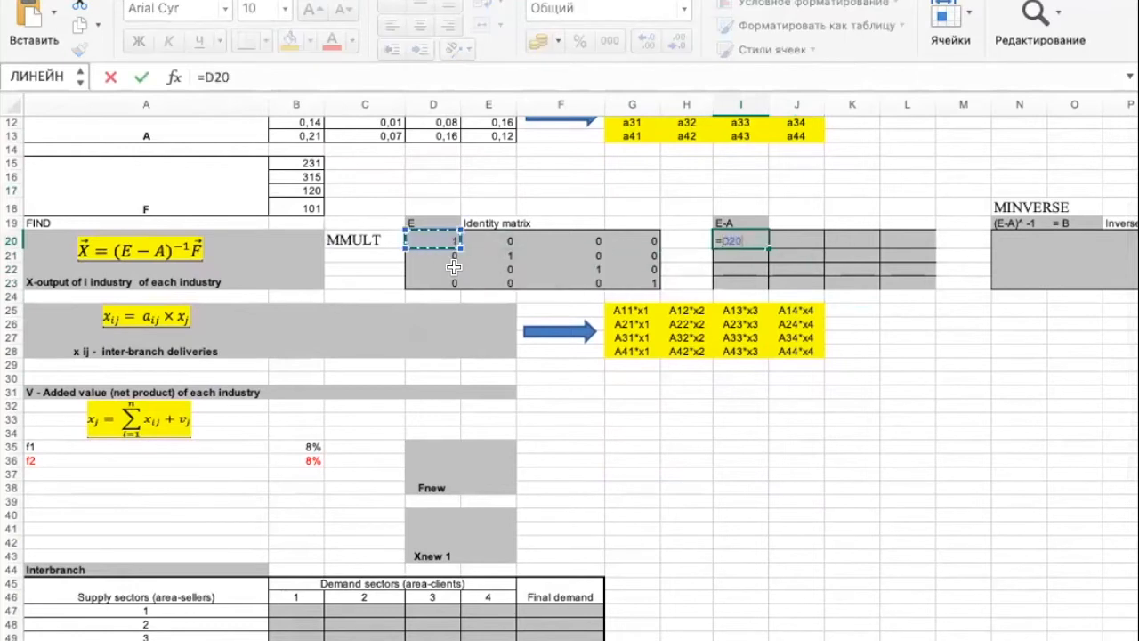
scroll(454, 267, up, 5)
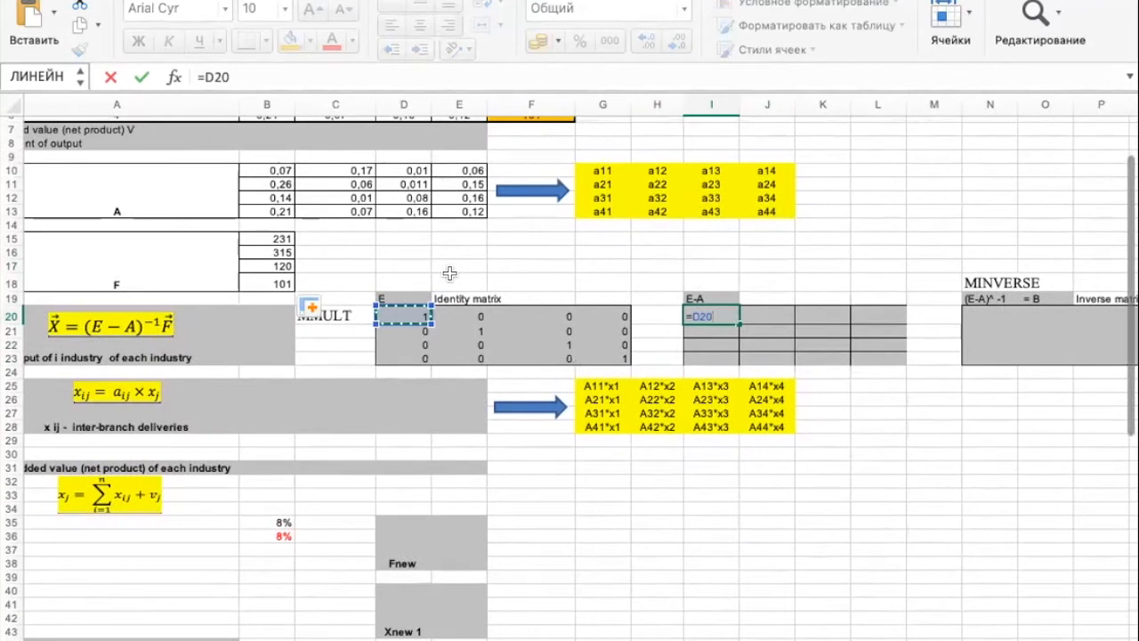
text(-)
click(283, 170)
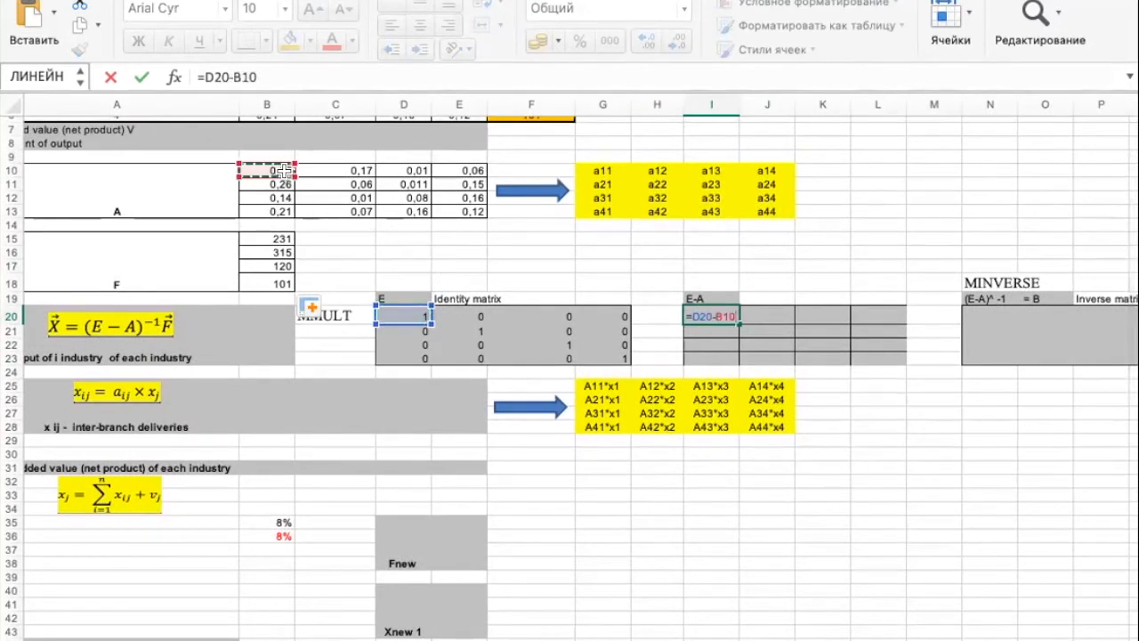
key(Return)
Fill the formula from I20 across and down to complete matrix E−A in I20:L23.
click(715, 318)
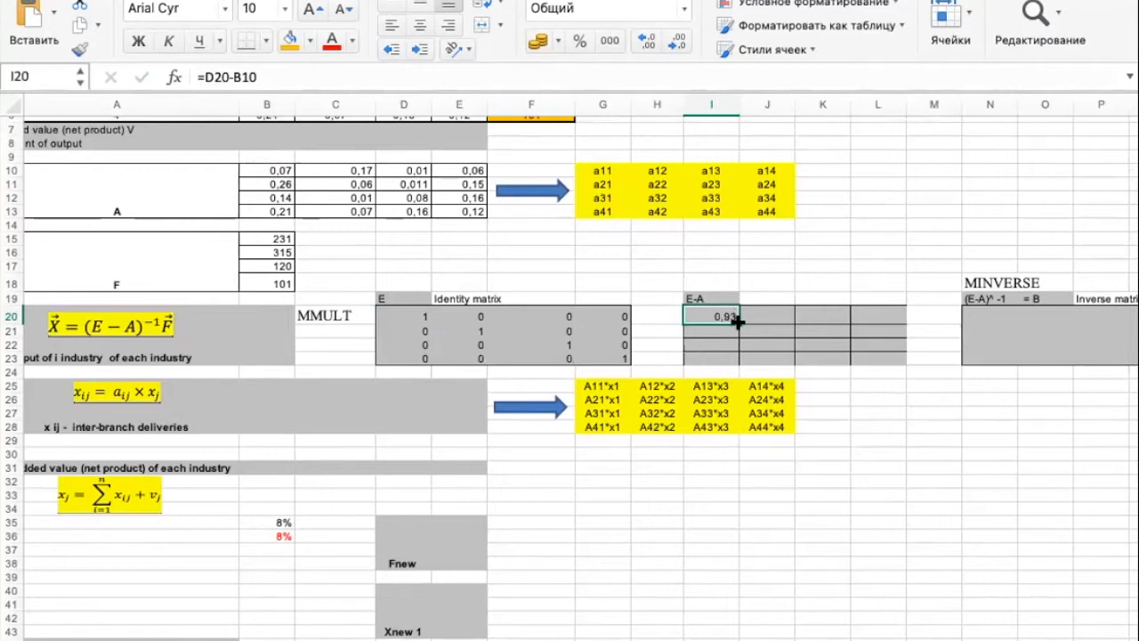
drag(737, 321, 905, 320)
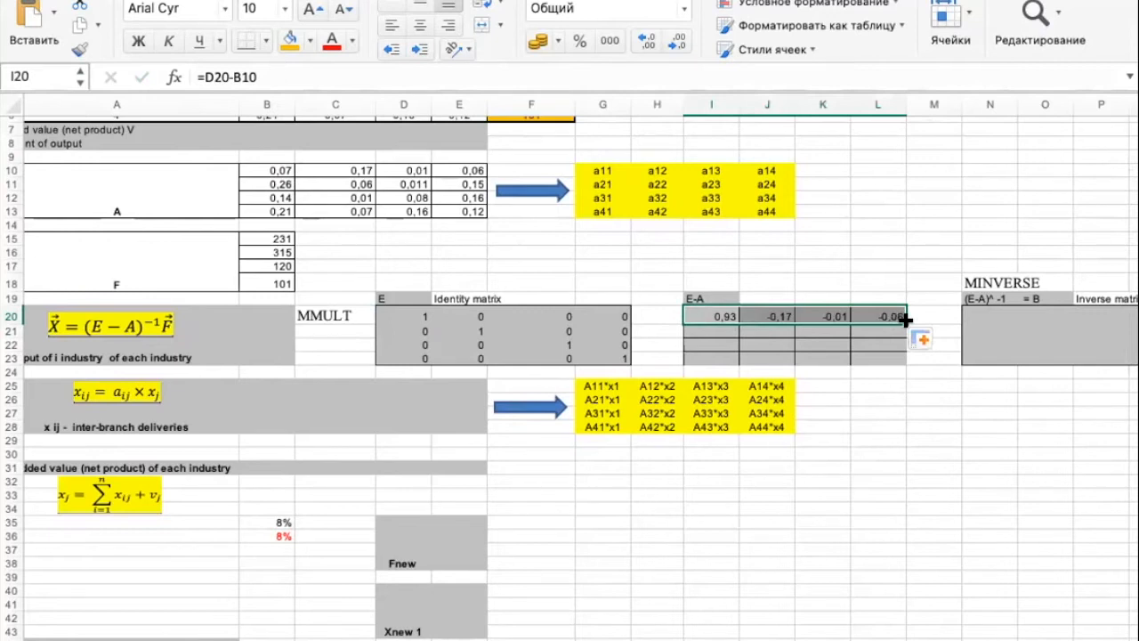
drag(906, 320, 905, 360)
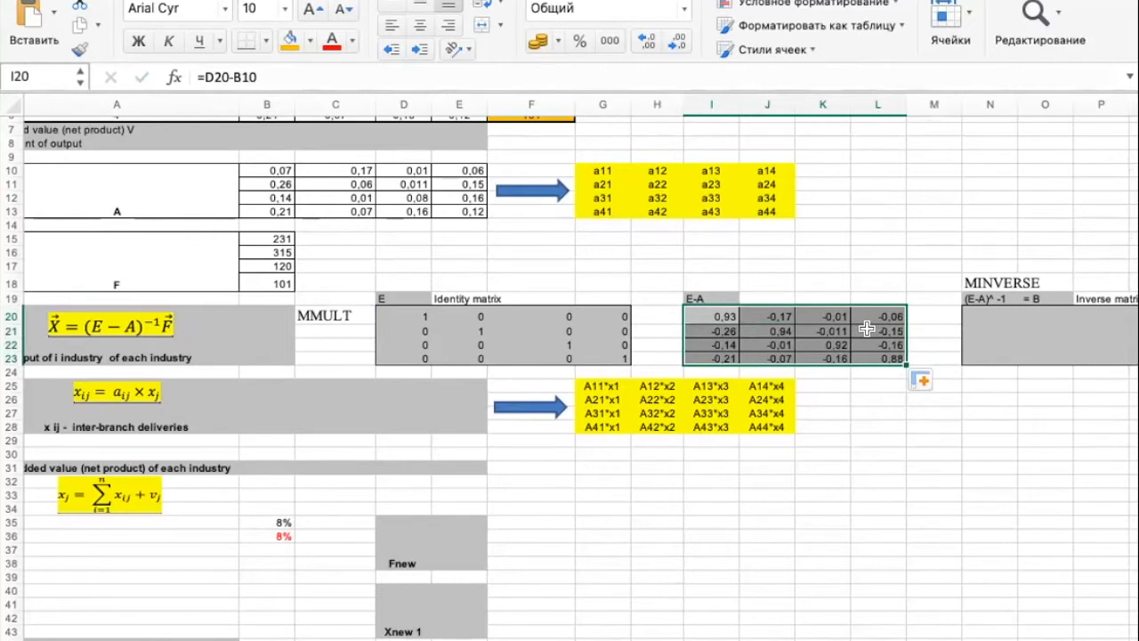
Check which cells the formula in K22 of matrix E−A references, then select the whole matrix.
click(858, 359)
double_click(828, 345)
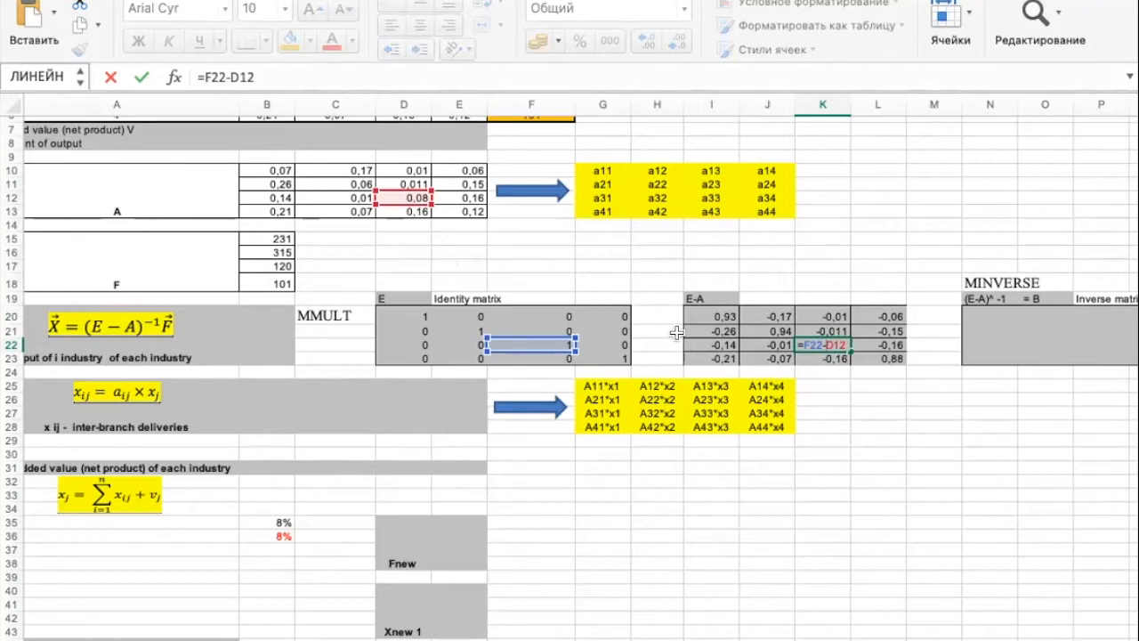
key(Return)
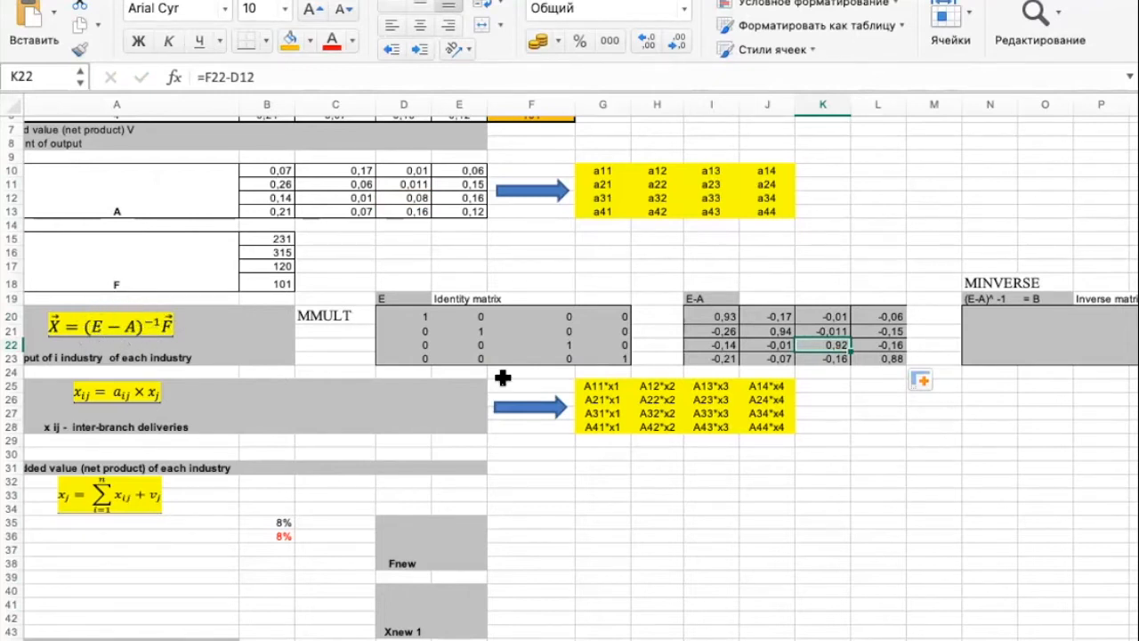
drag(710, 316, 858, 353)
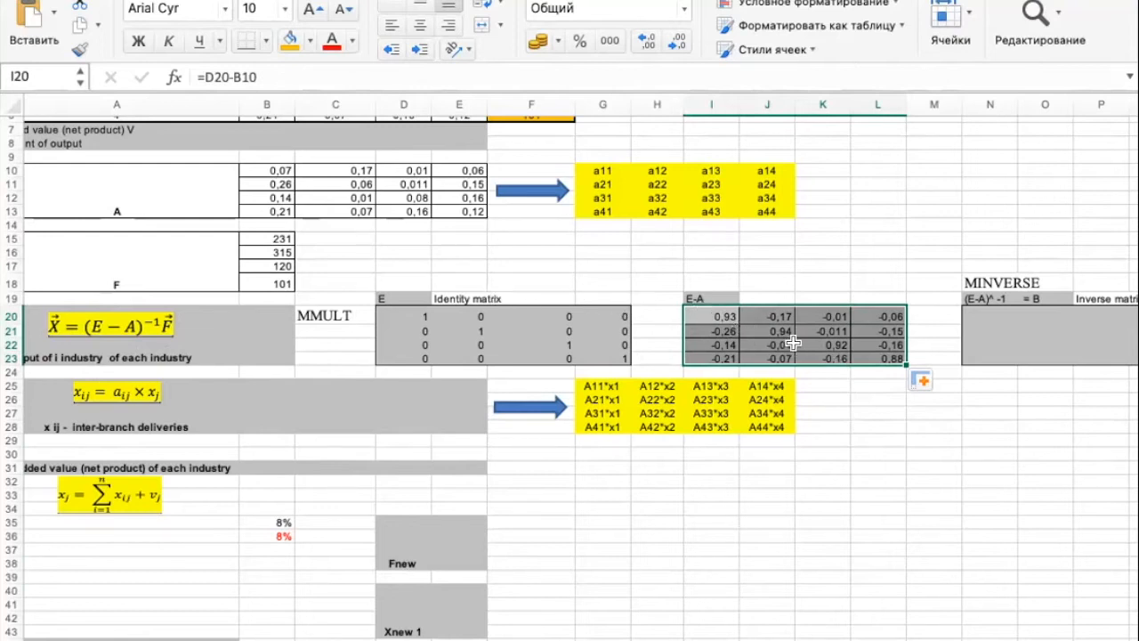
Select N20:Q23 for the inverse matrix and start a formula there with the МОБР function.
scroll(712, 338, right, 5)
scroll(711, 338, up, 3)
scroll(716, 355, down, 3)
scroll(716, 355, right, 2)
drag(701, 322, 872, 357)
drag(872, 365, 872, 365)
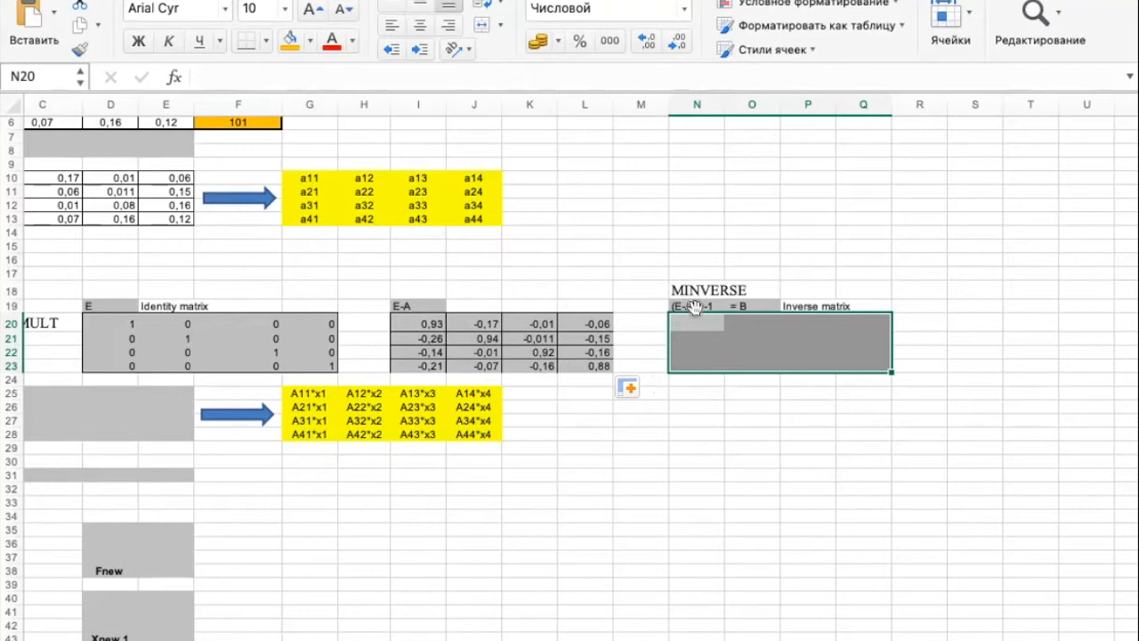
click(700, 403)
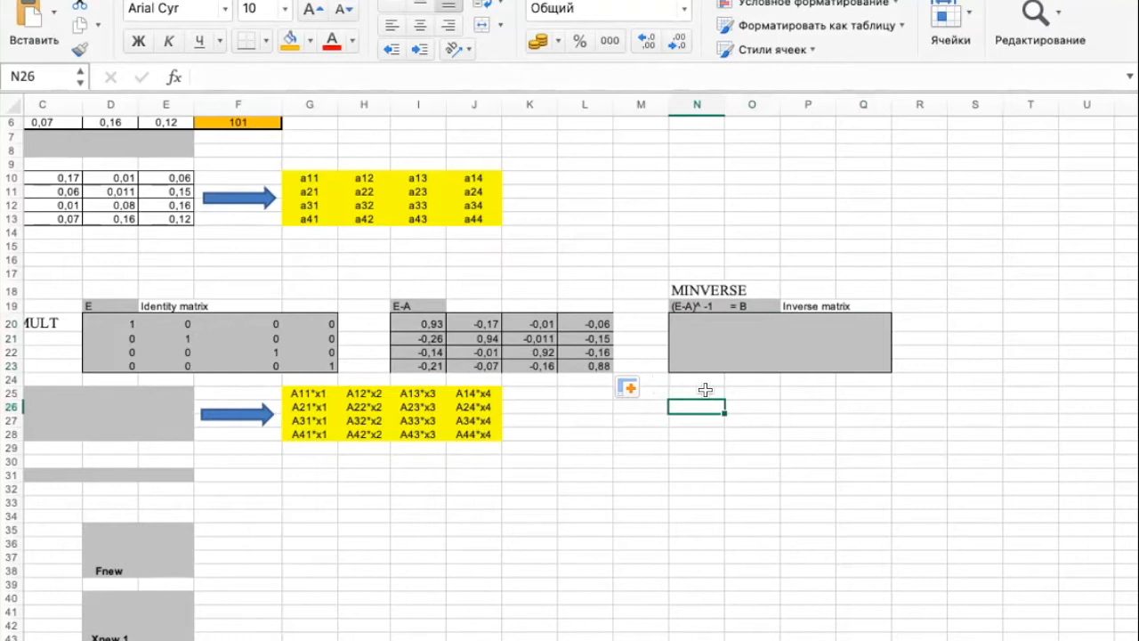
drag(689, 322, 862, 365)
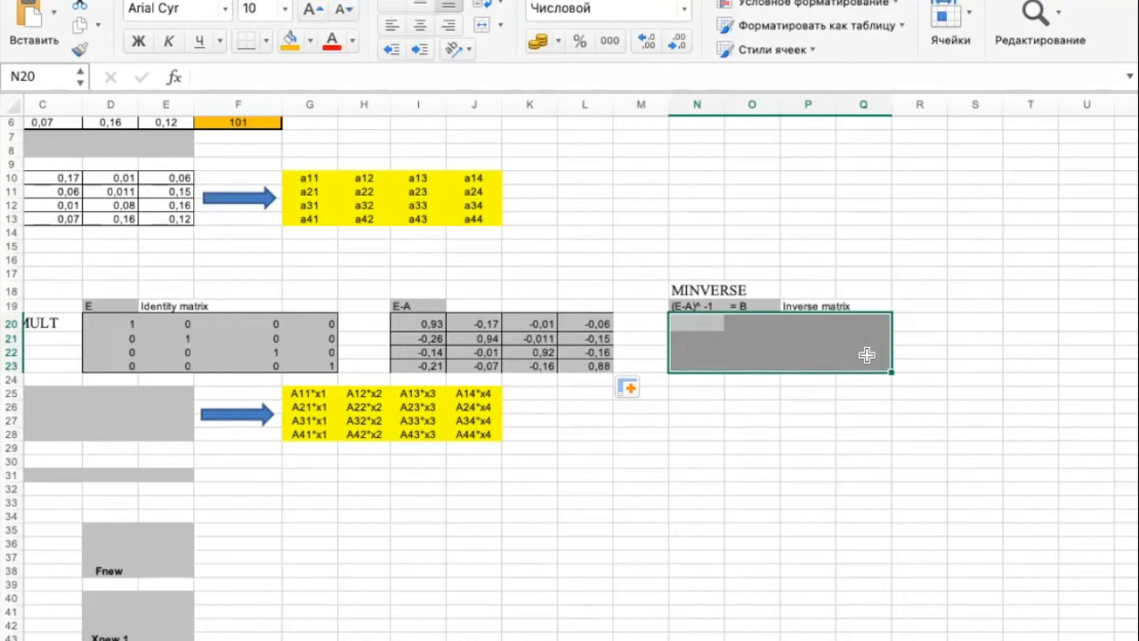
click(760, 381)
click(694, 321)
drag(695, 318, 865, 359)
click(692, 373)
click(284, 79)
text(=)
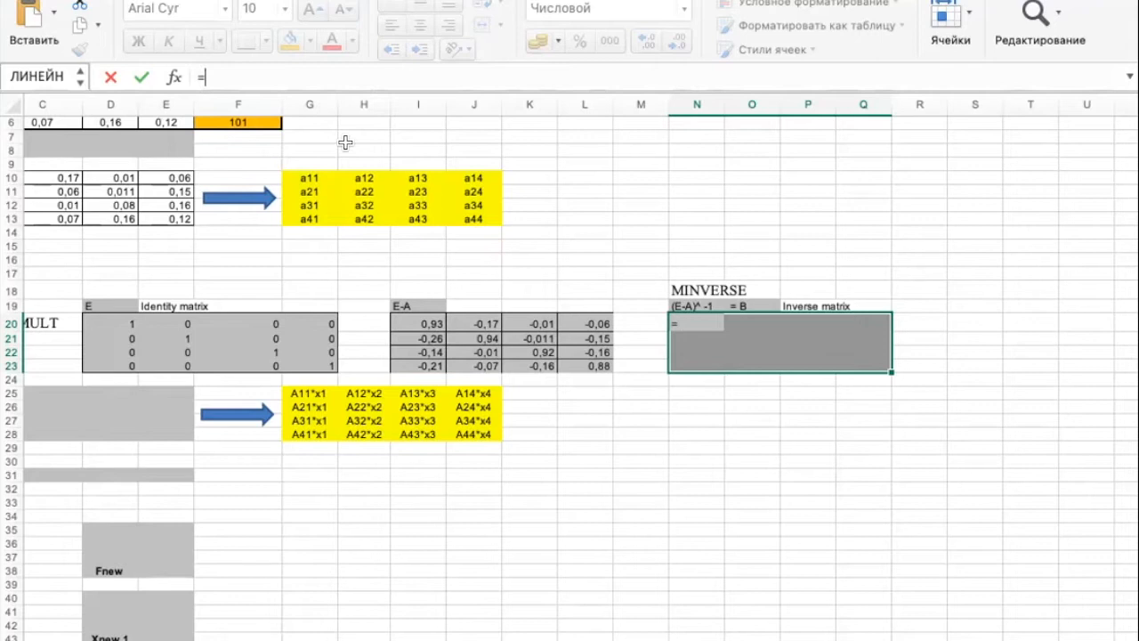
text(мо)
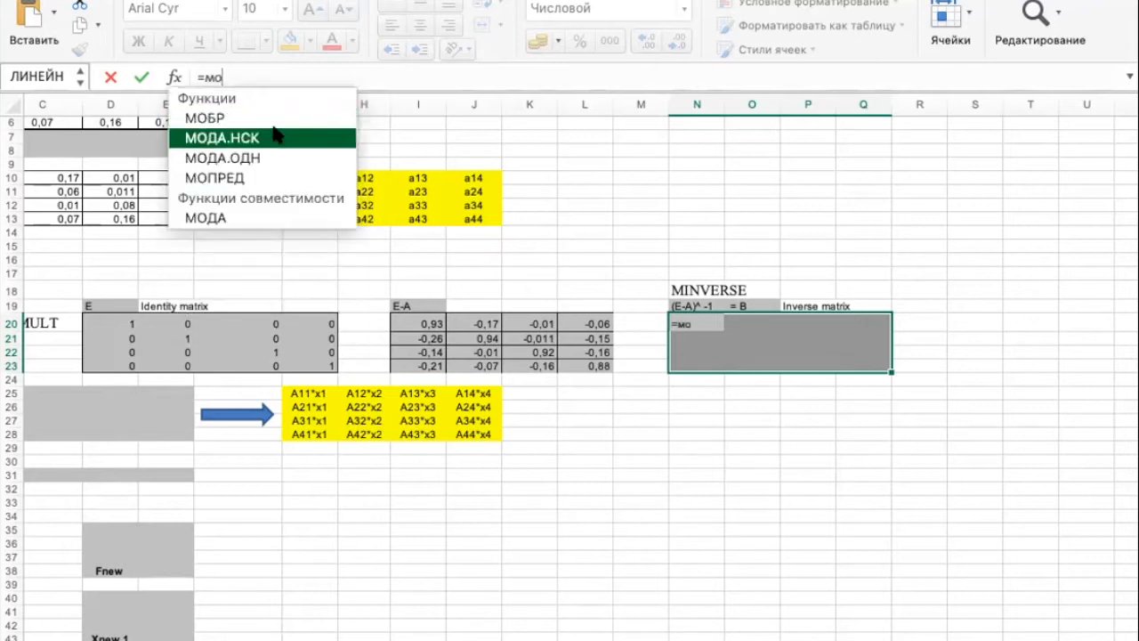
double_click(259, 116)
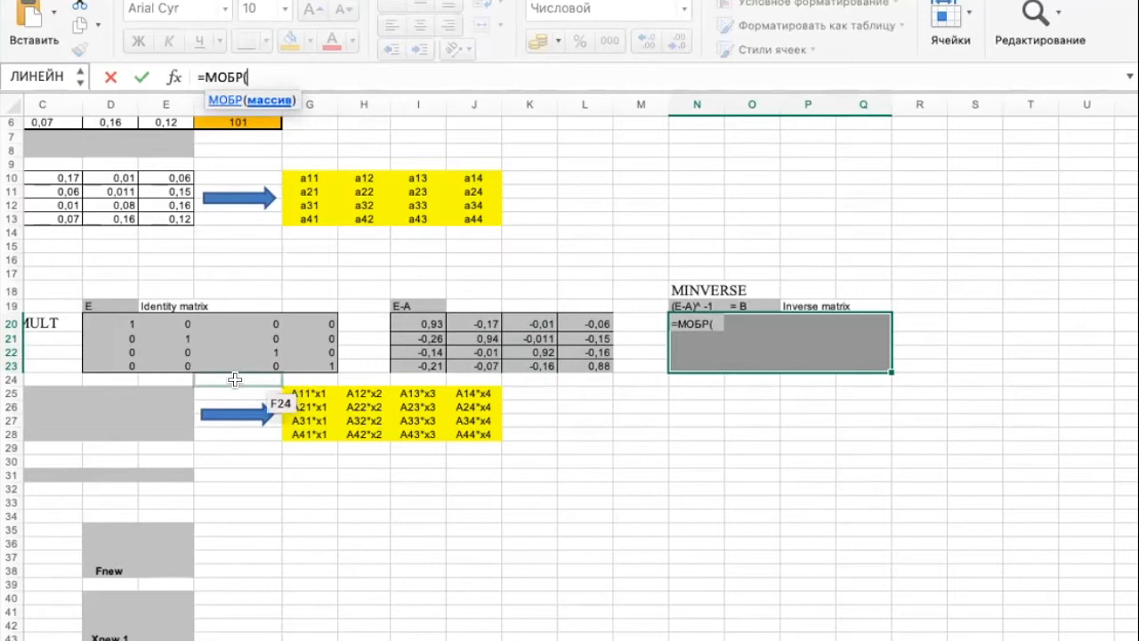
Give the МОБР function the E−A matrix I20:L23 as its array and close the bracket.
scroll(234, 379, left, 5)
scroll(234, 379, up, 1)
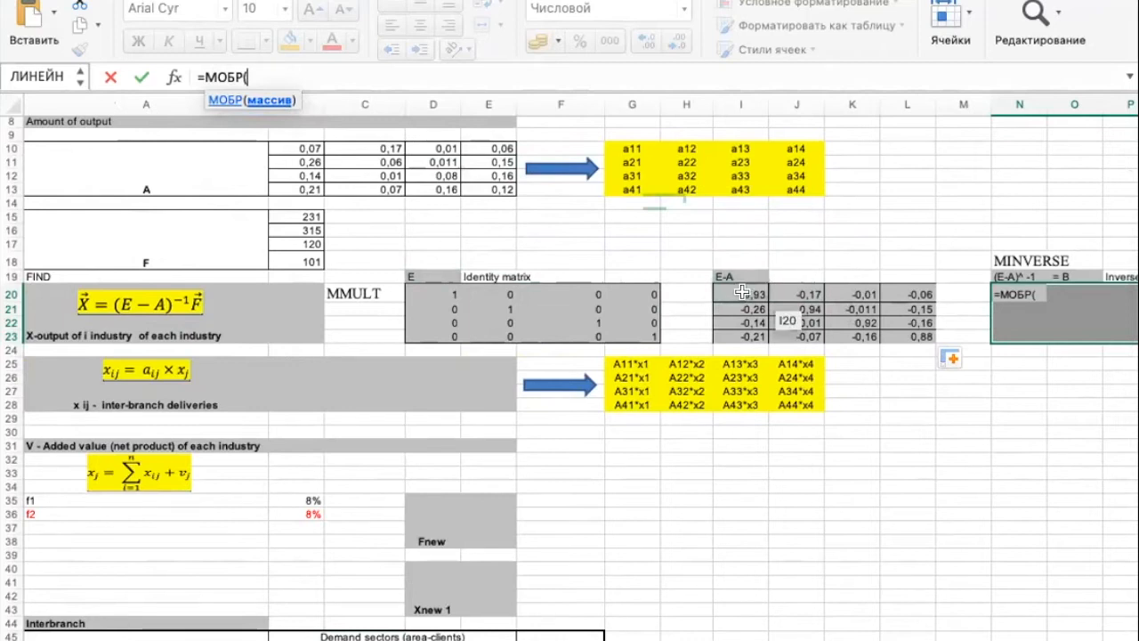
drag(741, 292, 895, 328)
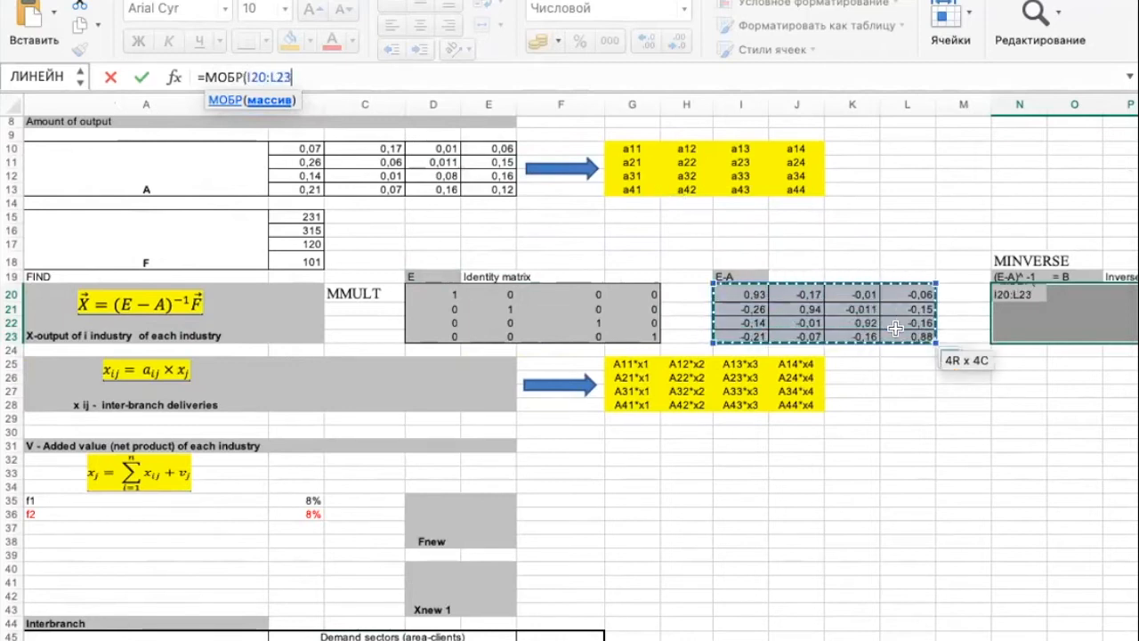
click(755, 294)
drag(756, 293, 921, 338)
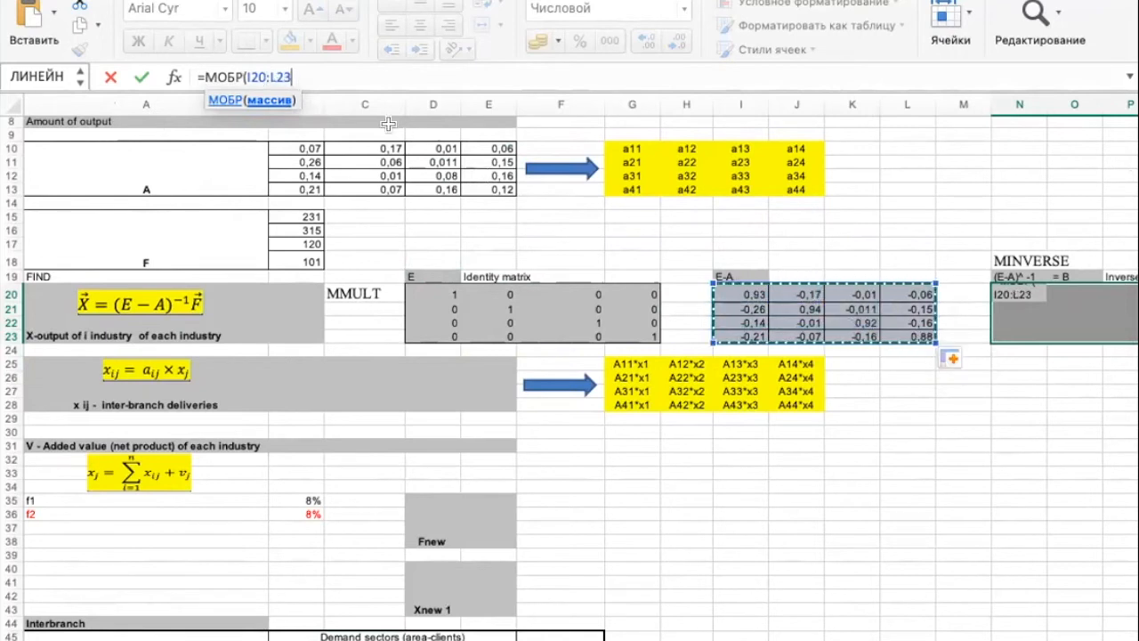
text())
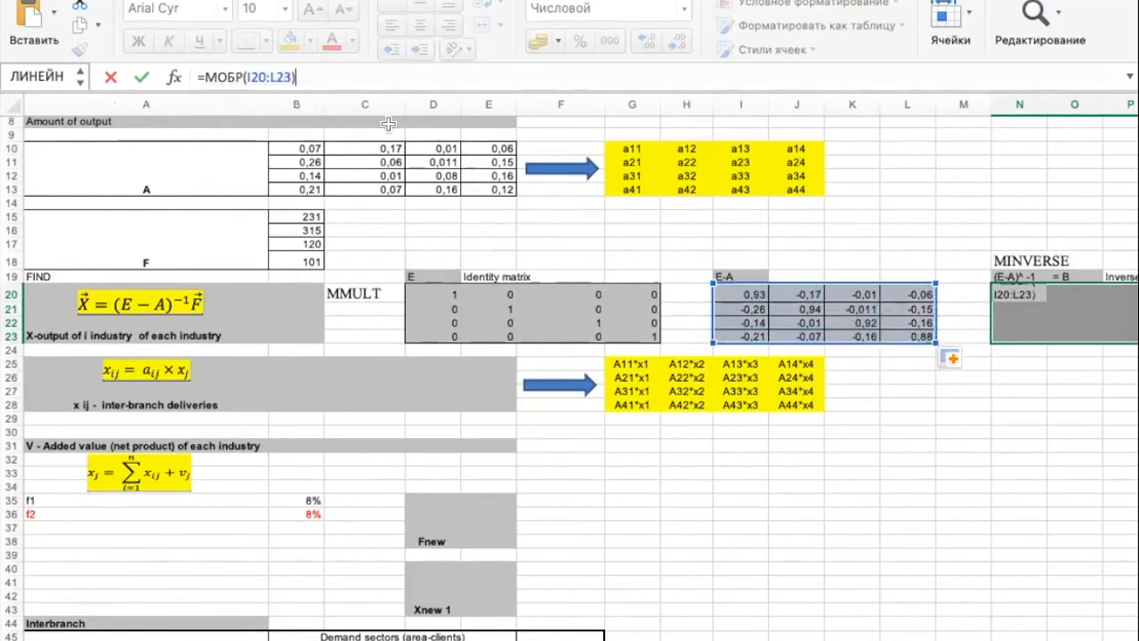
click(1040, 12)
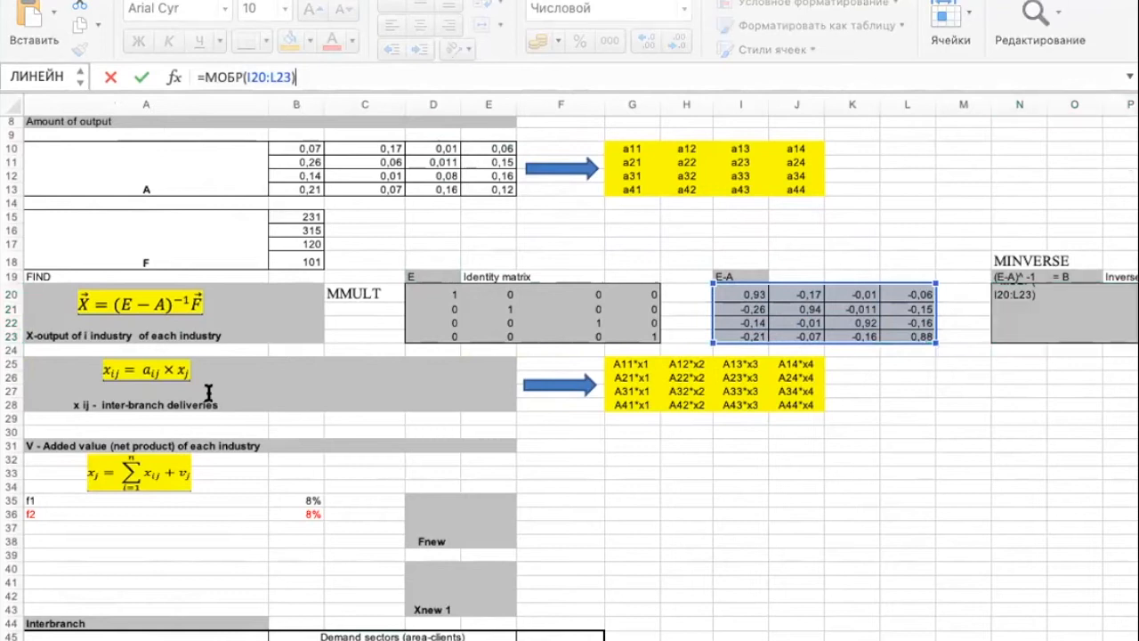
click(269, 250)
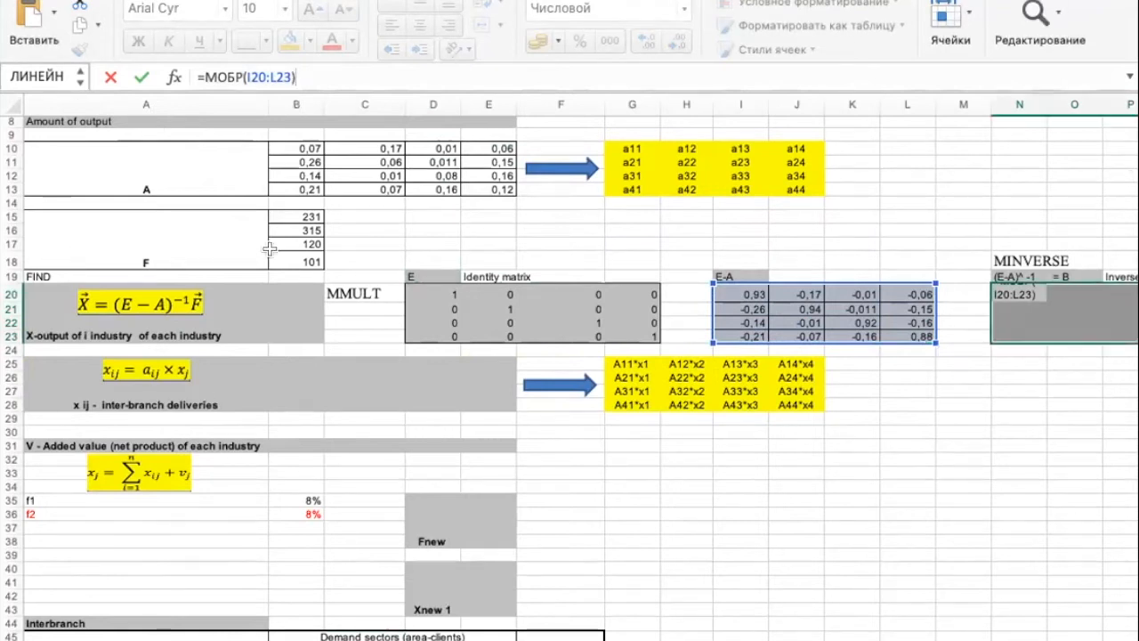
Enter =МОБР(I20:L23) as an array formula over N20:Q23 and centre the resulting values.
scroll(692, 247, right, 5)
scroll(692, 246, down, 1)
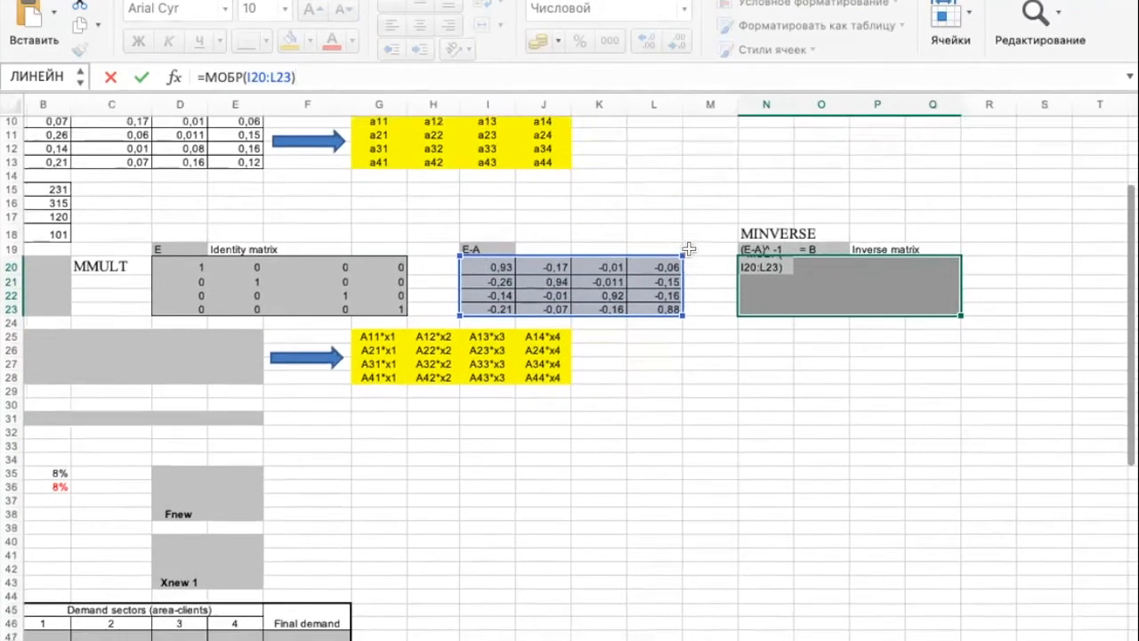
scroll(689, 249, down, 1)
scroll(688, 248, right, 1)
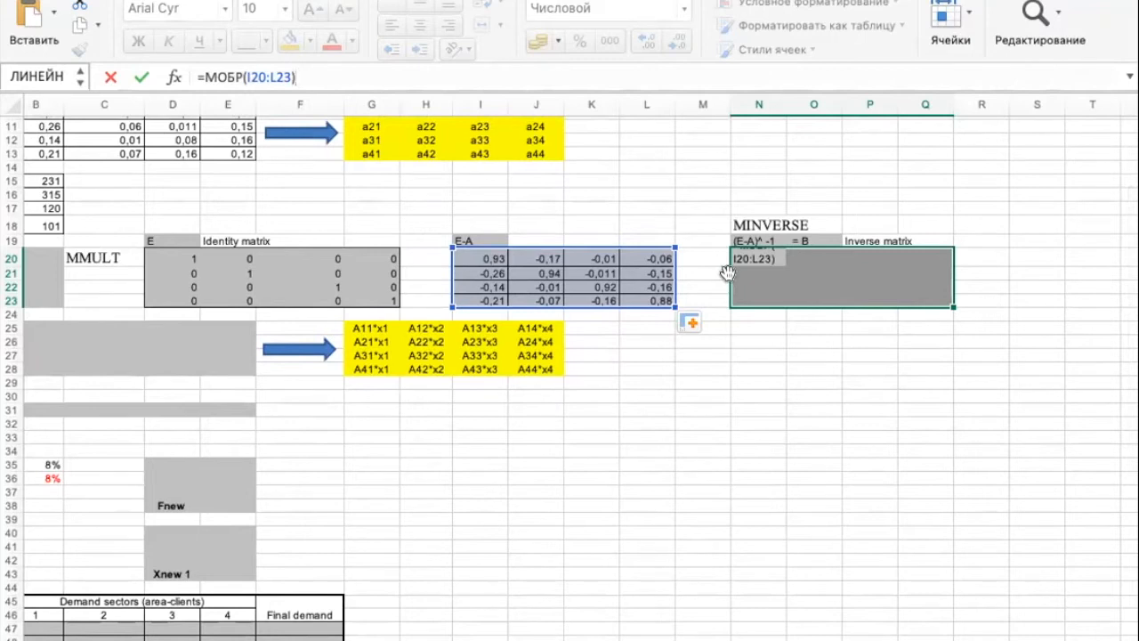
key(ctrl+shift+Return)
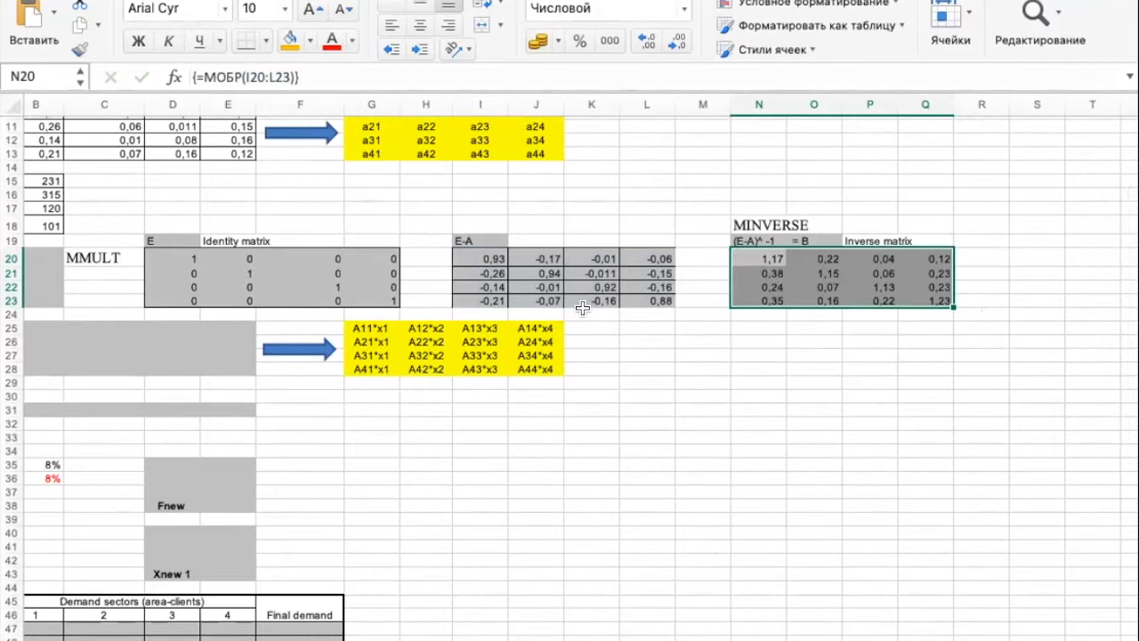
click(418, 27)
Review the E−A matrix, its inverse in N20:Q23 and the final demand vector F in B15:B18.
scroll(439, 334, left, 3)
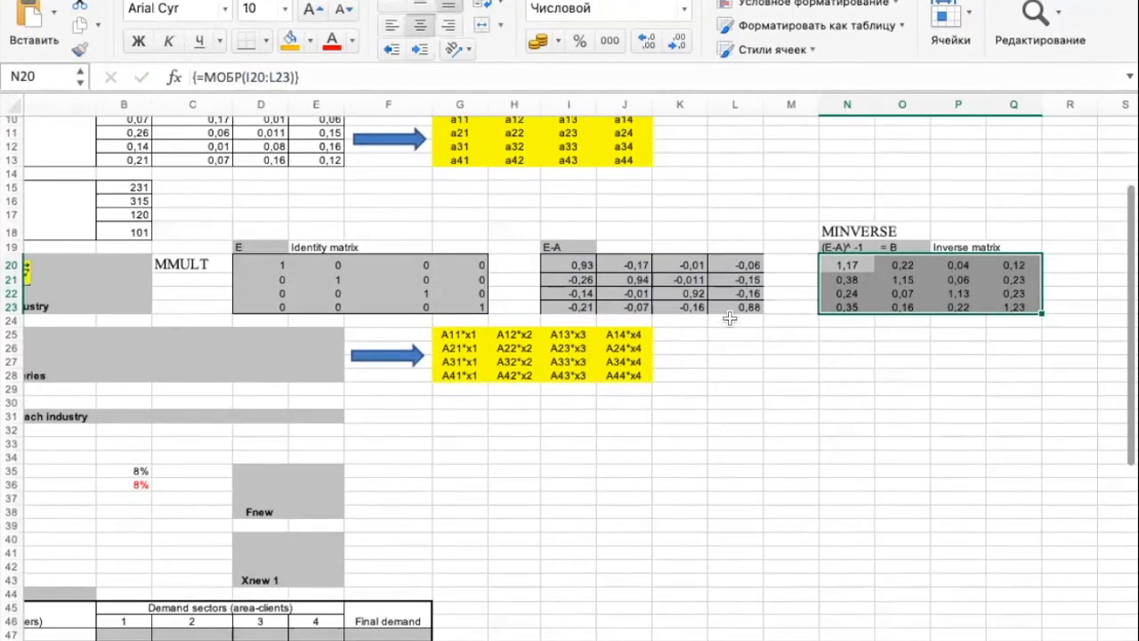
scroll(380, 318, left, 3)
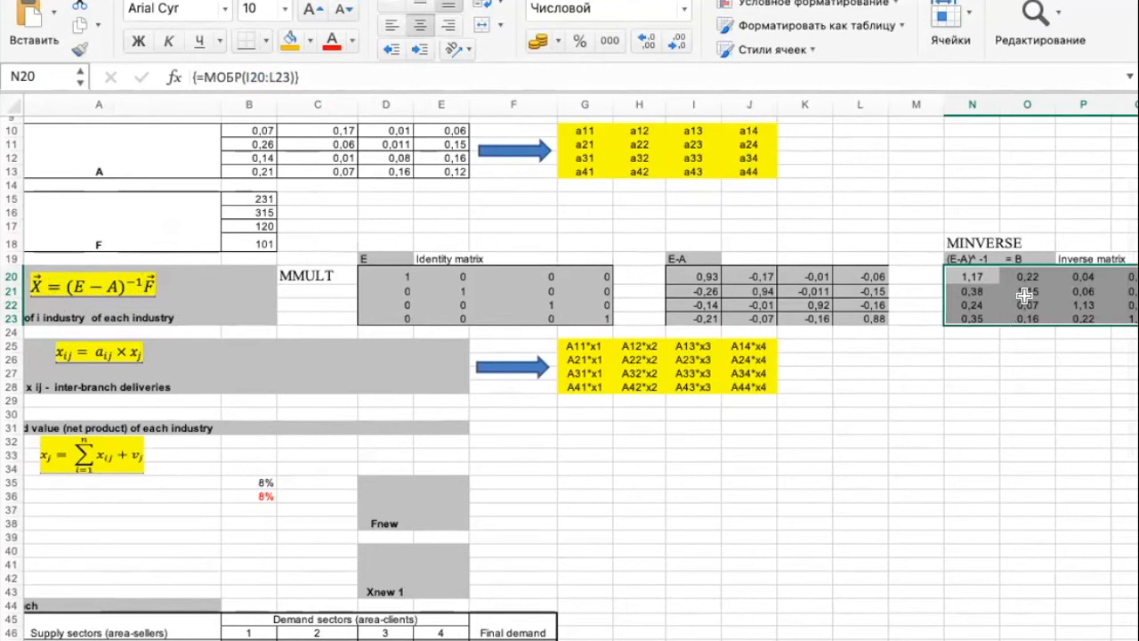
scroll(1025, 296, right, 3)
scroll(1025, 297, up, 1)
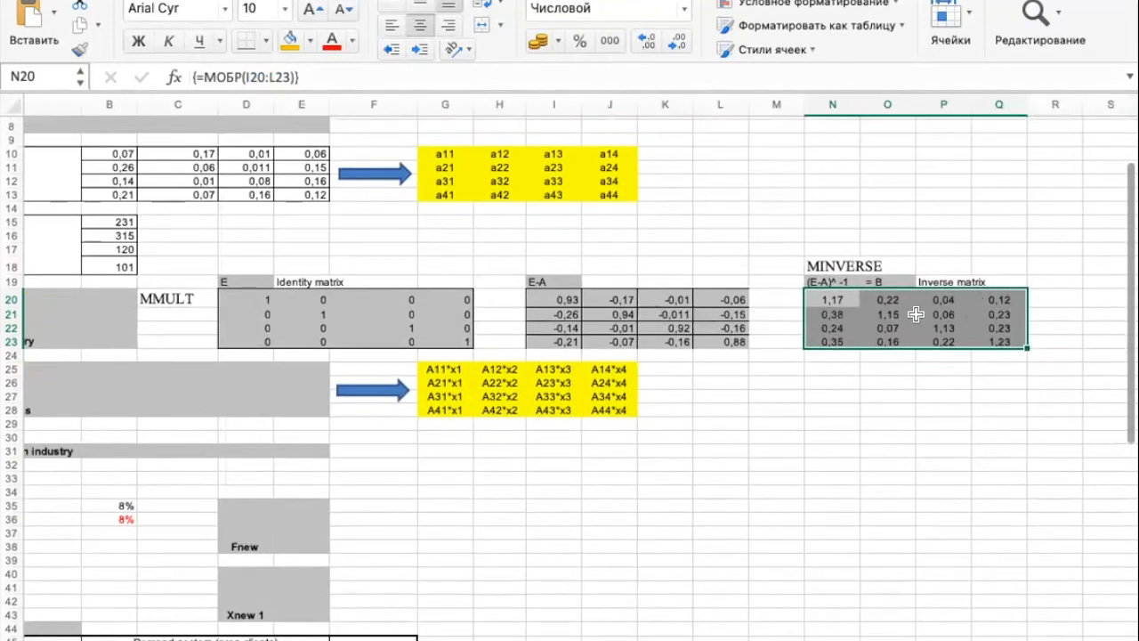
scroll(335, 367, left, 3)
scroll(335, 367, down, 1)
drag(303, 201, 307, 249)
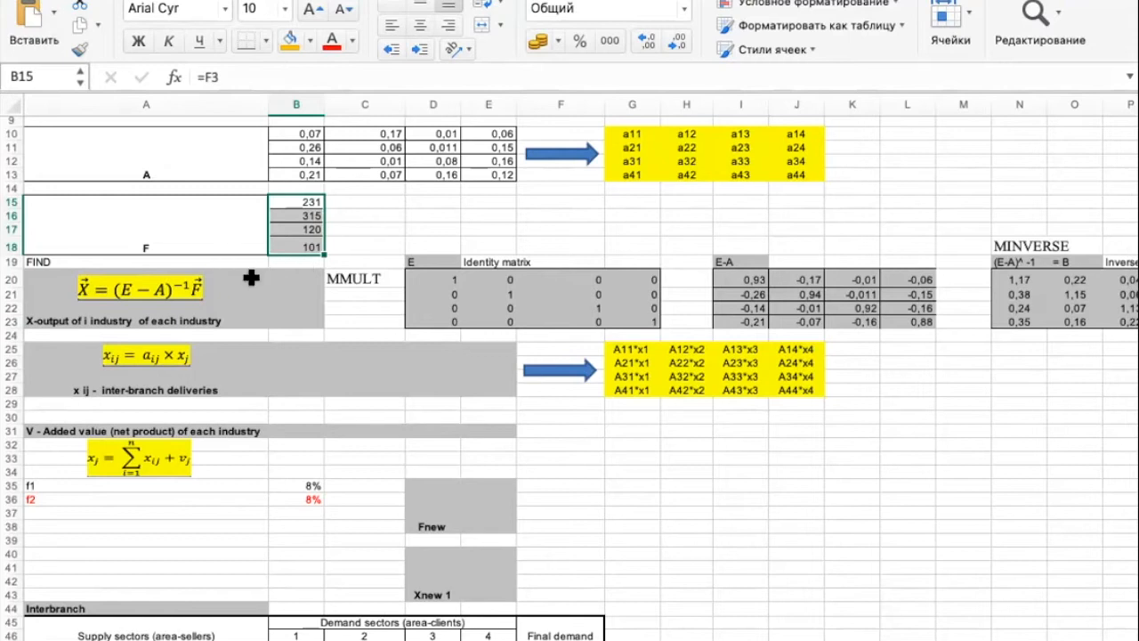
Select B20:B23 for the gross output vector X and start a formula there with the МУМНОЖ function.
drag(303, 276, 295, 316)
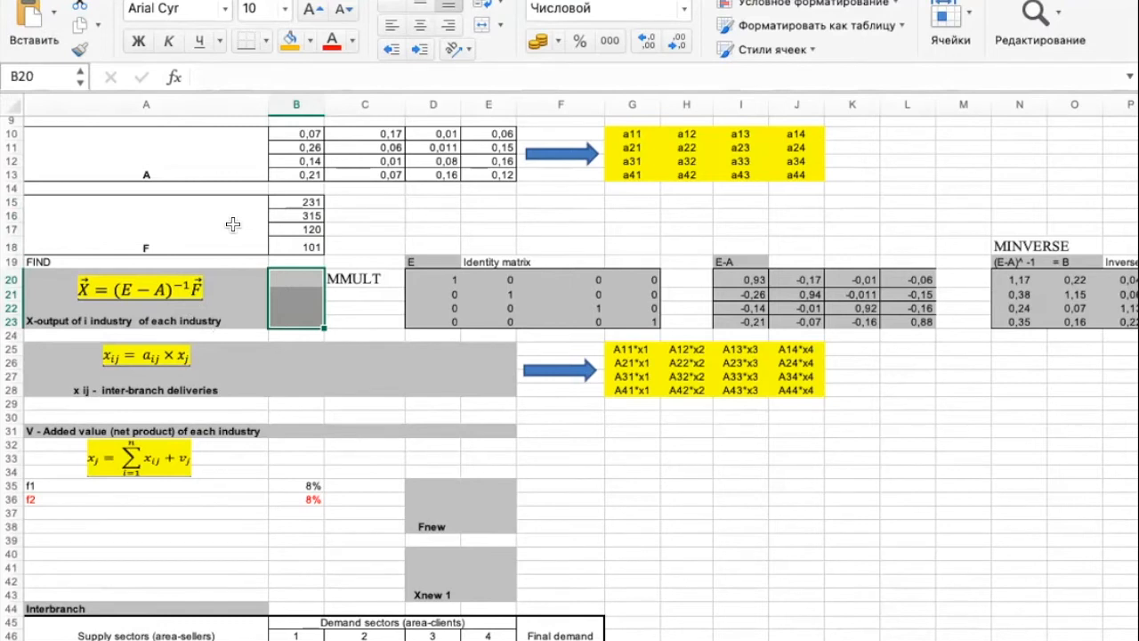
click(259, 75)
text(=)
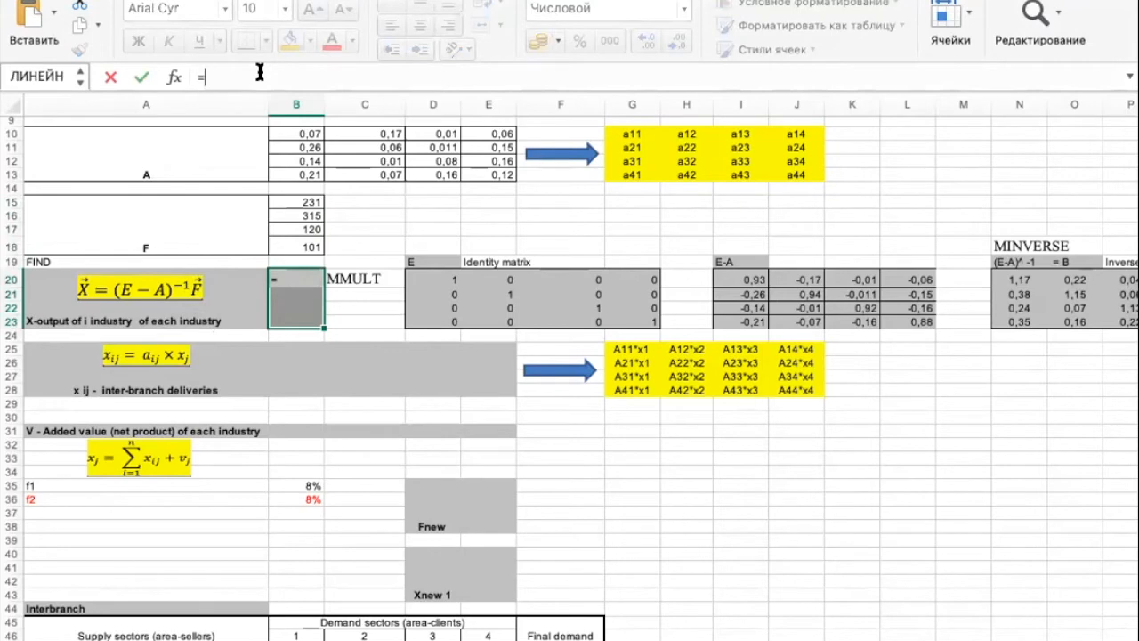
text(му)
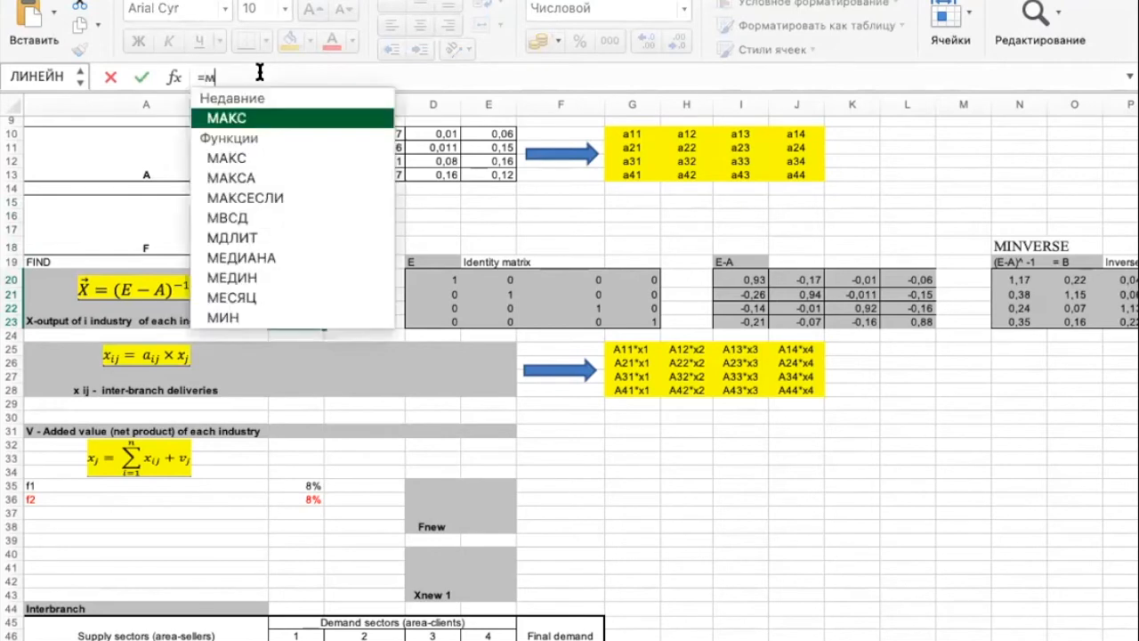
double_click(243, 138)
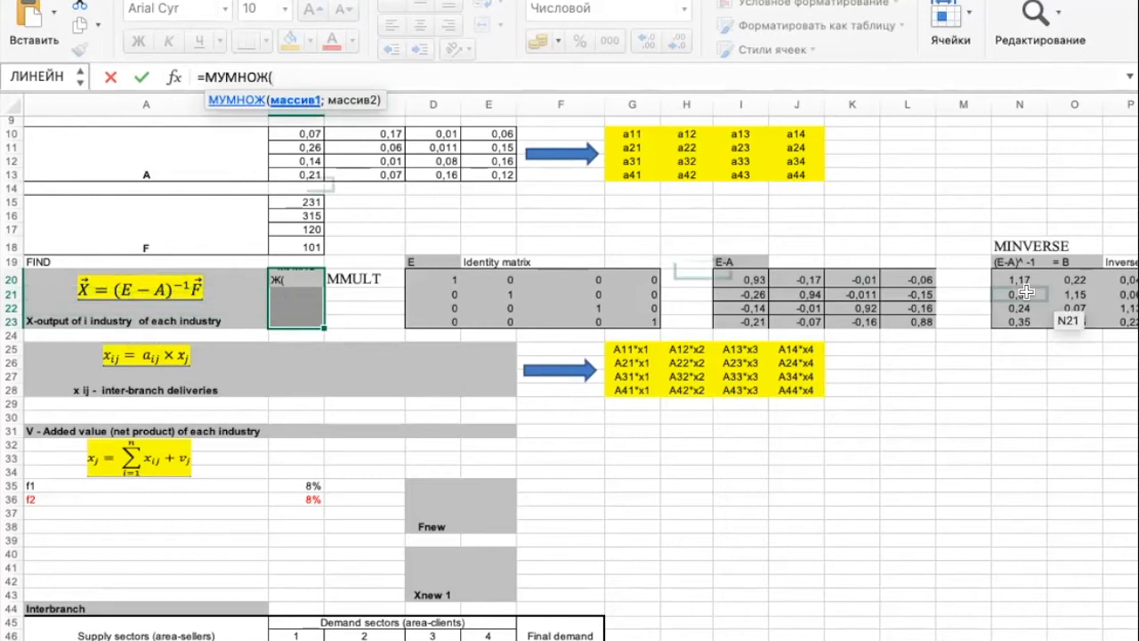
Give the МУМНОЖ function the inverse matrix N20:Q23 as its first array, followed by a semicolon separator.
scroll(1050, 313, right, 3)
drag(909, 276, 1090, 318)
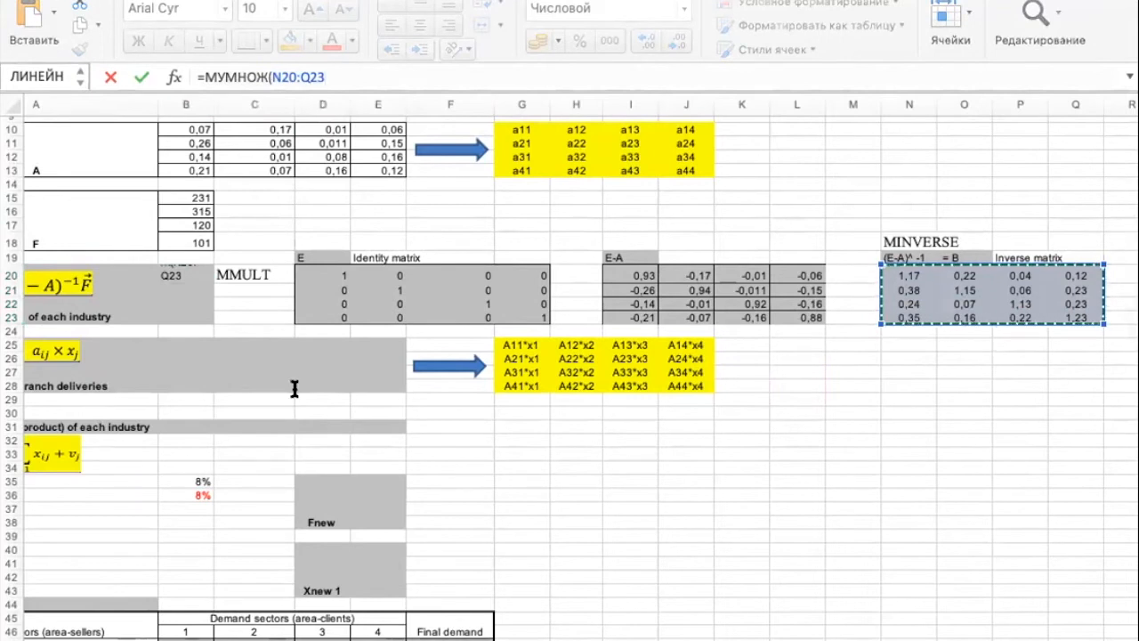
click(331, 78)
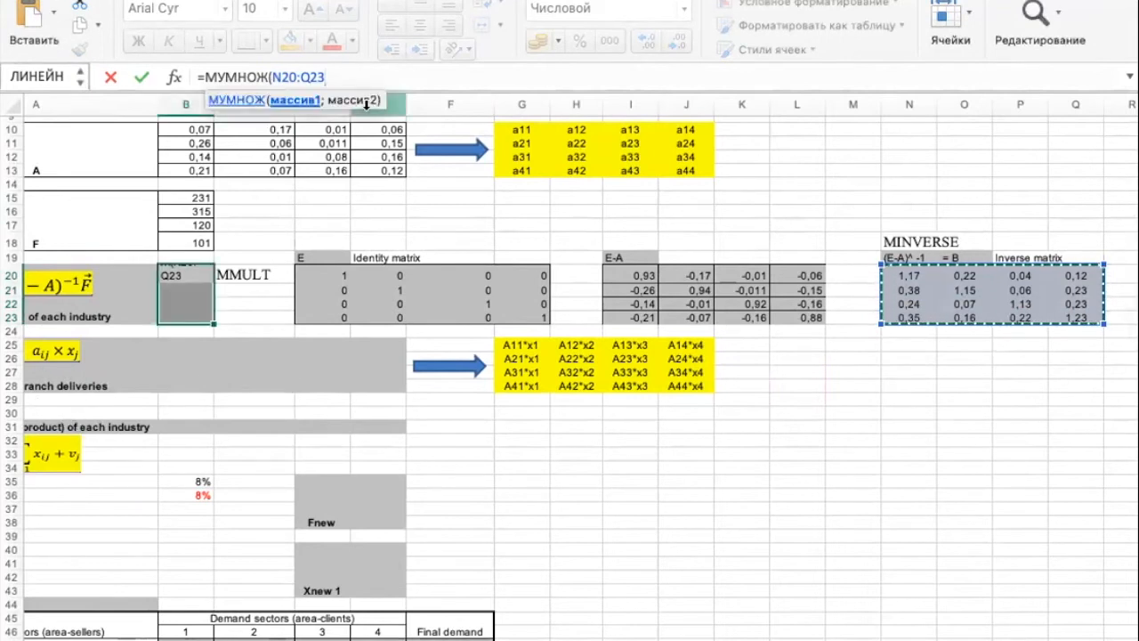
key(BackSpace)
text(;)
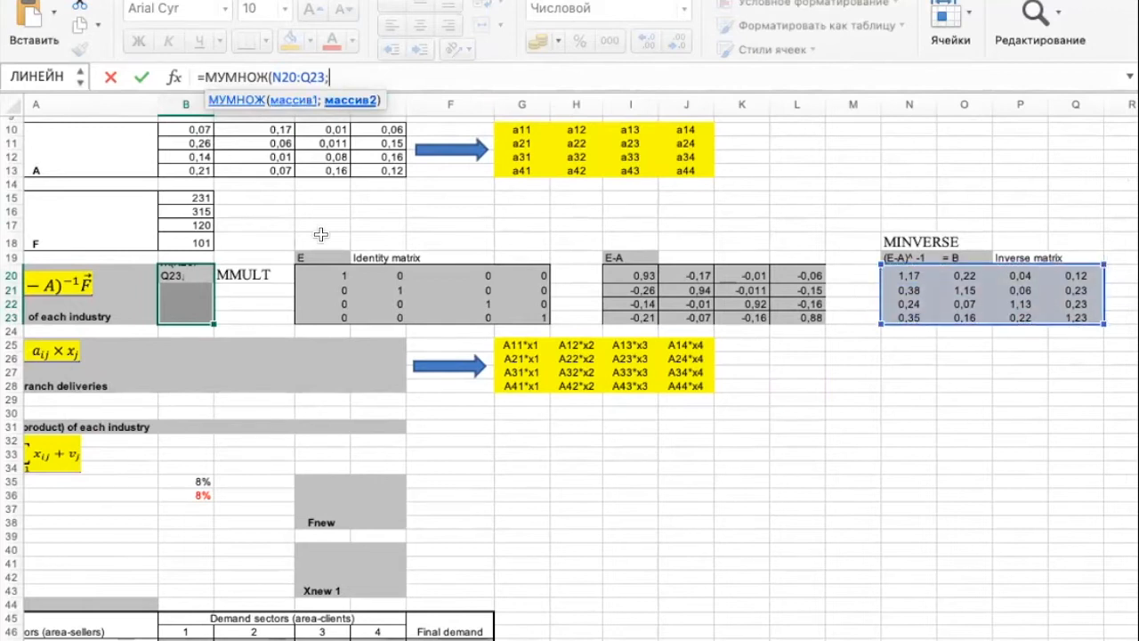
Add vector F in B15:B18 as the second array and enter =МУМНОЖ(N20:Q23;B15:B18) as an array formula over B20:B23.
scroll(266, 272, left, 3)
scroll(265, 271, up, 1)
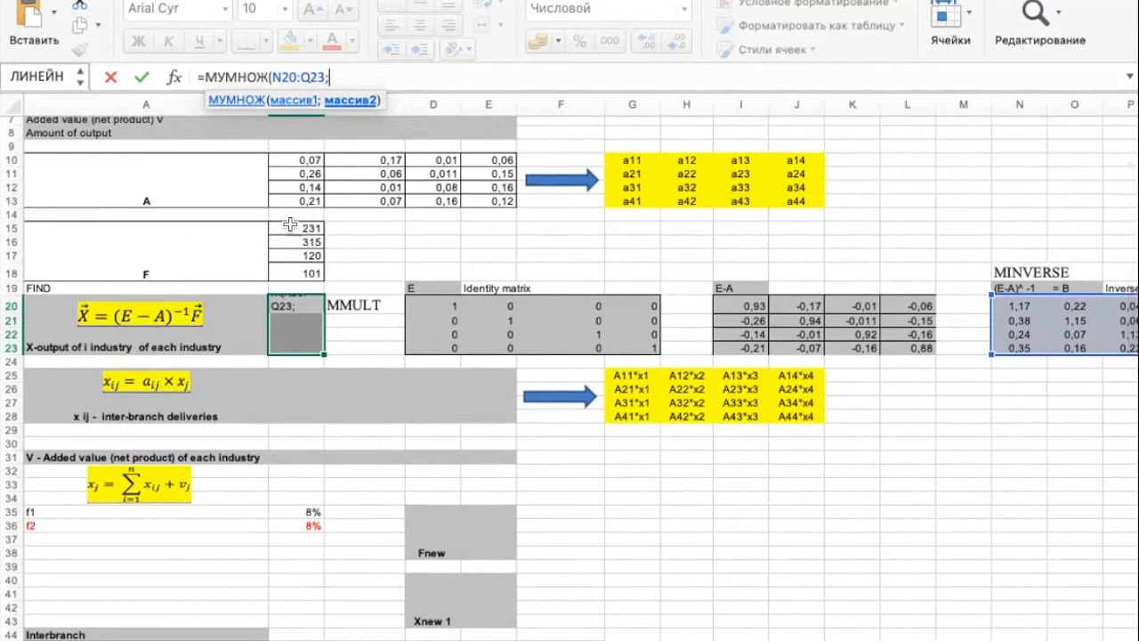
drag(311, 229, 311, 265)
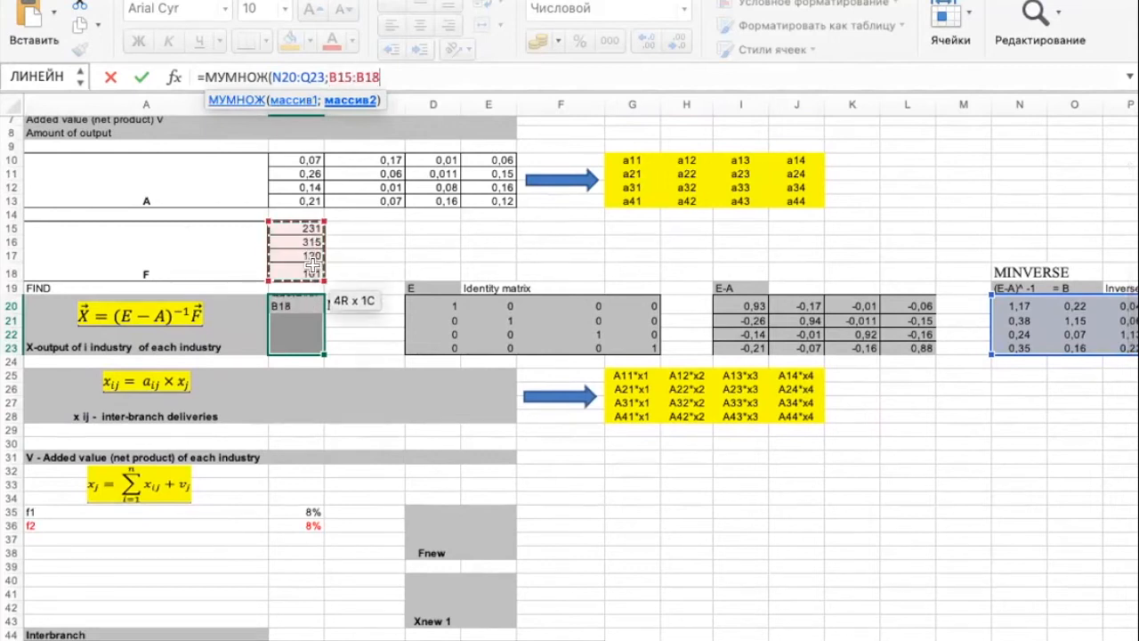
text())
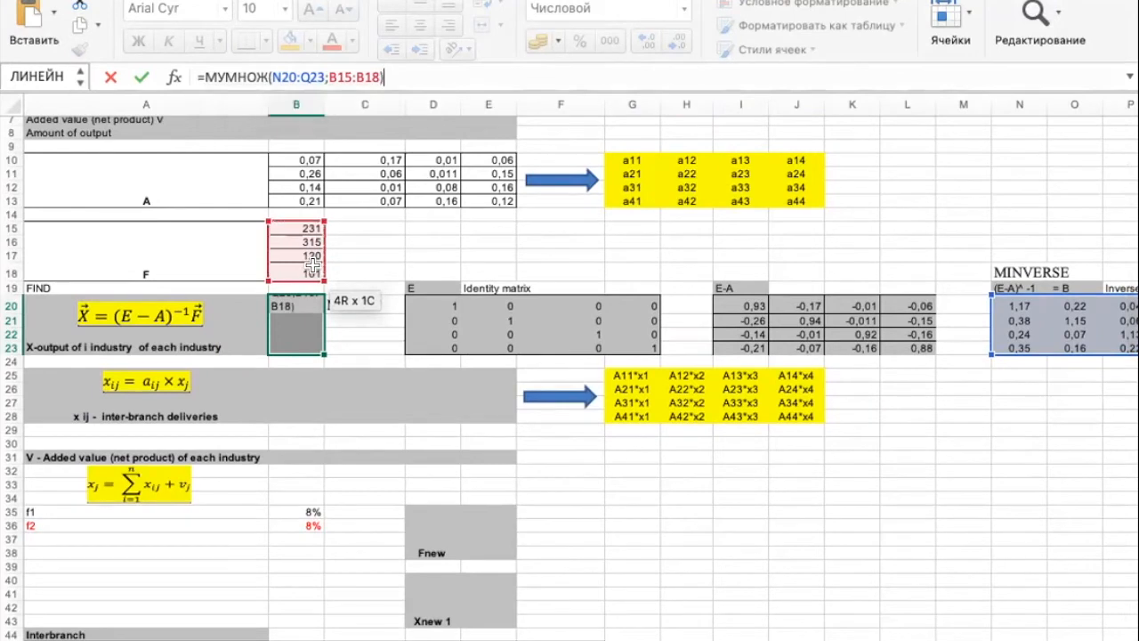
key(ctrl+shift+Return)
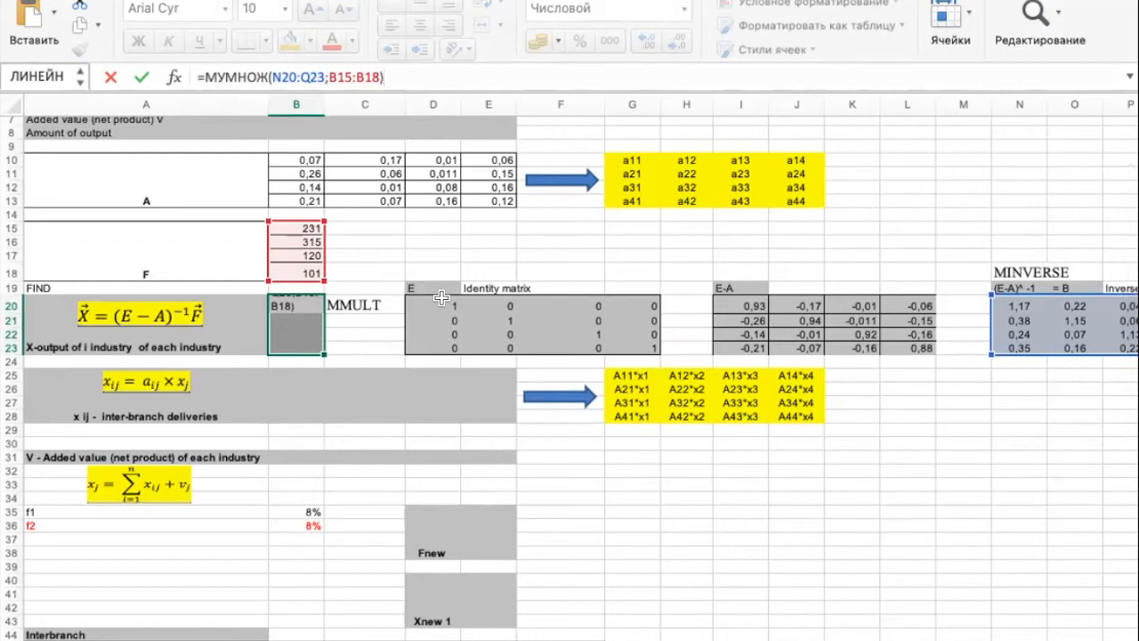
key(ctrl+shift+Return)
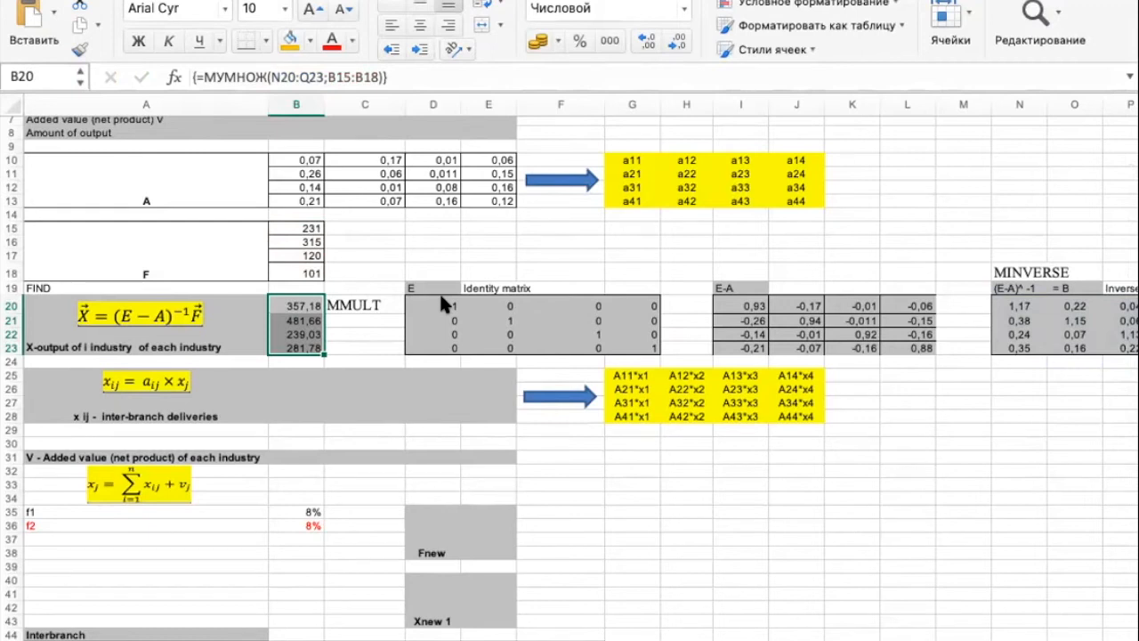
Check the gross output of each industry in B20:B23 against the Amount of output row B8:E8 in the source table.
click(316, 303)
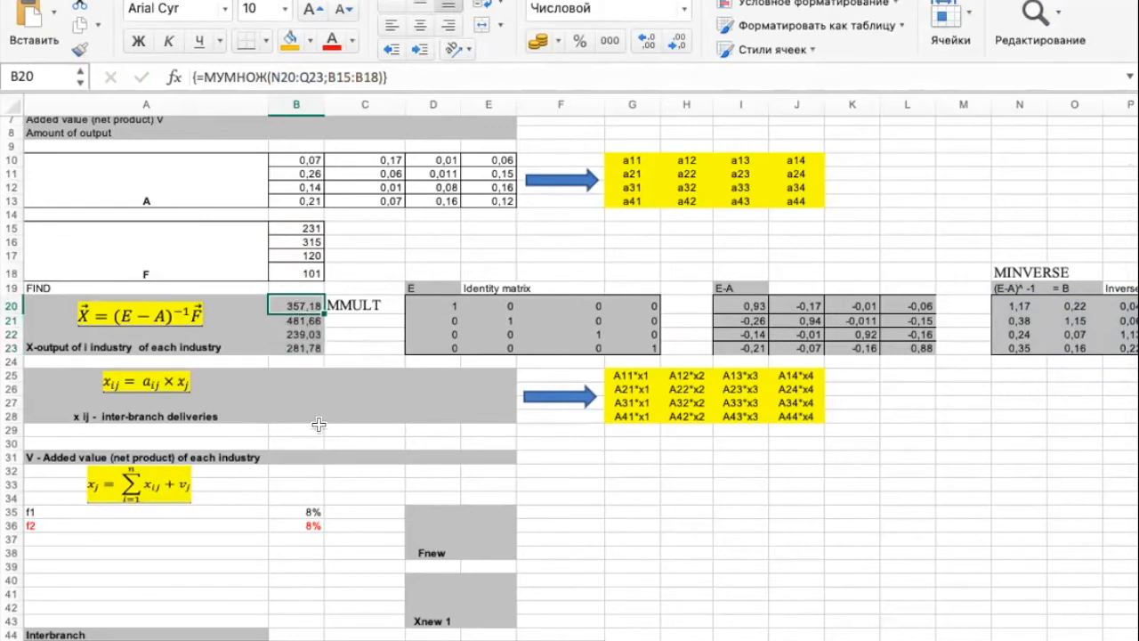
click(303, 319)
click(320, 333)
click(316, 348)
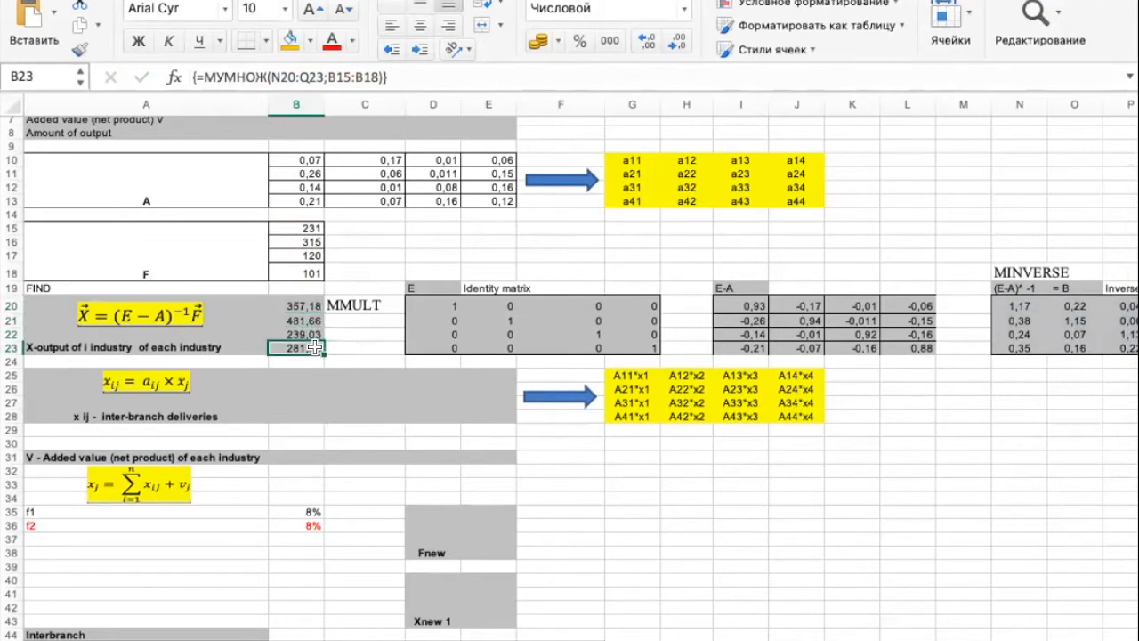
scroll(386, 276, up, 2)
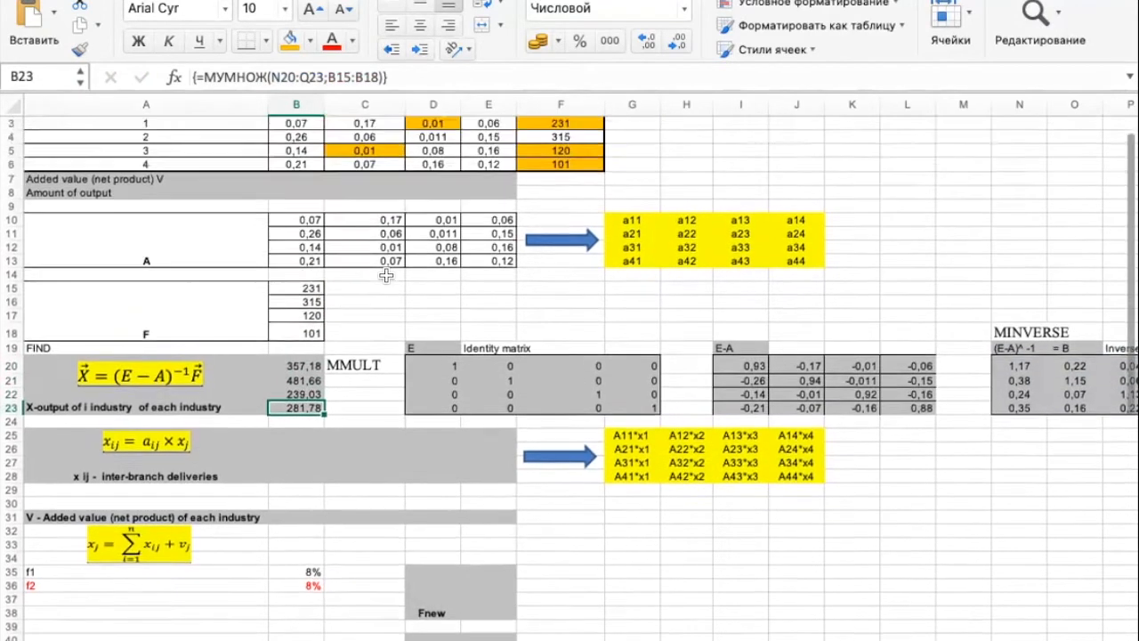
scroll(386, 276, up, 1)
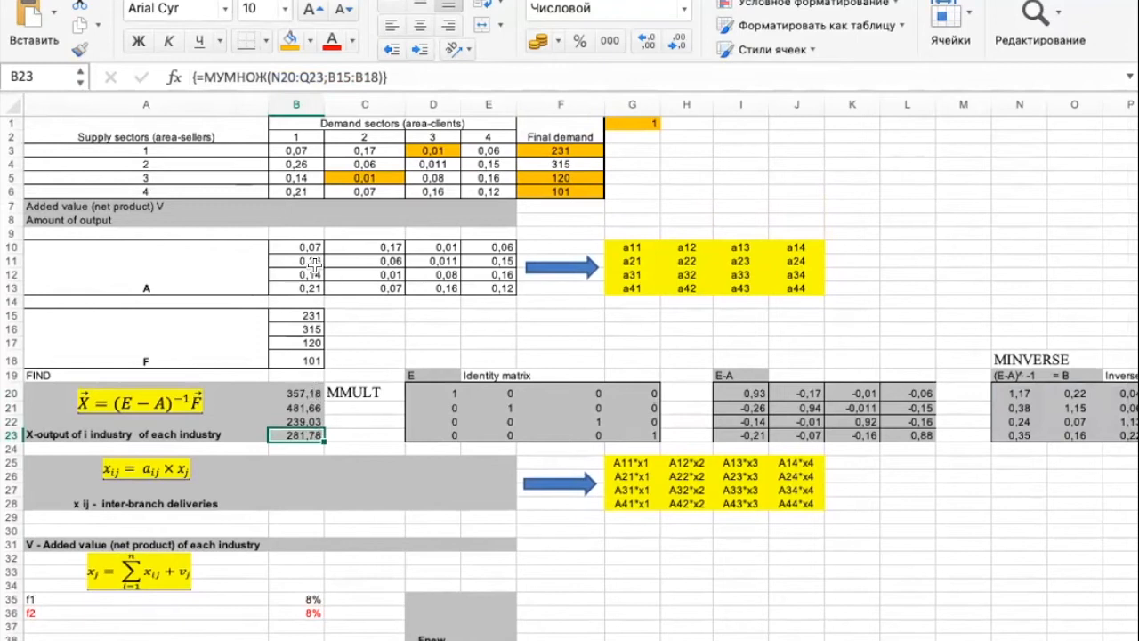
drag(302, 219, 478, 220)
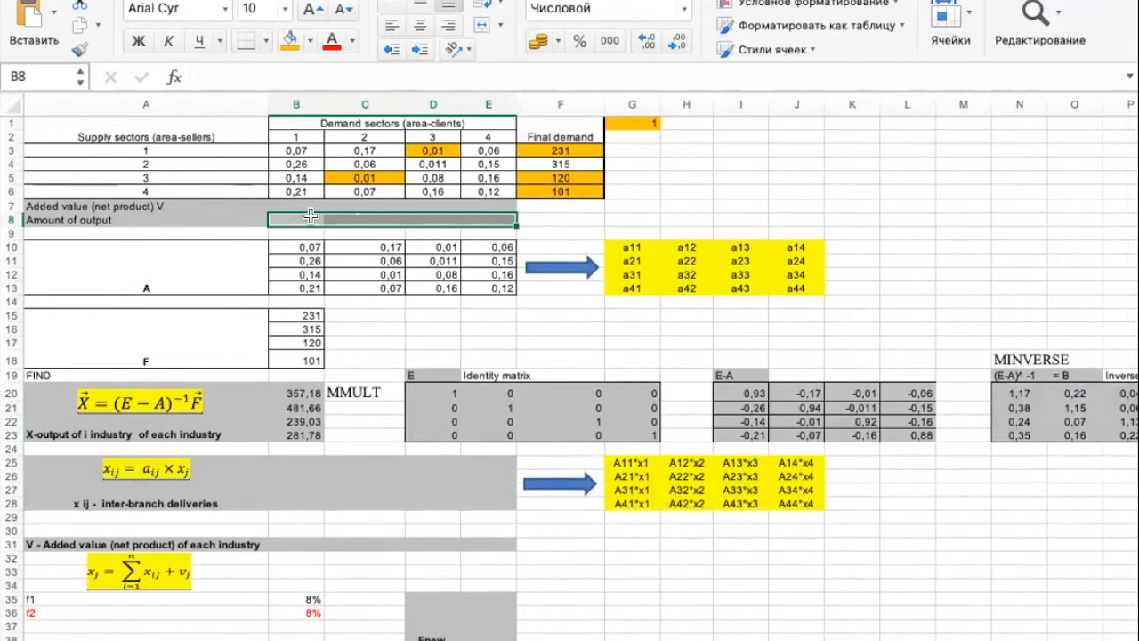
drag(307, 393, 303, 427)
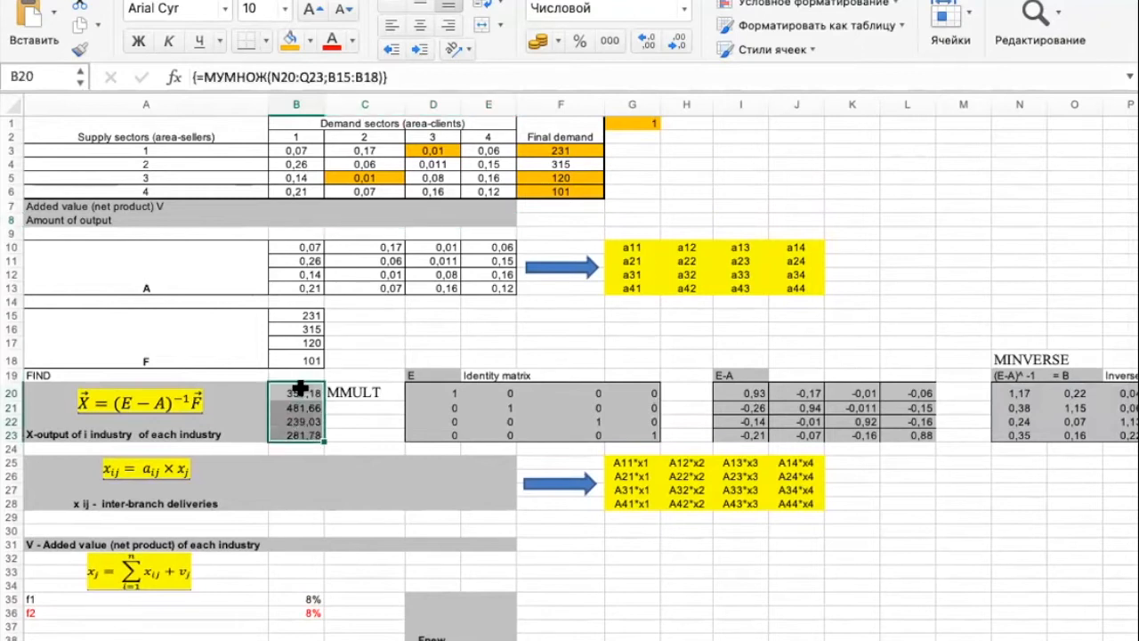
Link the Amount of output for sector 1 in B8 to the gross output with =B20.
drag(307, 220, 471, 216)
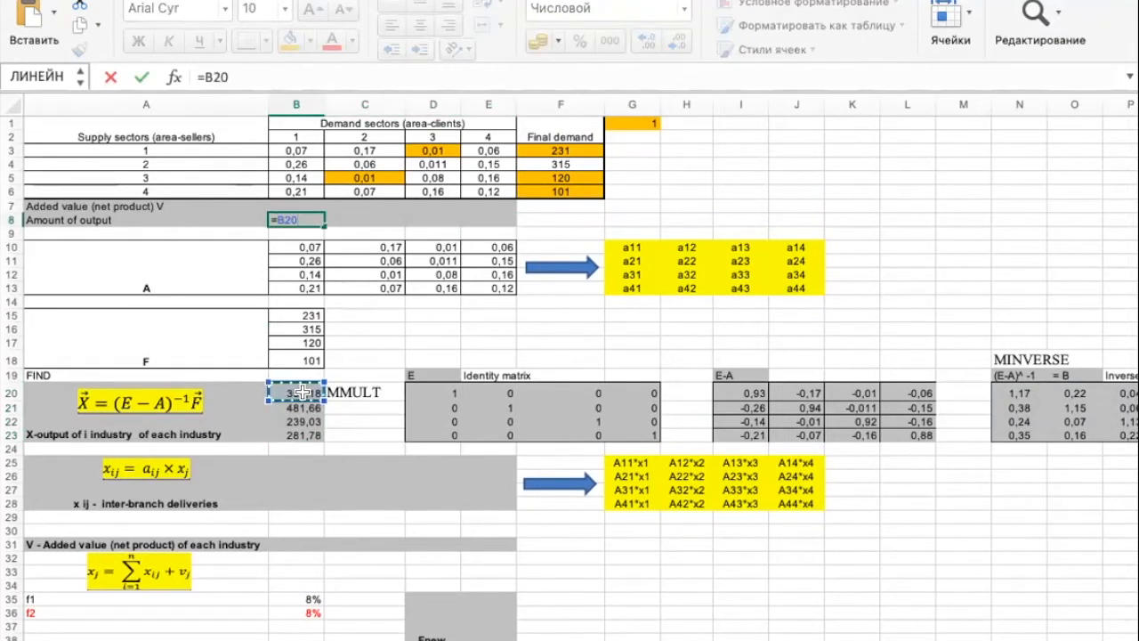
key(Escape)
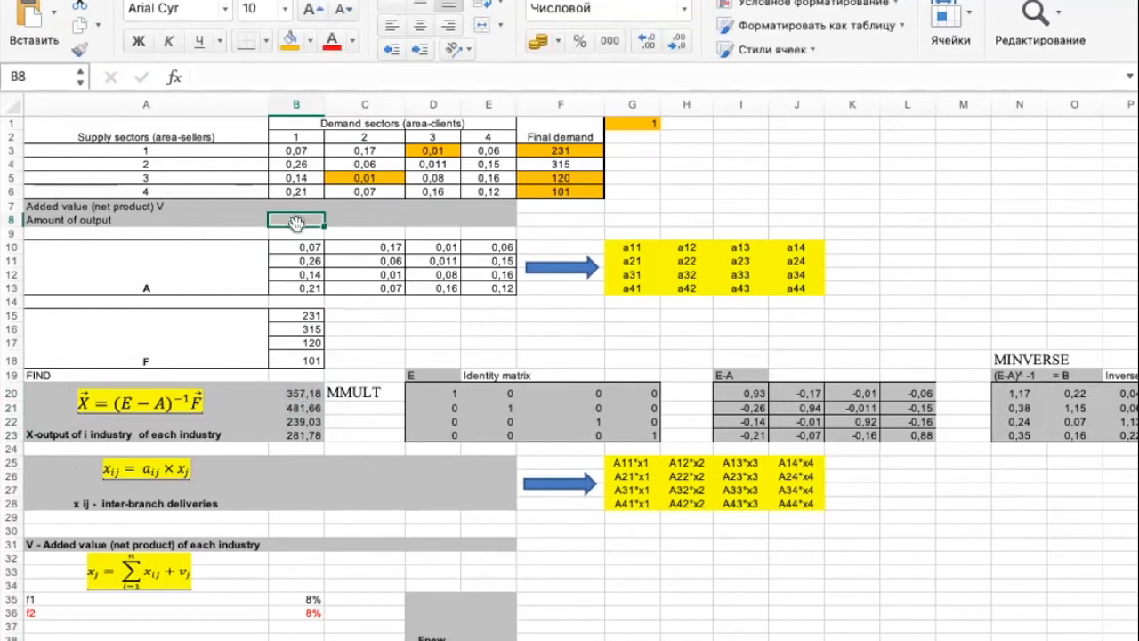
text(=)
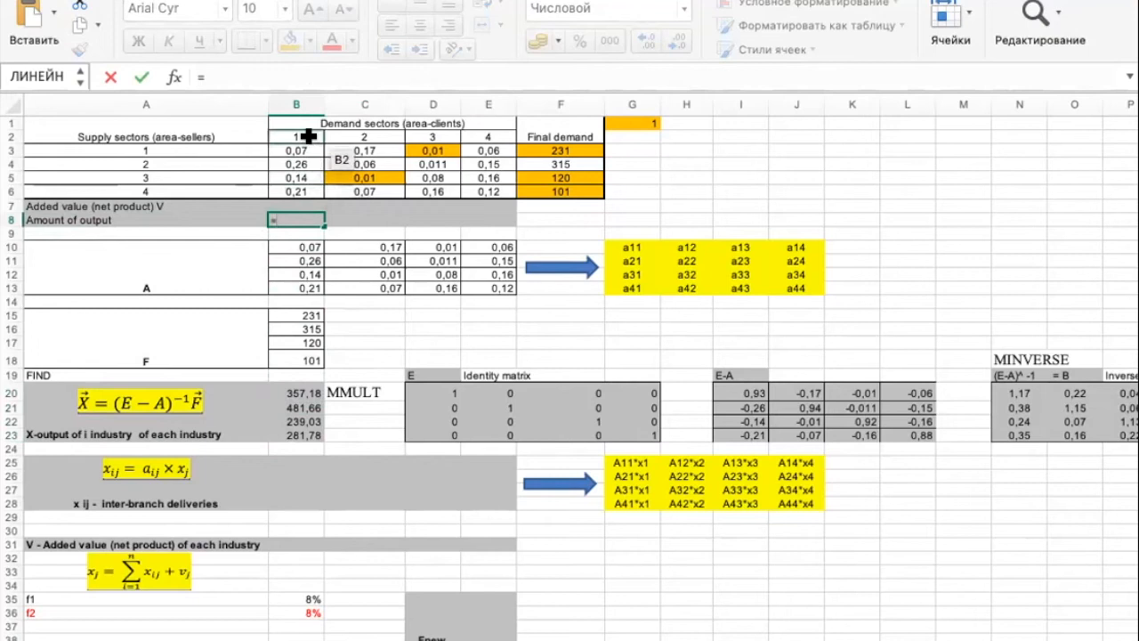
click(281, 383)
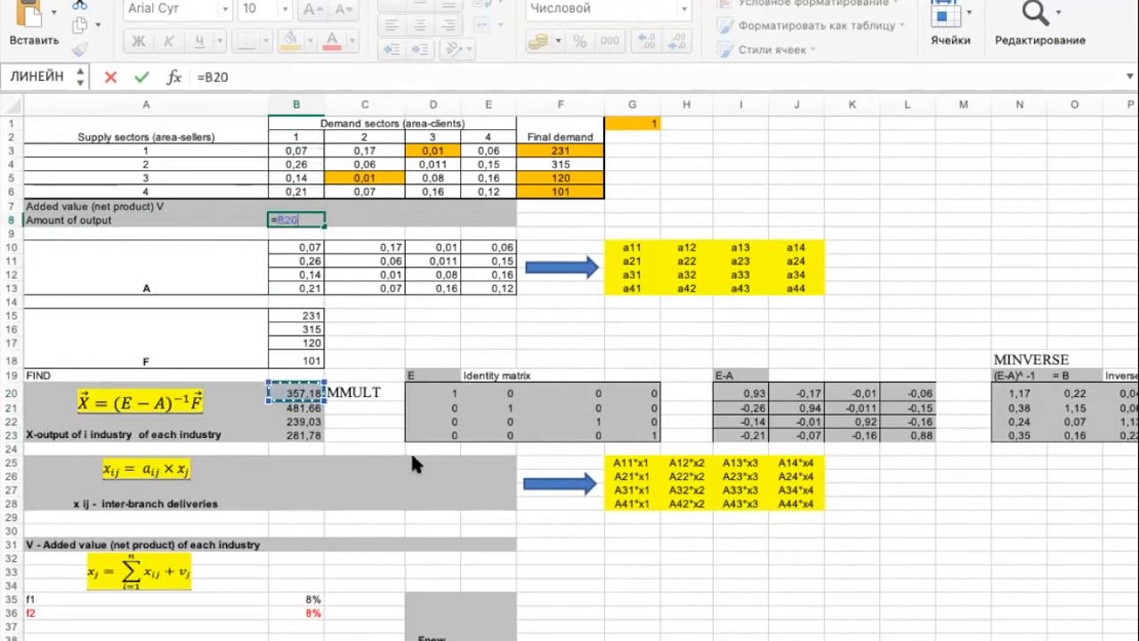
key(Return)
Link the Amount of output for sector 2 in C8 to the gross output with =B21.
key(Up)
key(Right)
text(=)
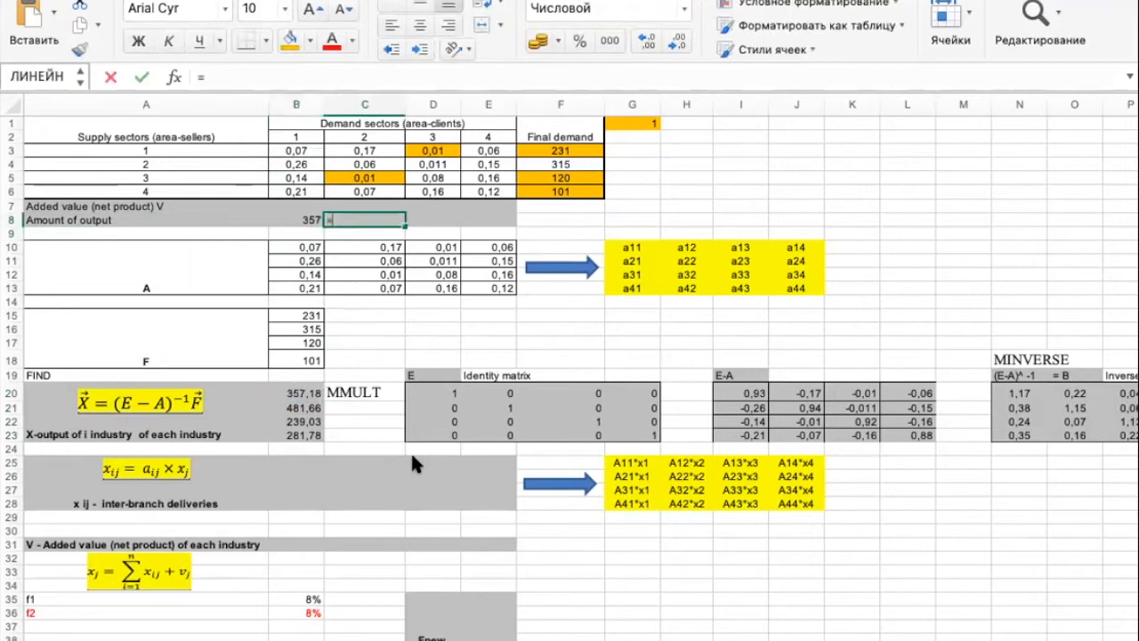
click(297, 409)
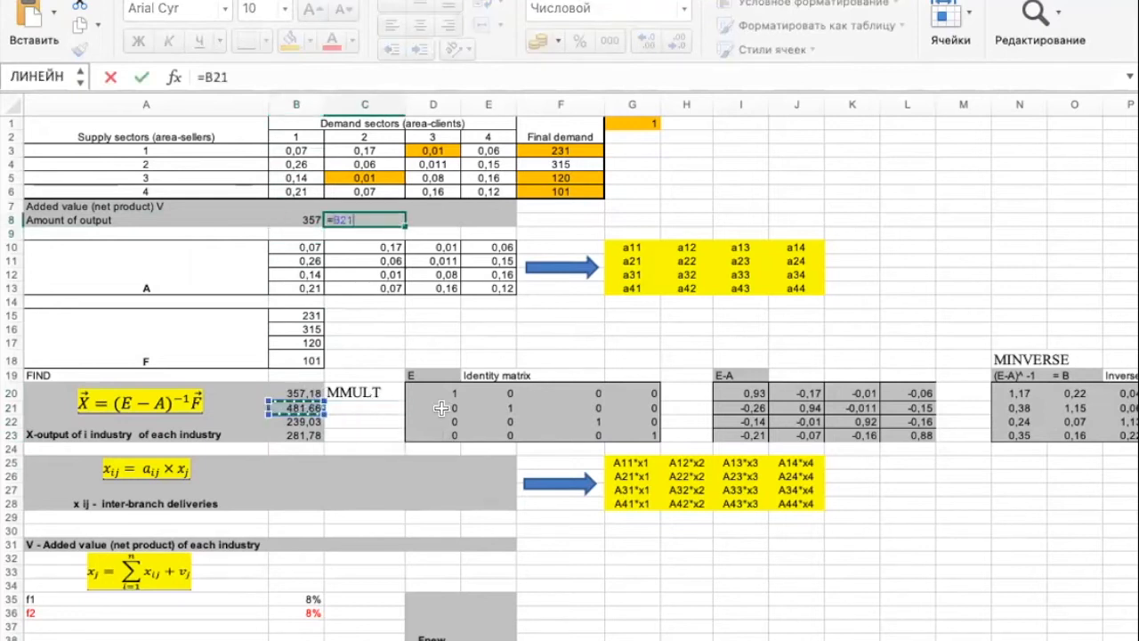
key(Return)
Link the Amount of output for sector 3 in D8 to the gross output with =B22.
key(Up)
key(Right)
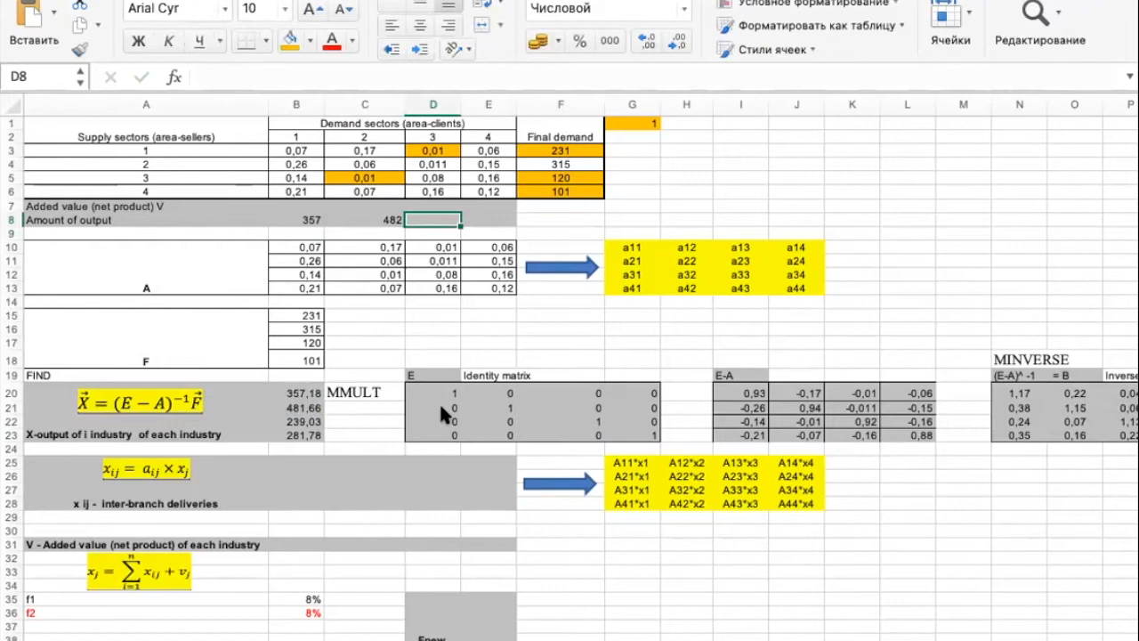
text(=)
click(297, 421)
key(Return)
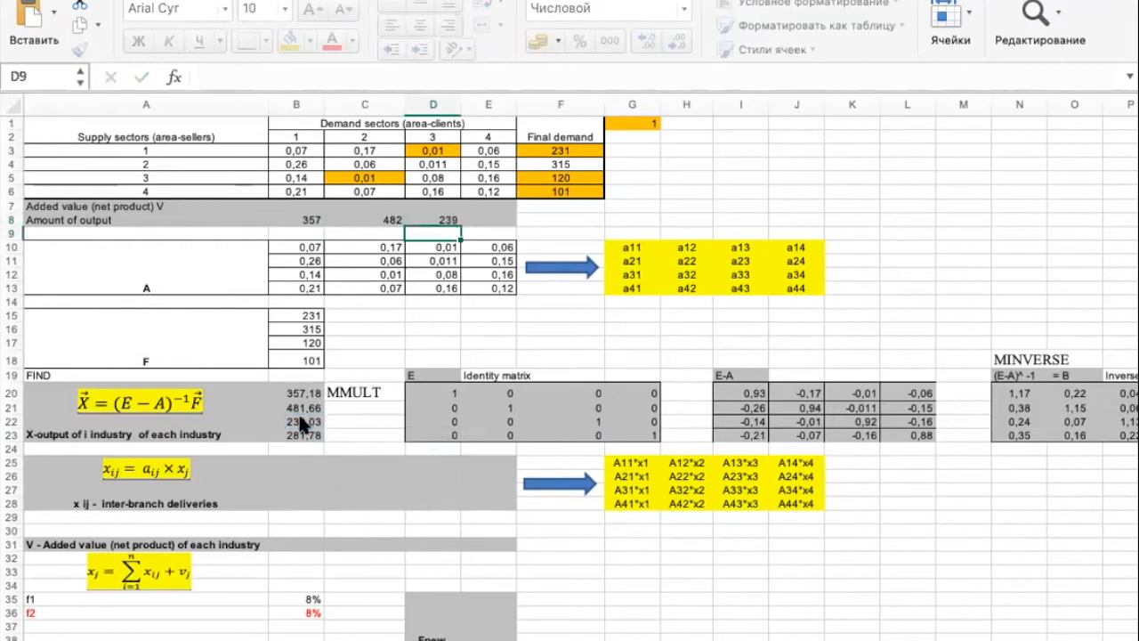
Link the Amount of output for sector 4 in E8 to the gross output with =B23.
key(Up)
key(Right)
text(=)
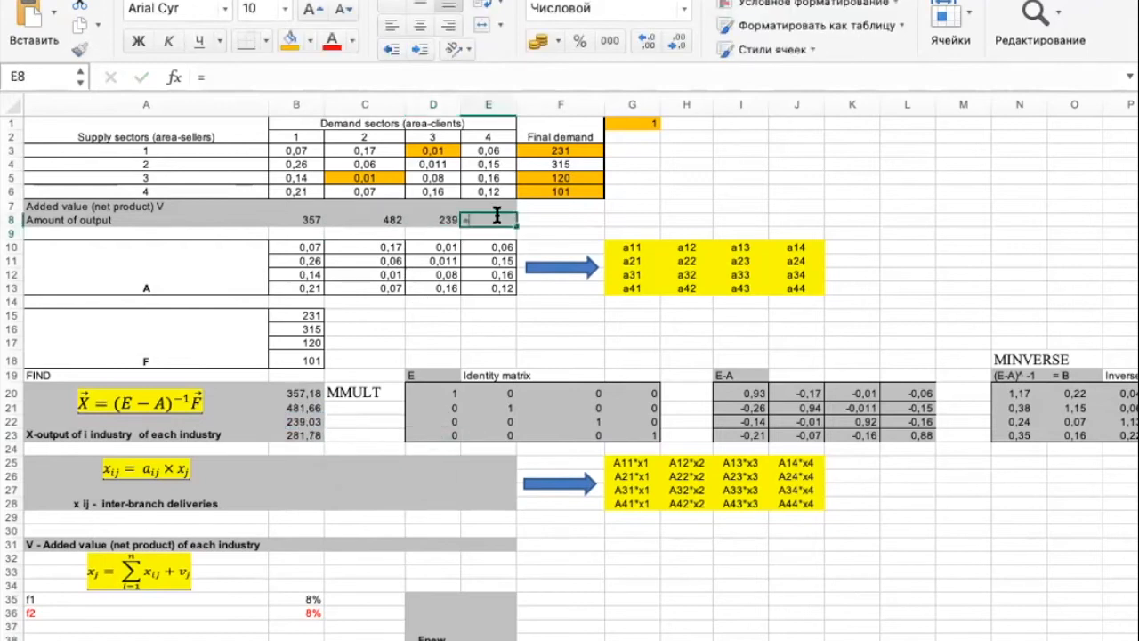
click(292, 433)
key(Return)
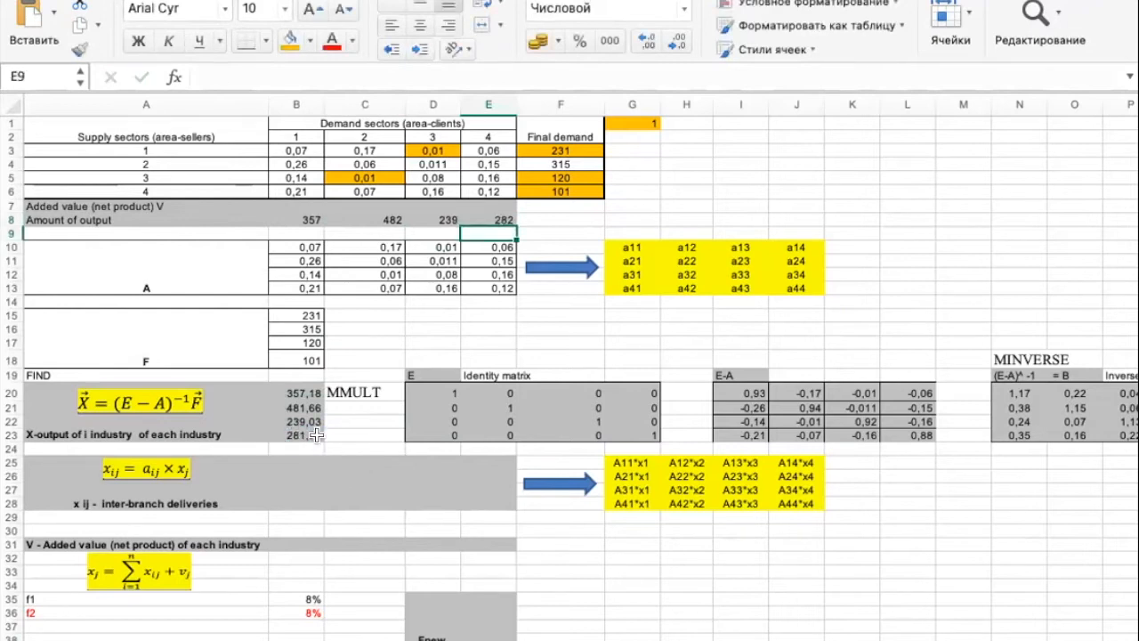
Examine the inter-branch deliveries range B25:E28, the coefficient matrix, the Amount of output row and the multiplication scheme in G25:J28.
scroll(268, 450, down, 3)
click(273, 452)
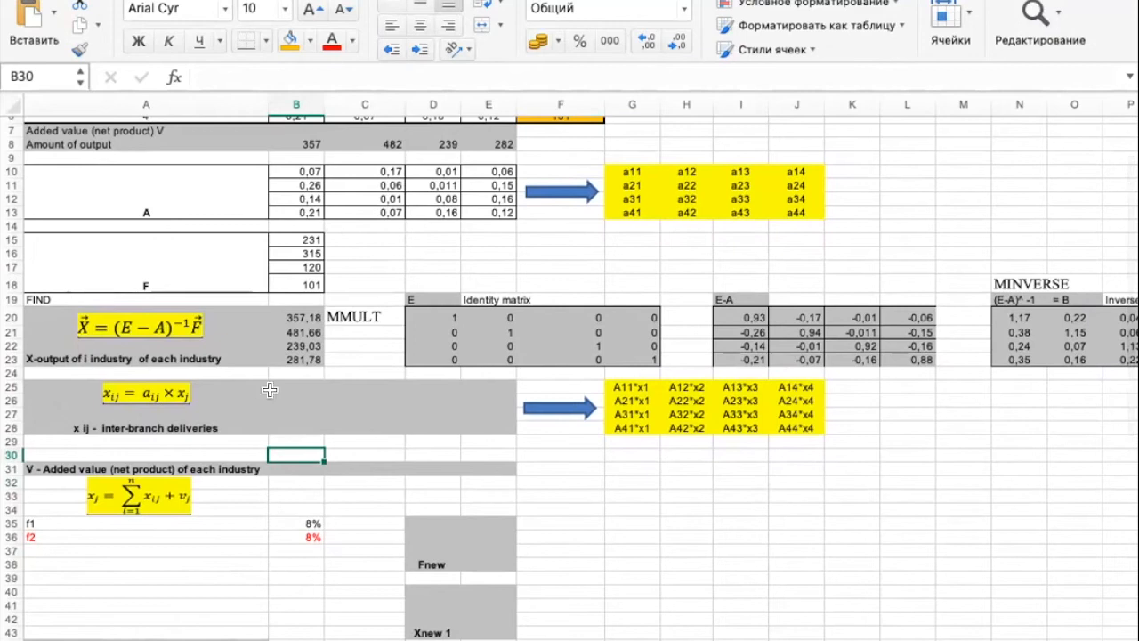
drag(309, 385, 494, 422)
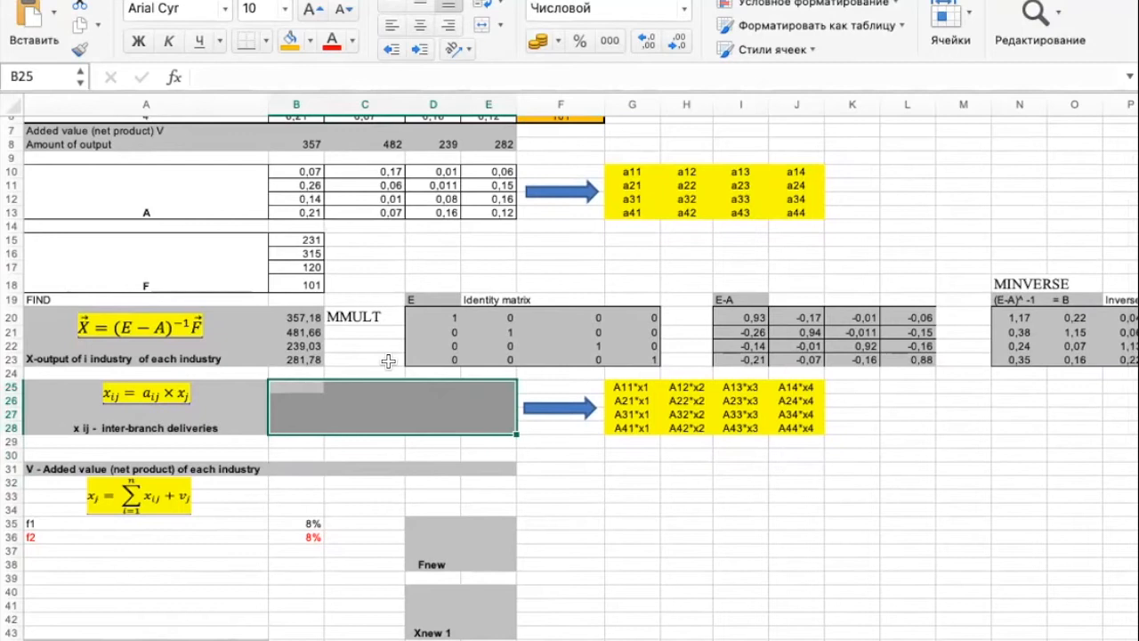
scroll(320, 242, up, 5)
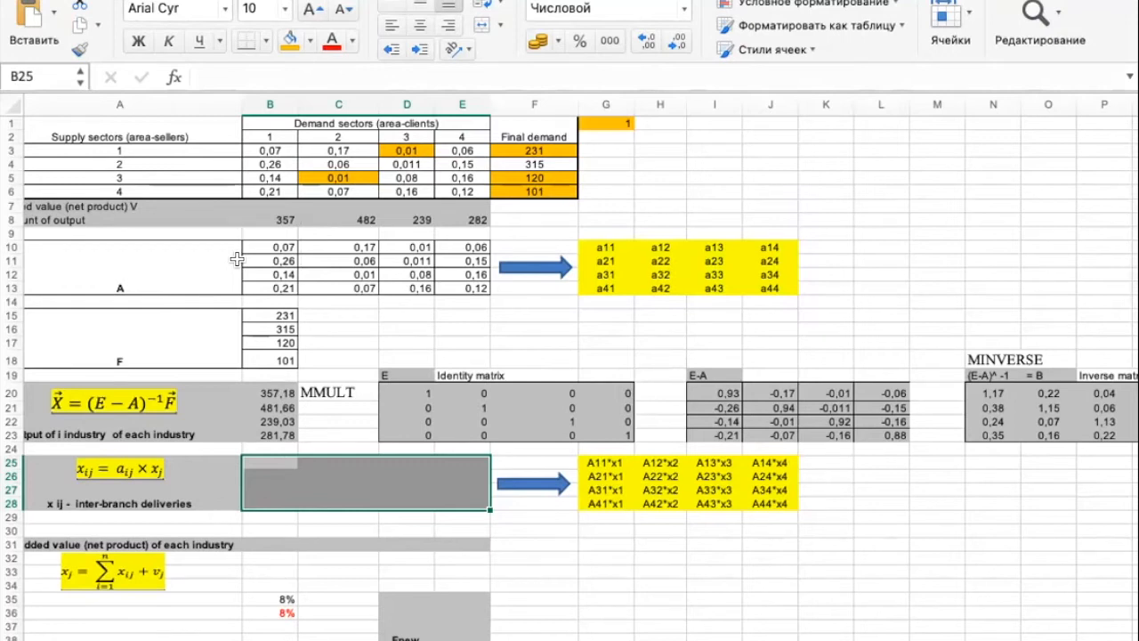
drag(276, 461, 466, 500)
scroll(236, 519, left, 2)
scroll(237, 519, down, 1)
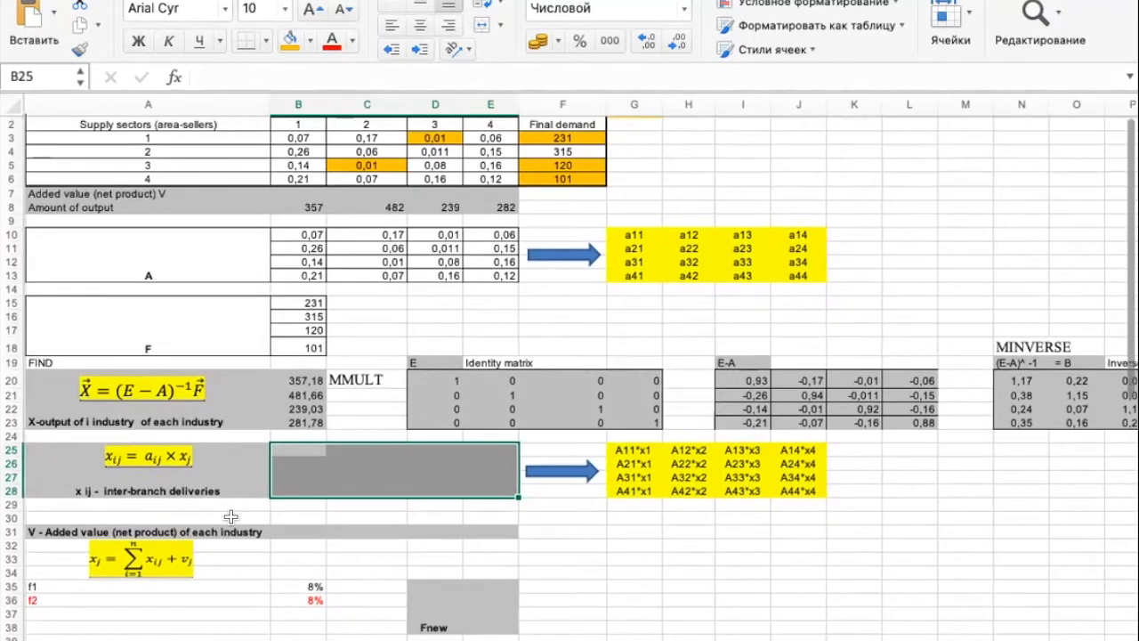
click(179, 469)
click(252, 505)
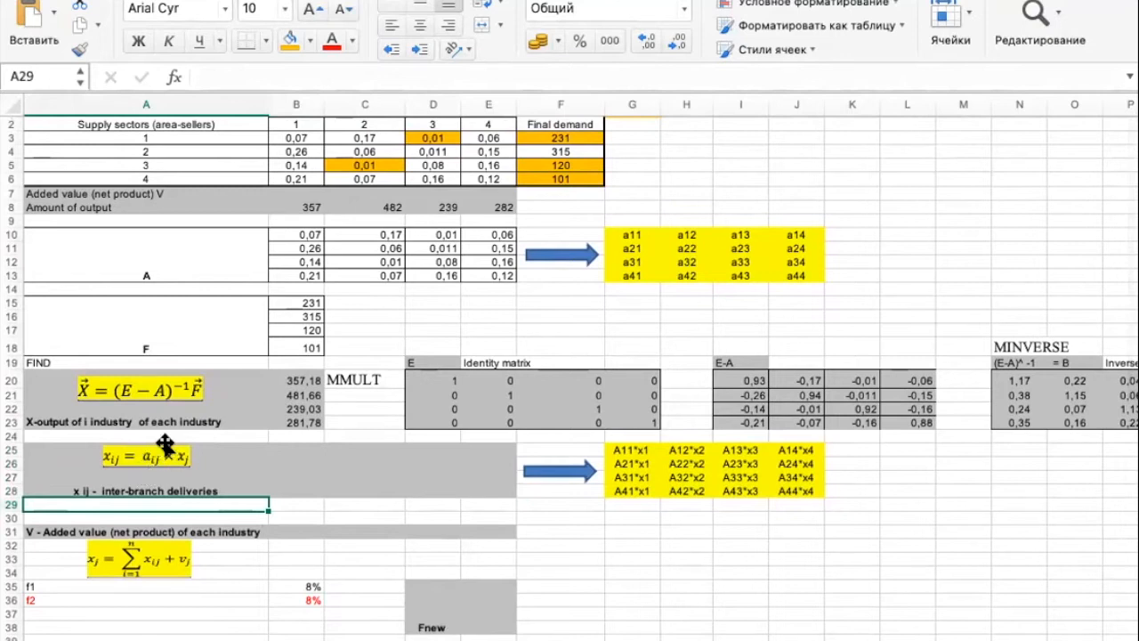
drag(302, 234, 466, 276)
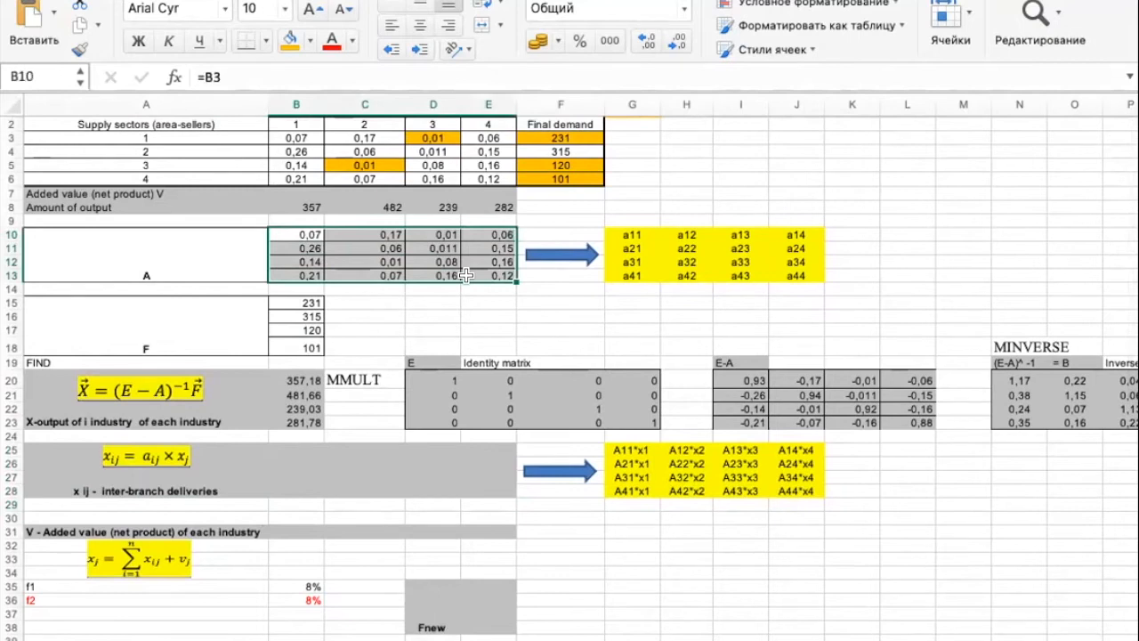
drag(296, 137, 470, 175)
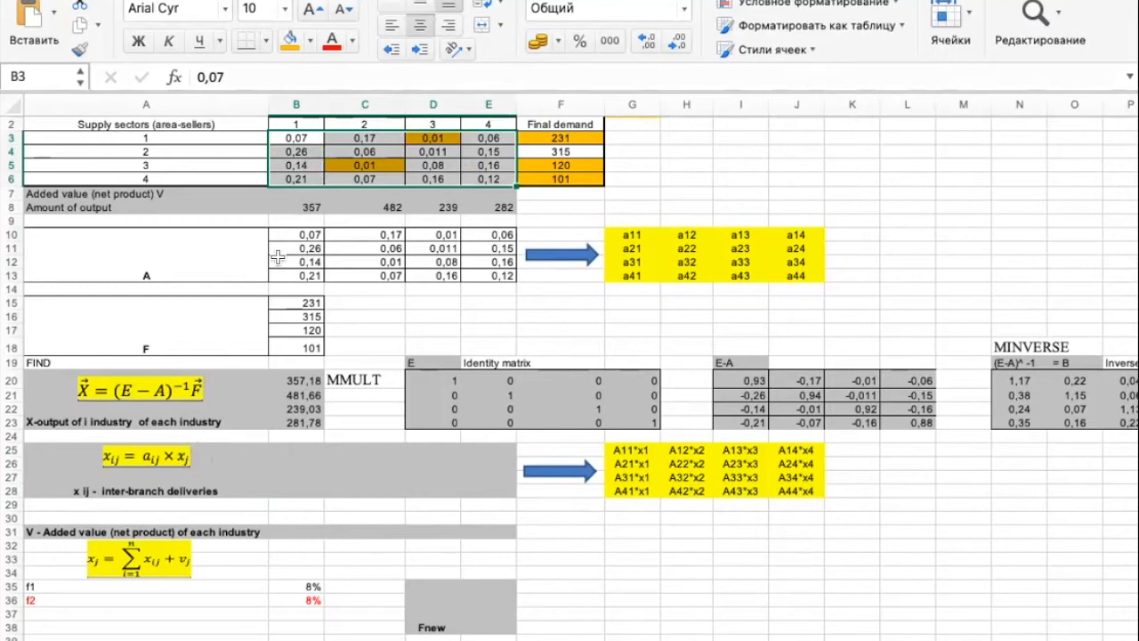
drag(313, 207, 486, 207)
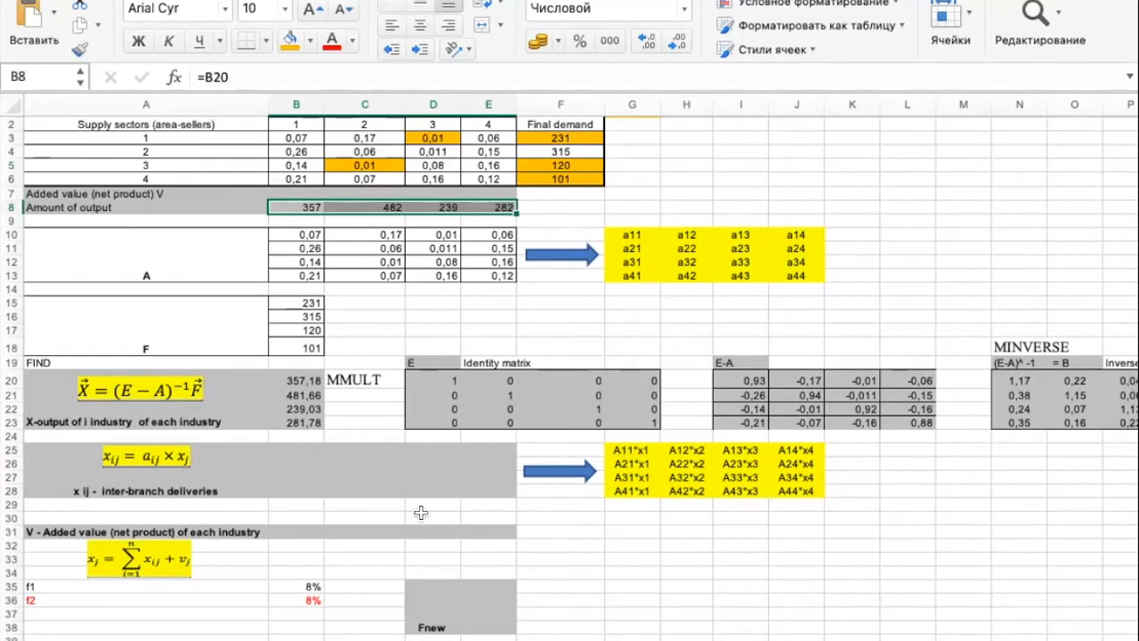
drag(634, 450, 801, 484)
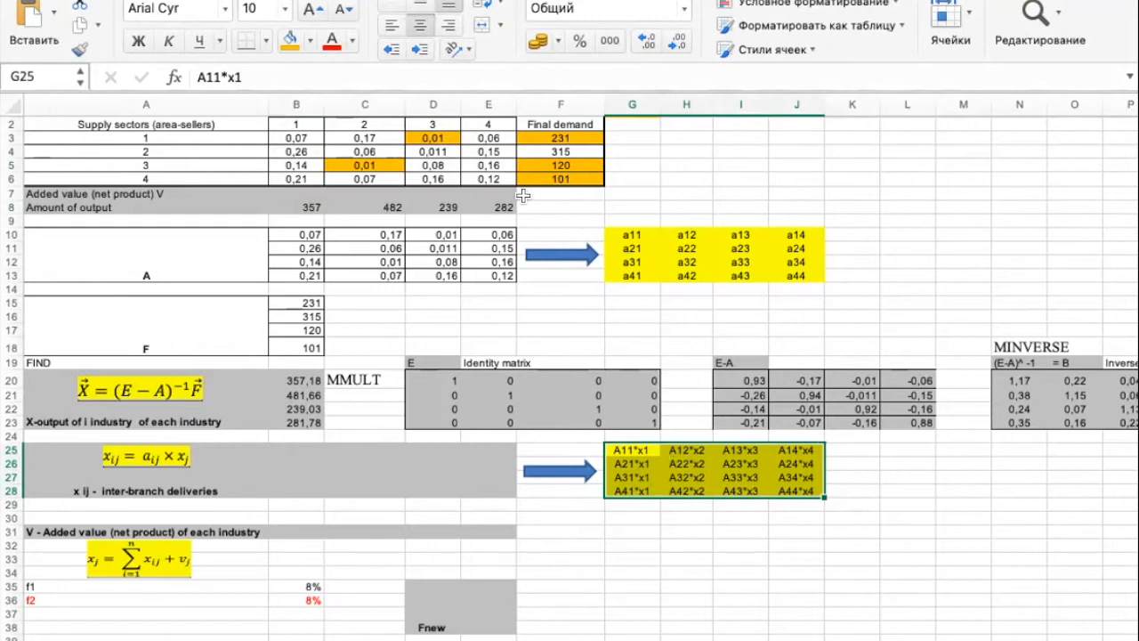
scroll(523, 196, up, 1)
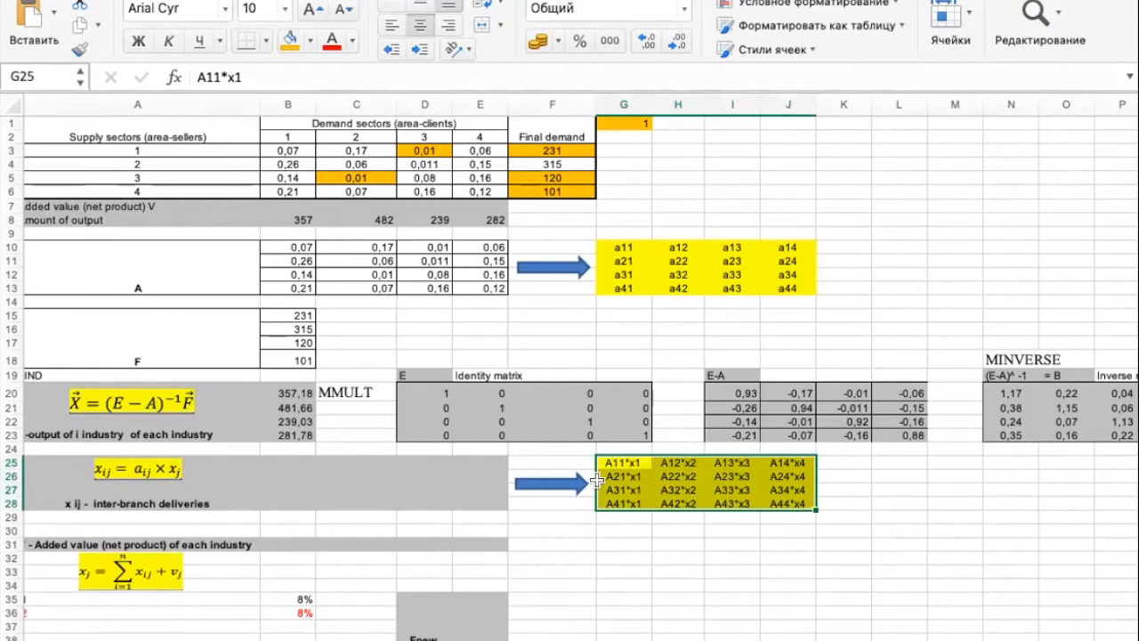
Calculate the delivery from sector 1 to sector 1 in B25 with =B3*B8.
click(294, 460)
drag(295, 461, 464, 500)
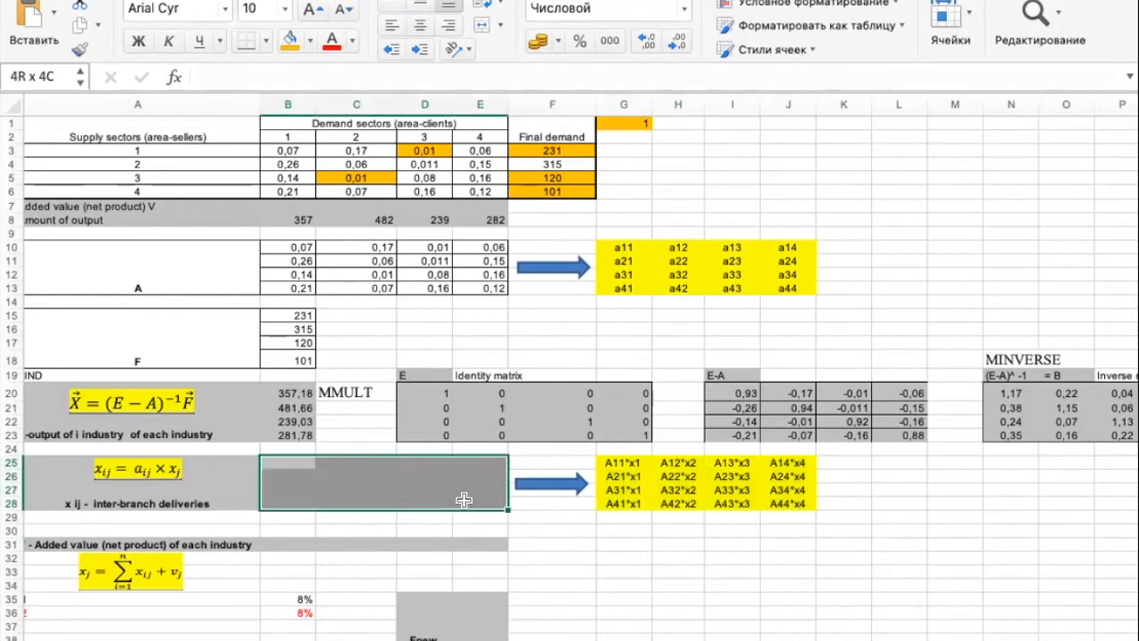
click(294, 463)
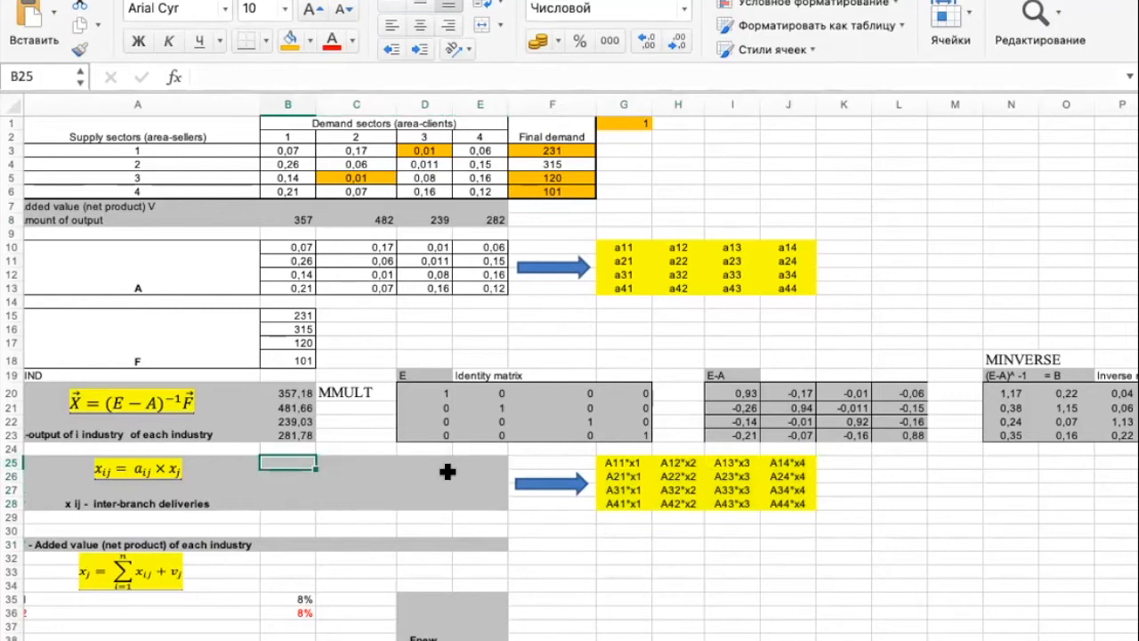
text(=)
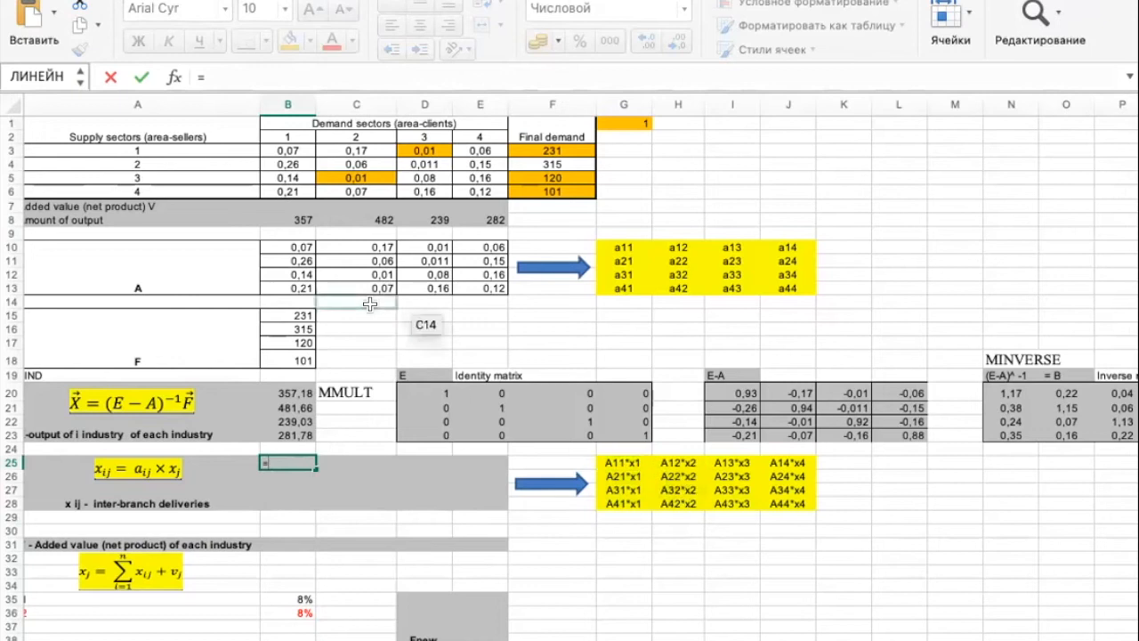
click(290, 152)
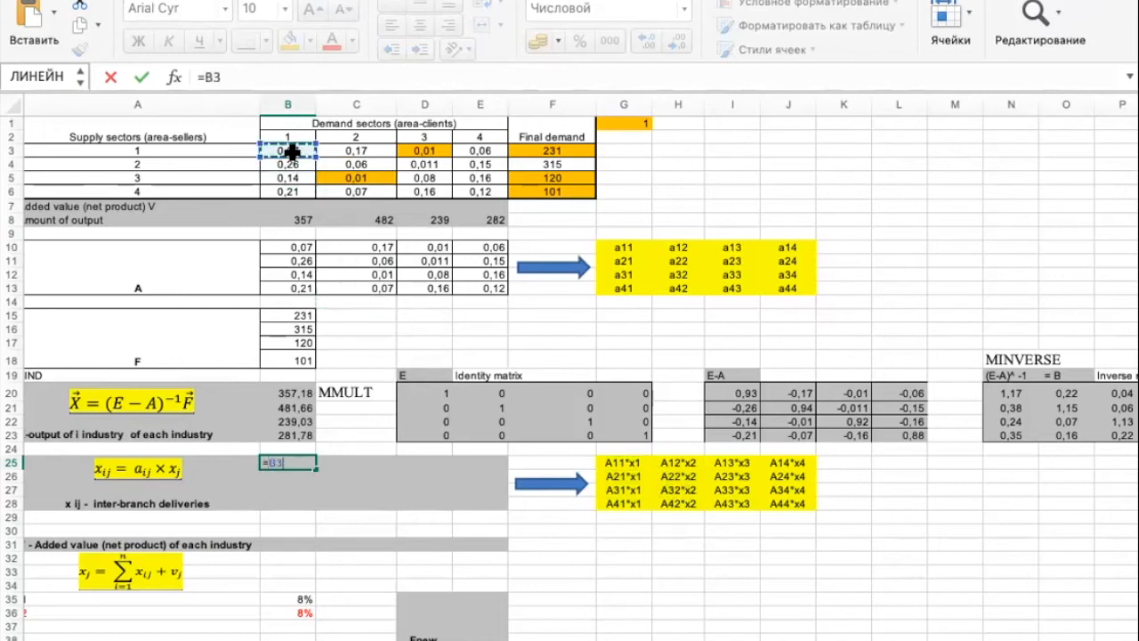
text(*)
click(290, 218)
key(Return)
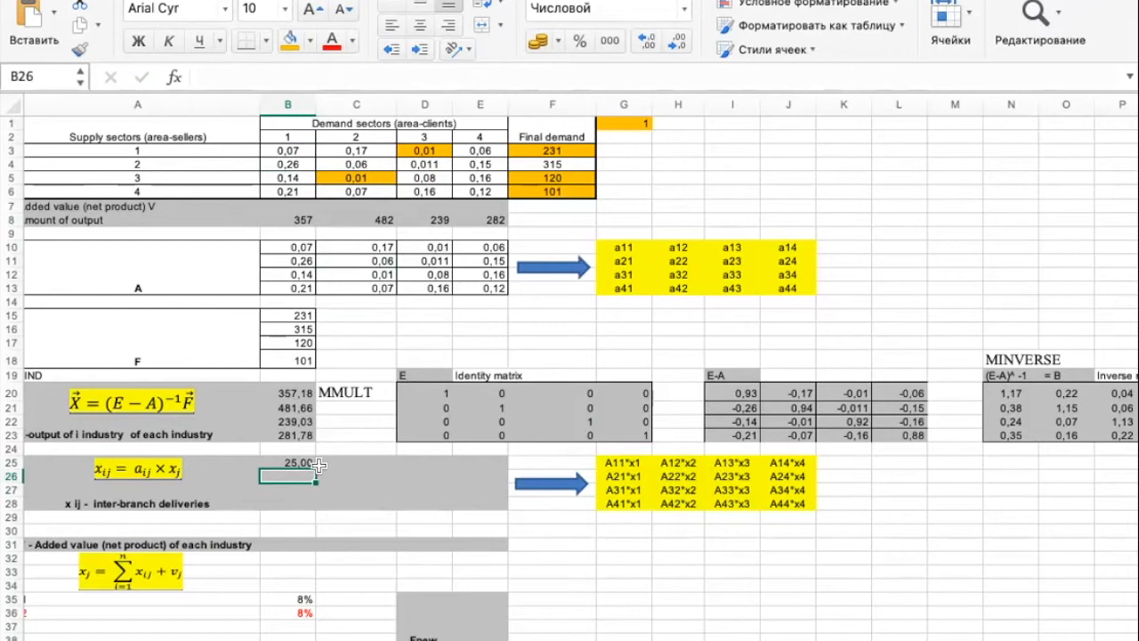
Calculate the delivery from sector 2 to sector 1 in B26 with =B4*B8.
text(=)
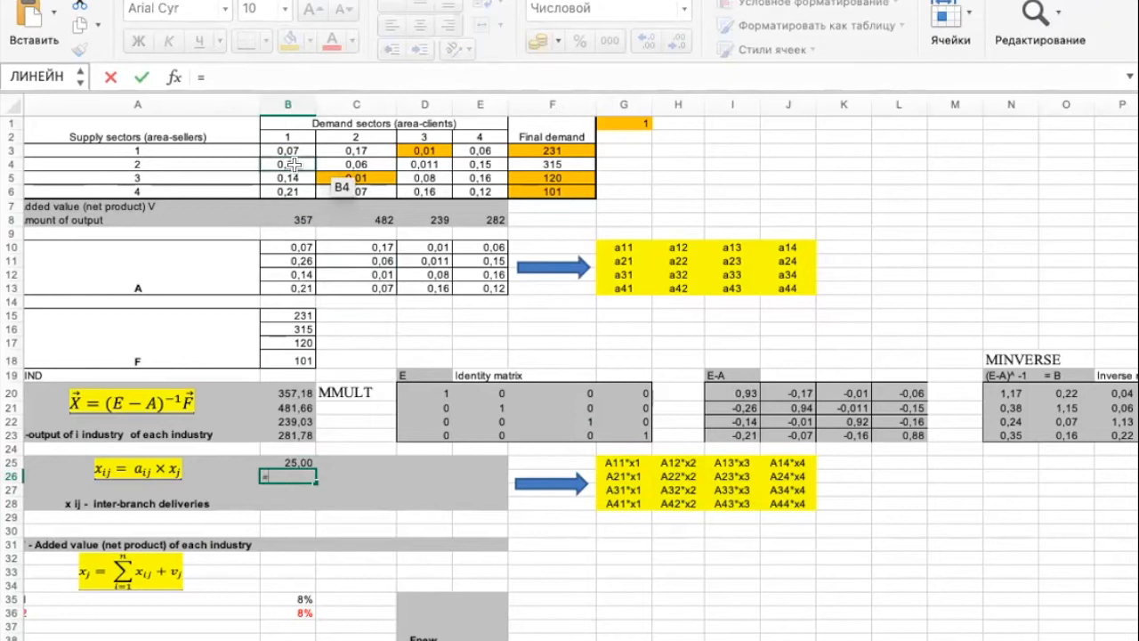
click(294, 164)
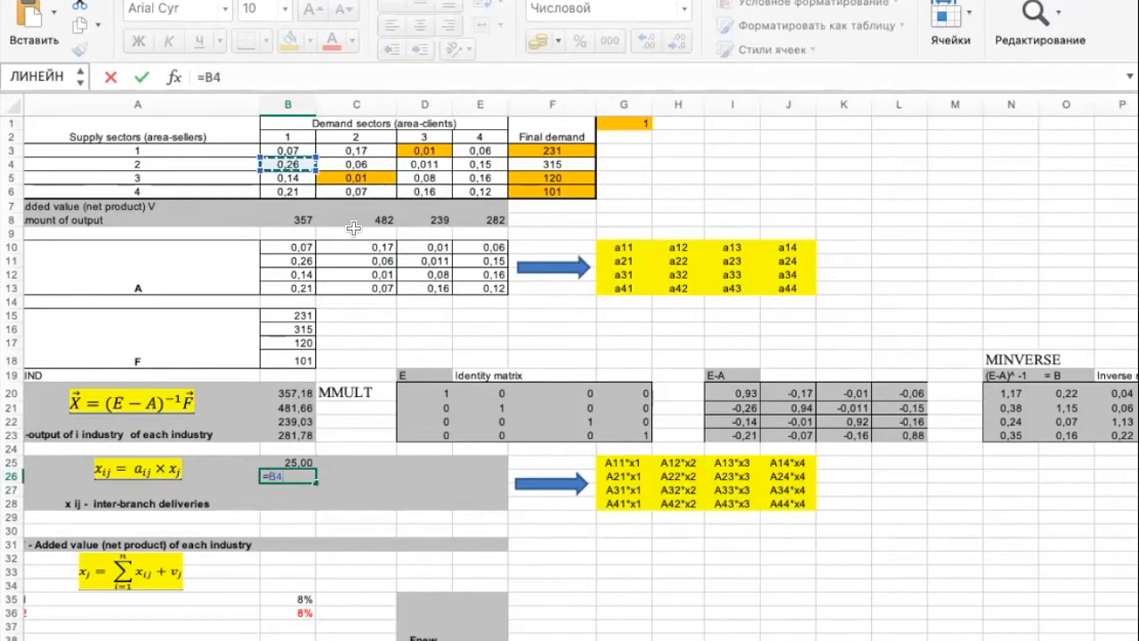
text(*)
click(302, 220)
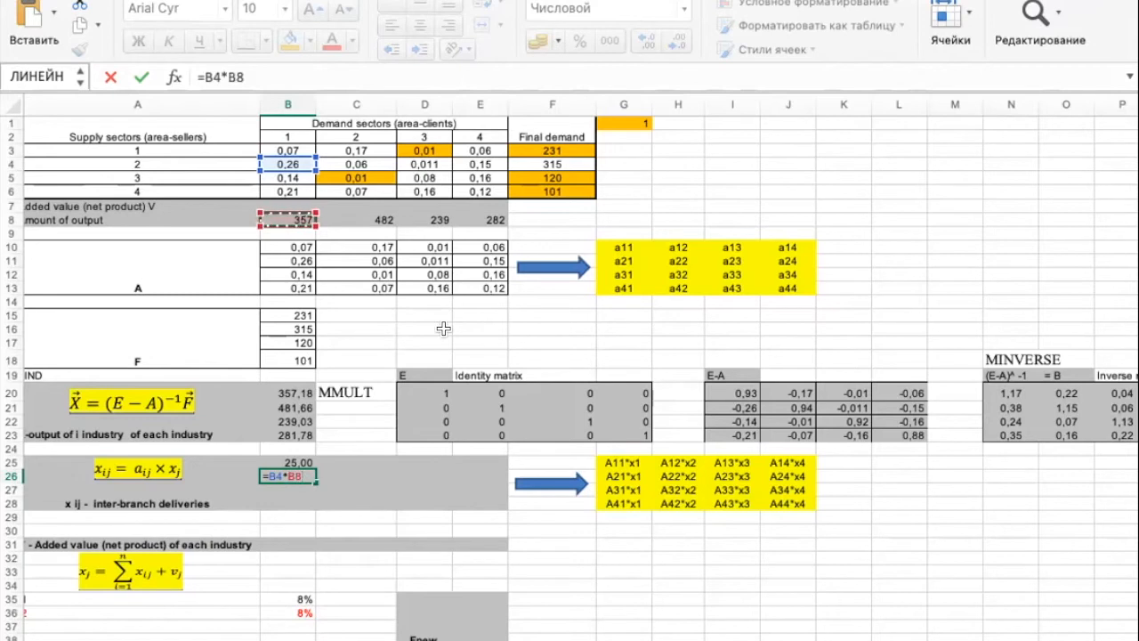
key(Return)
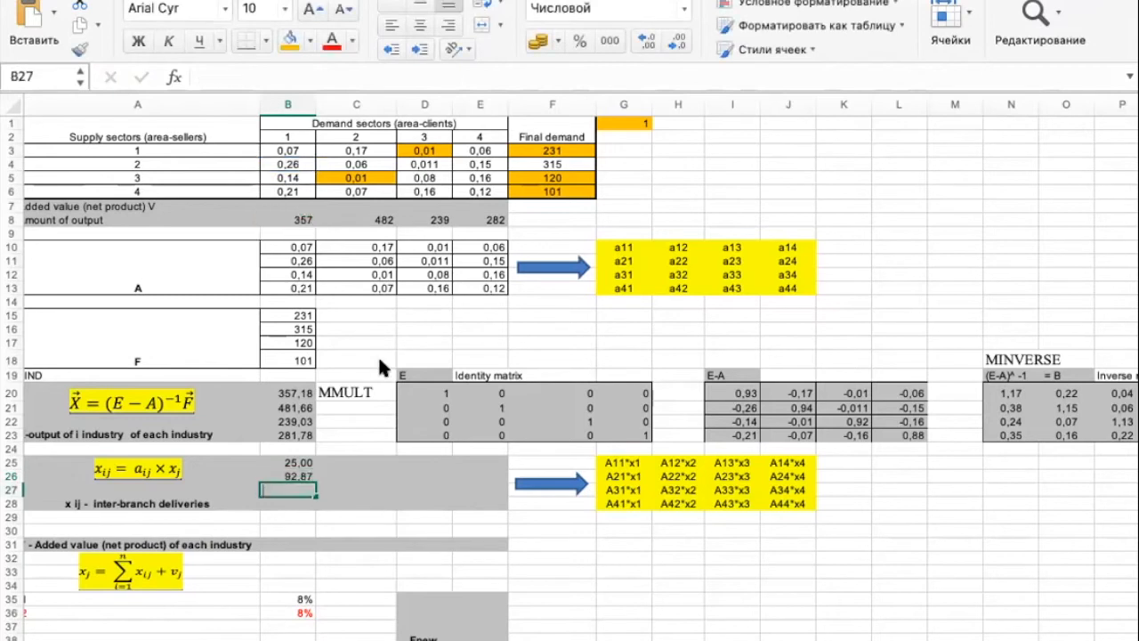
Calculate the delivery from sector 3 to sector 1 in B27 with =B5*B8.
text(=)
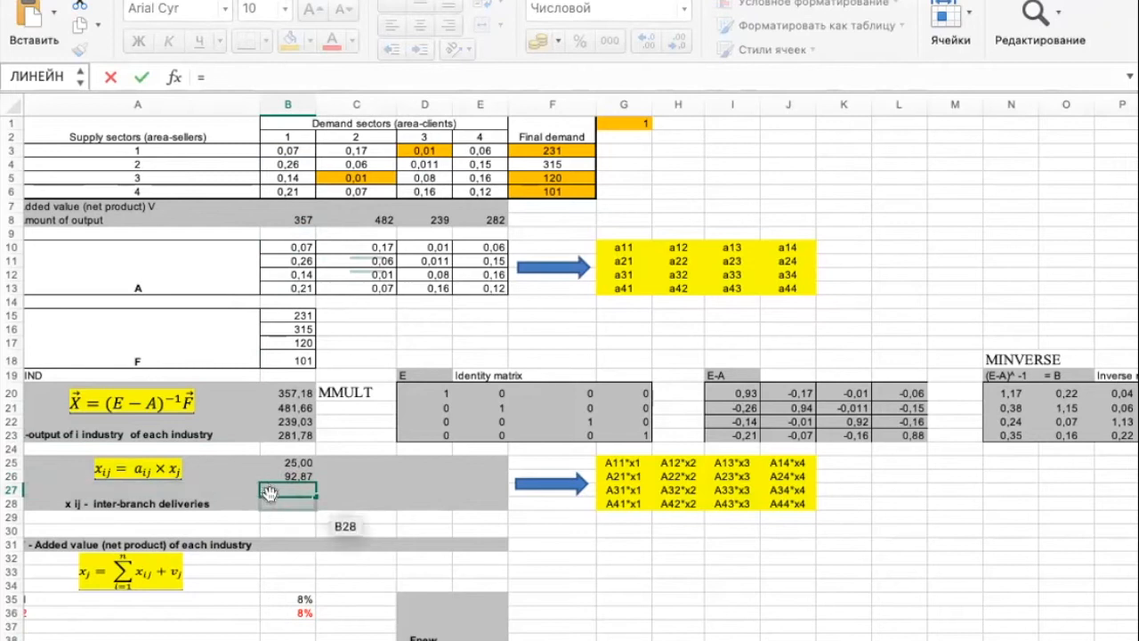
click(305, 176)
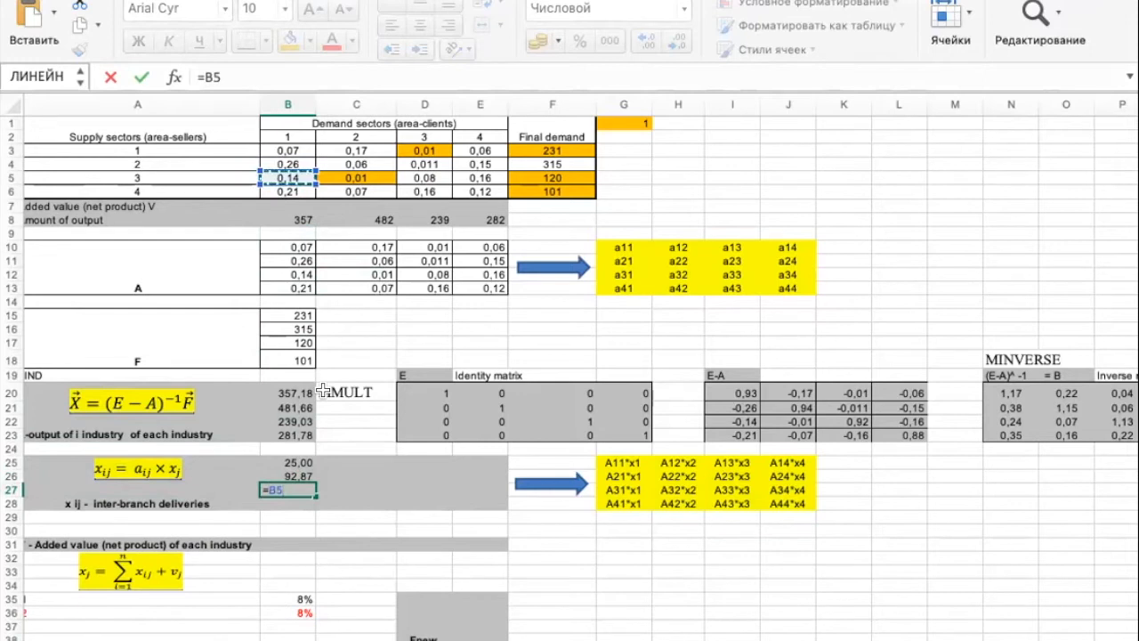
text(*)
click(292, 218)
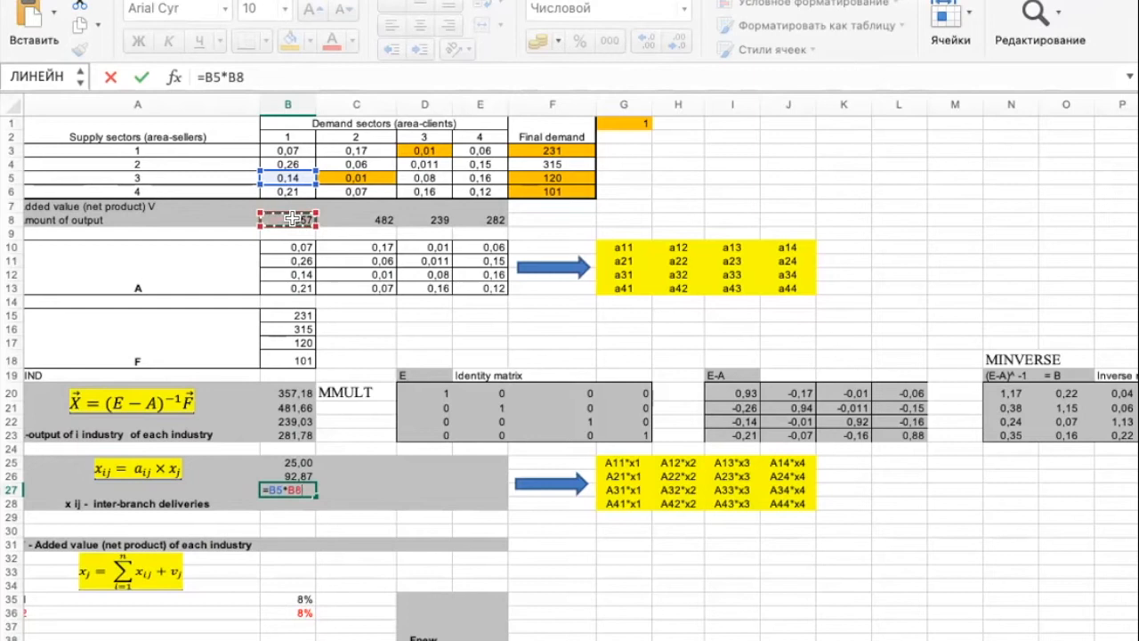
key(Return)
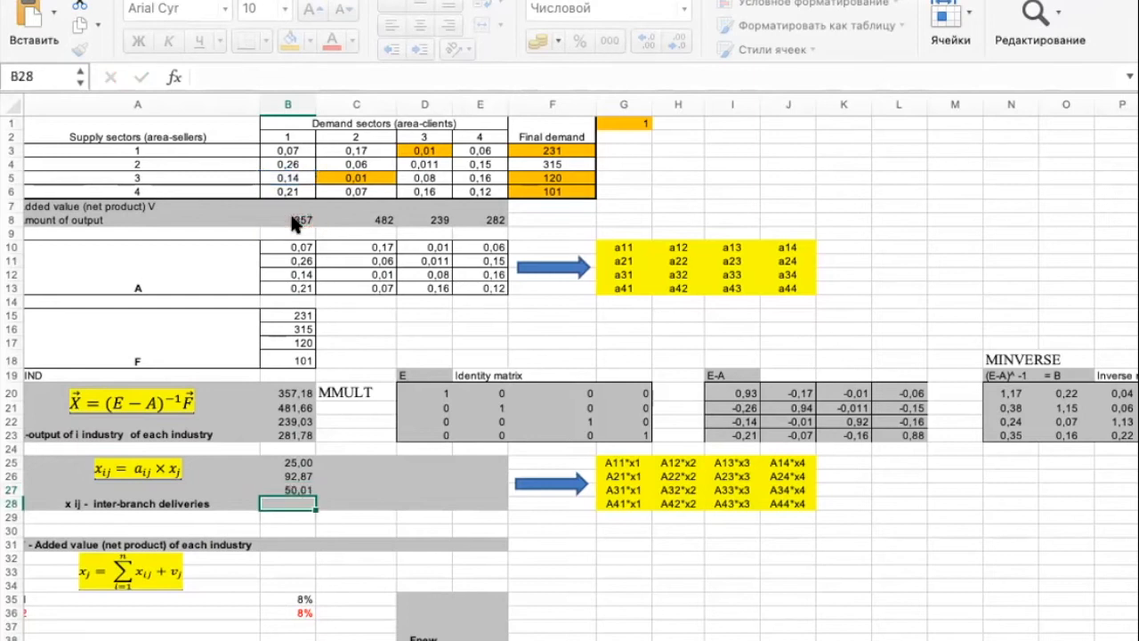
Calculate the delivery from sector 4 to sector 1 in B28 with =B6*B8.
text(=)
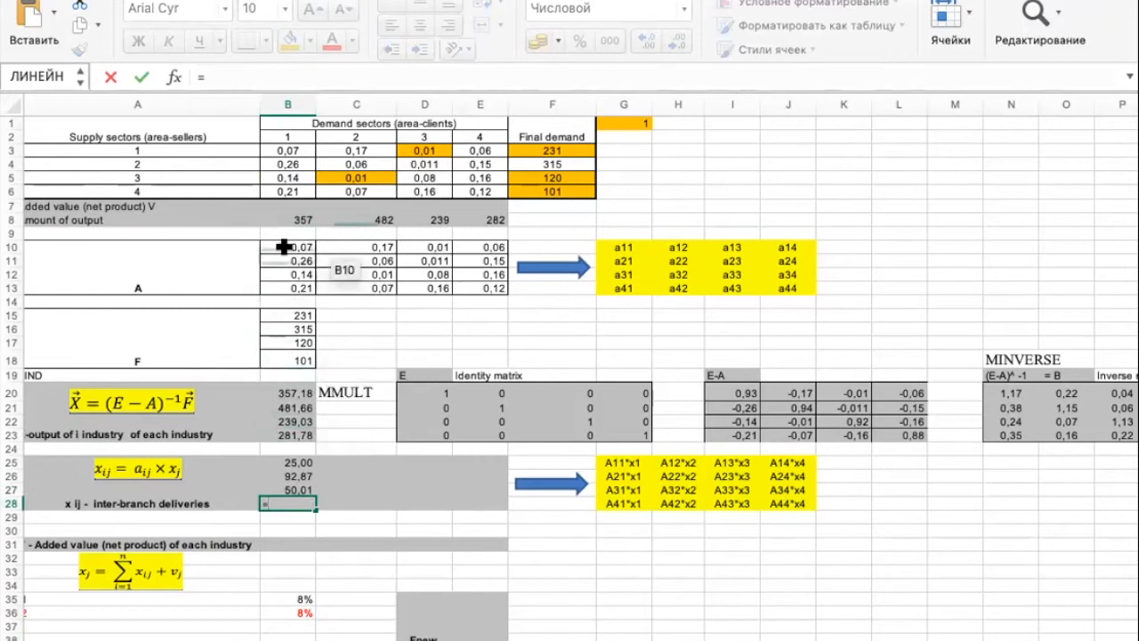
click(287, 189)
text(*)
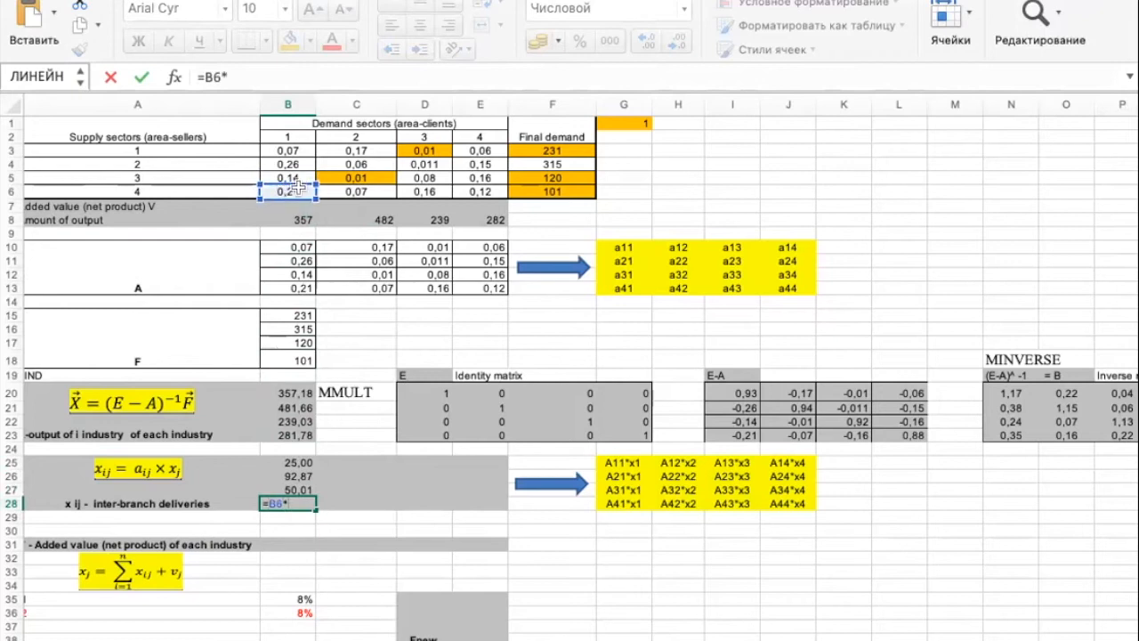
text(*)
click(294, 219)
key(Return)
click(596, 256)
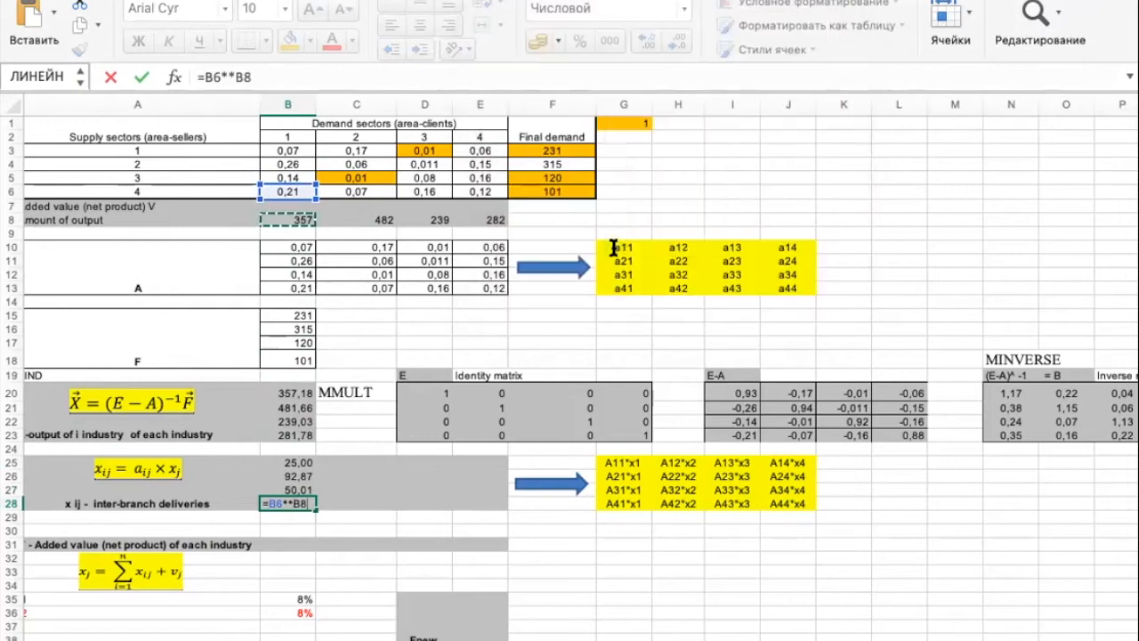
click(622, 343)
key(Return)
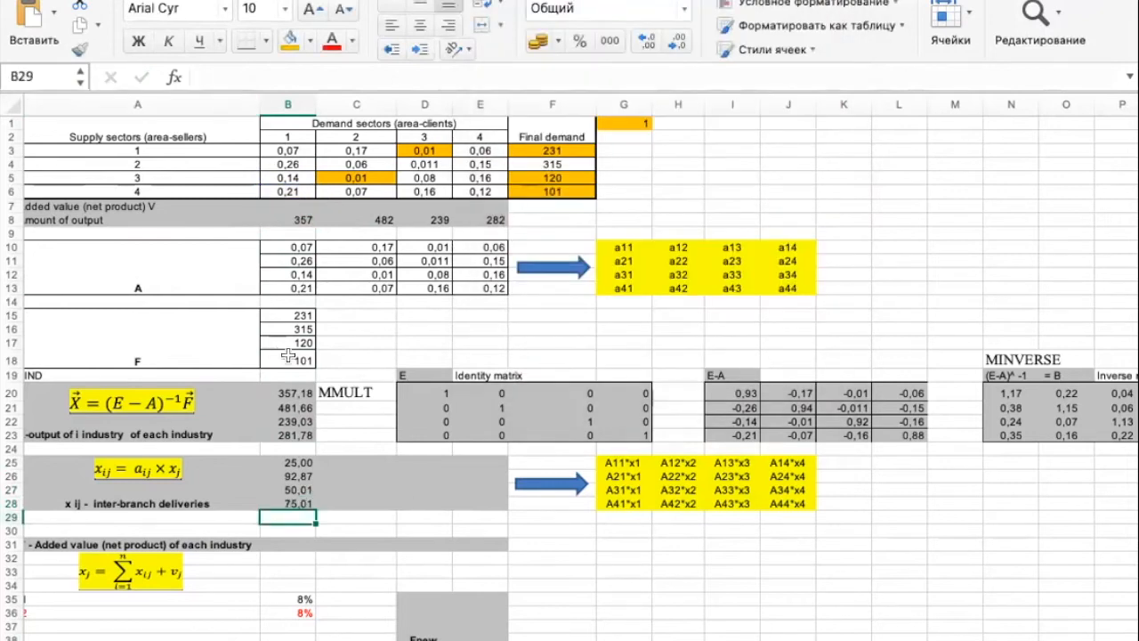
Enter the formula =C3*C8 in C25 for the delivery from sector 1 to sector 2.
click(352, 457)
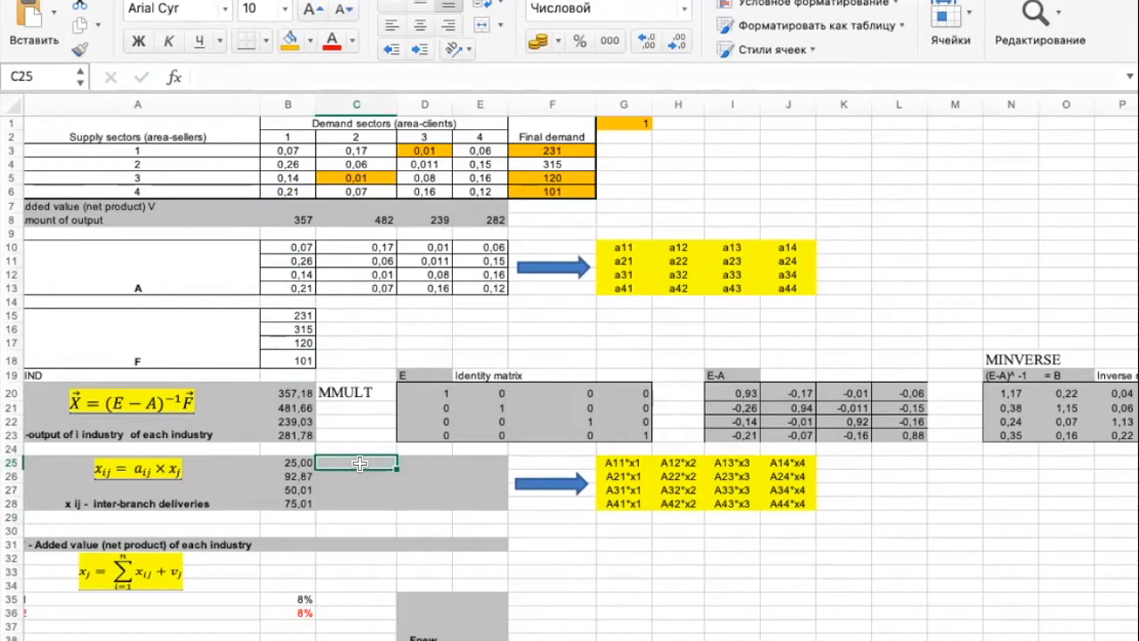
click(366, 135)
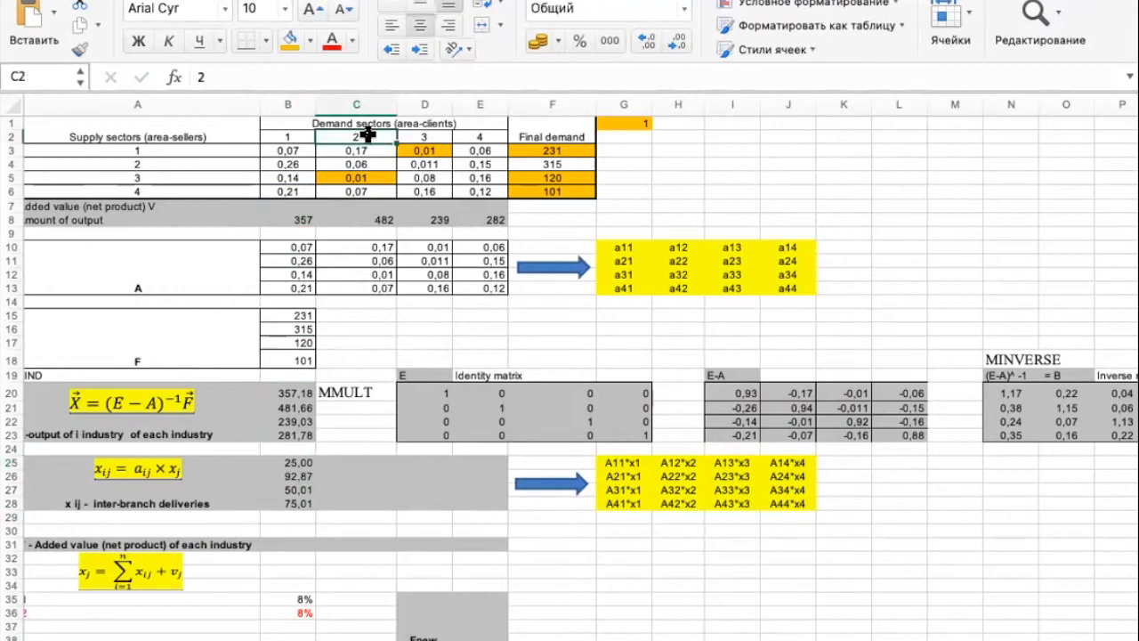
click(349, 464)
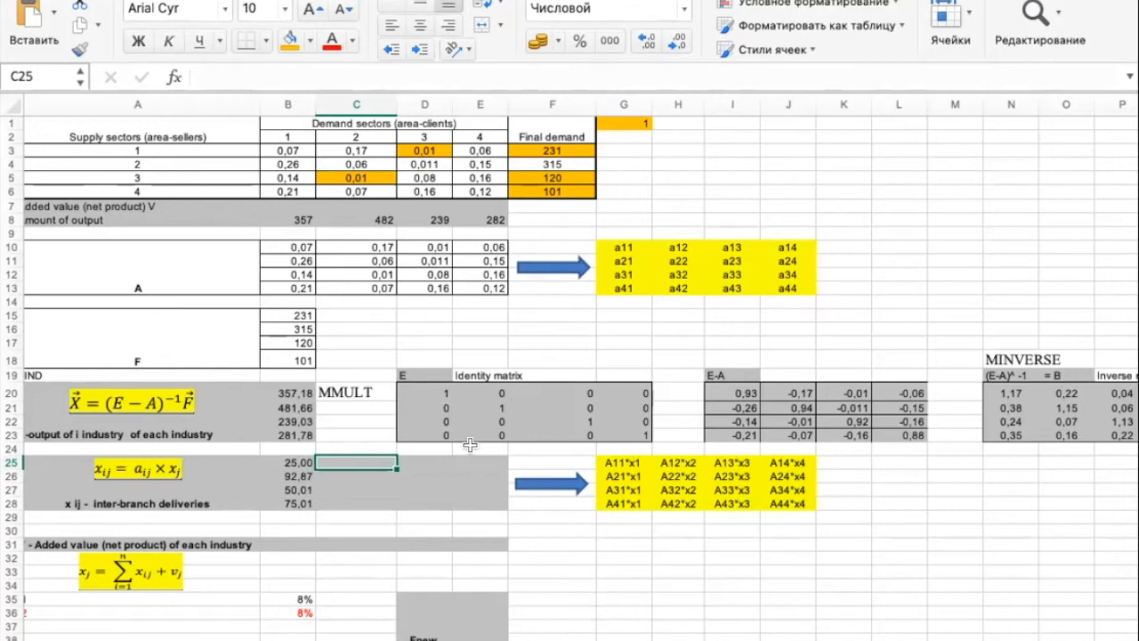
text(=)
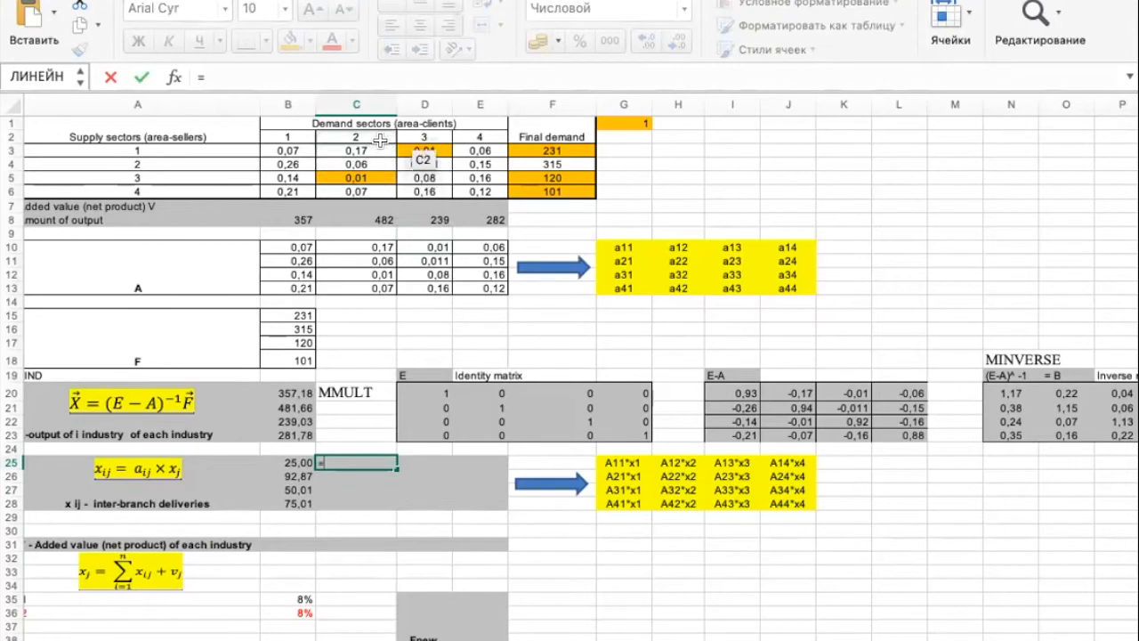
click(380, 147)
text(*)
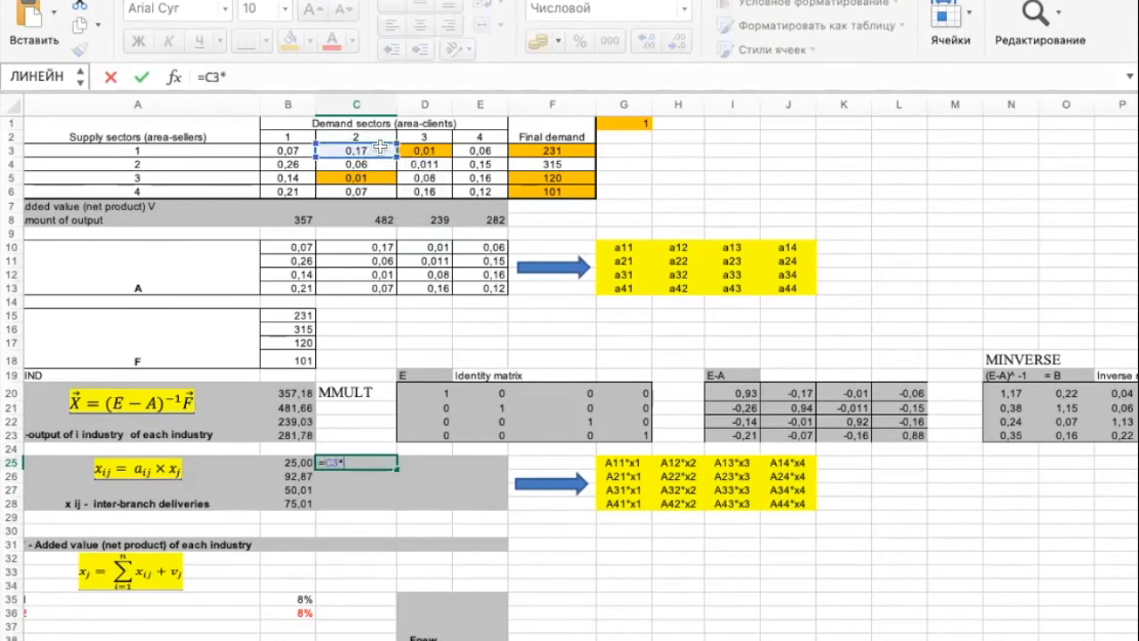
click(366, 209)
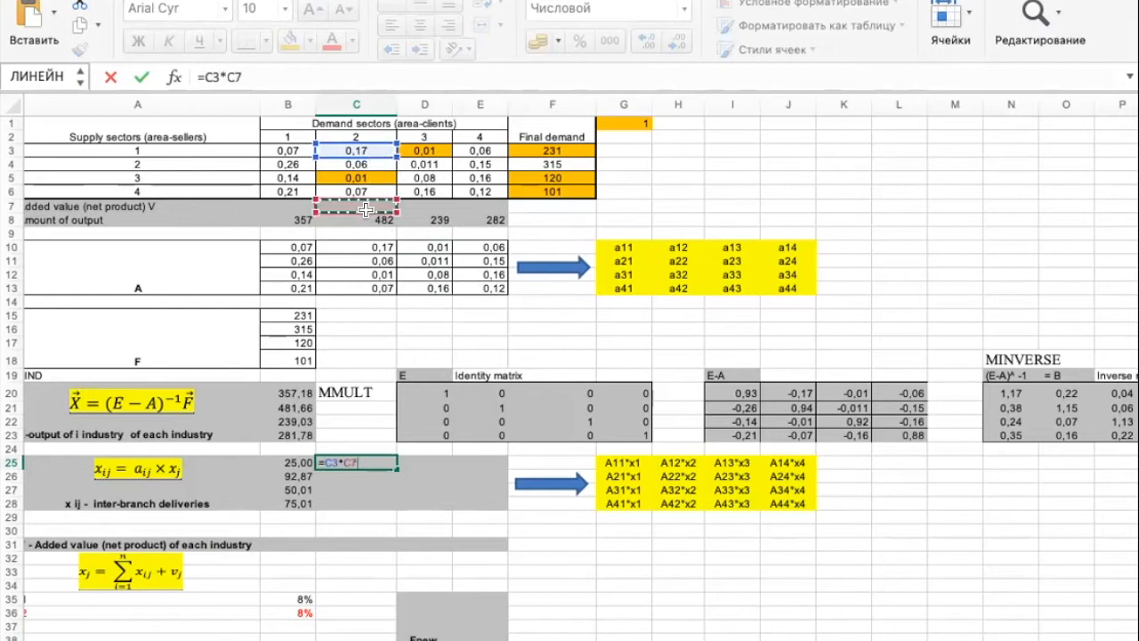
click(357, 218)
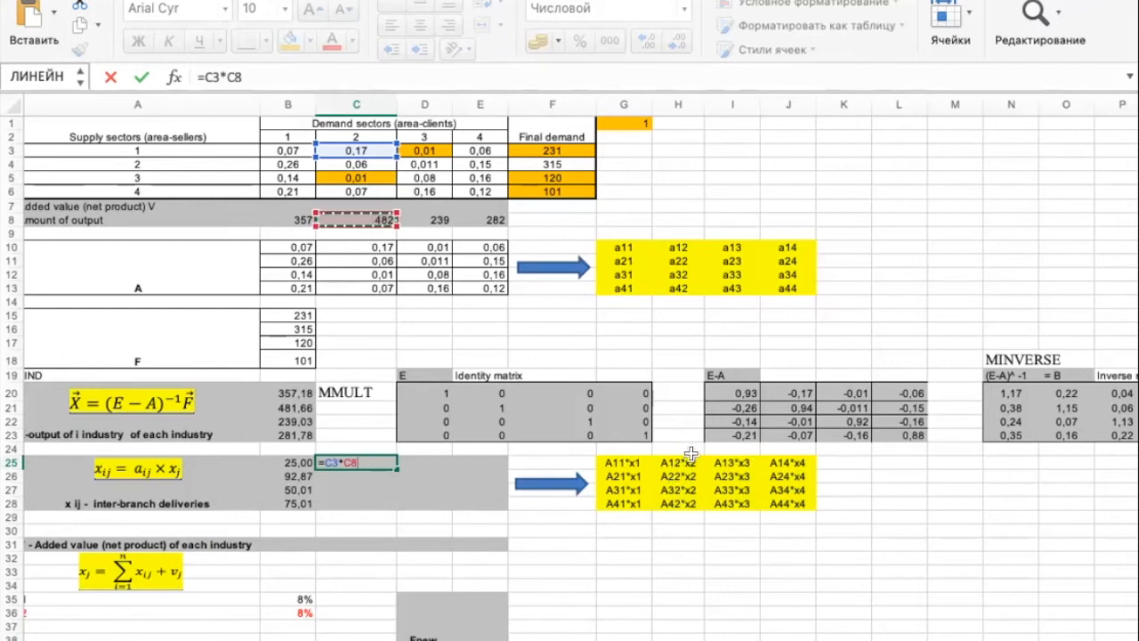
Make the output reference in C25 absolute as $C$8 and fill the formula down to C28.
click(230, 71)
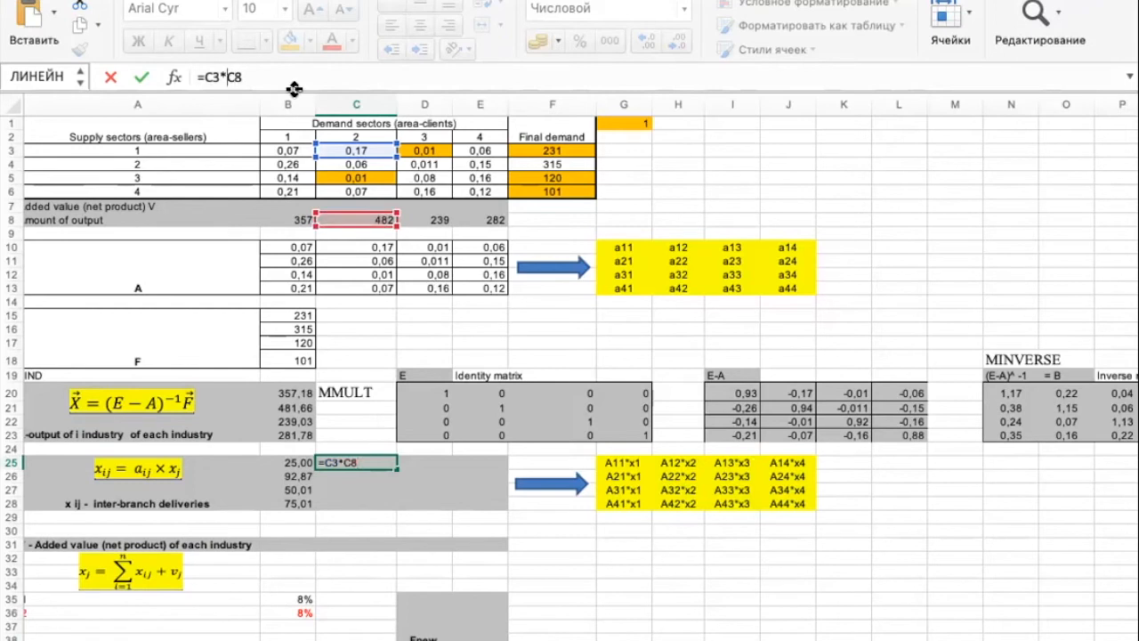
text($C$)
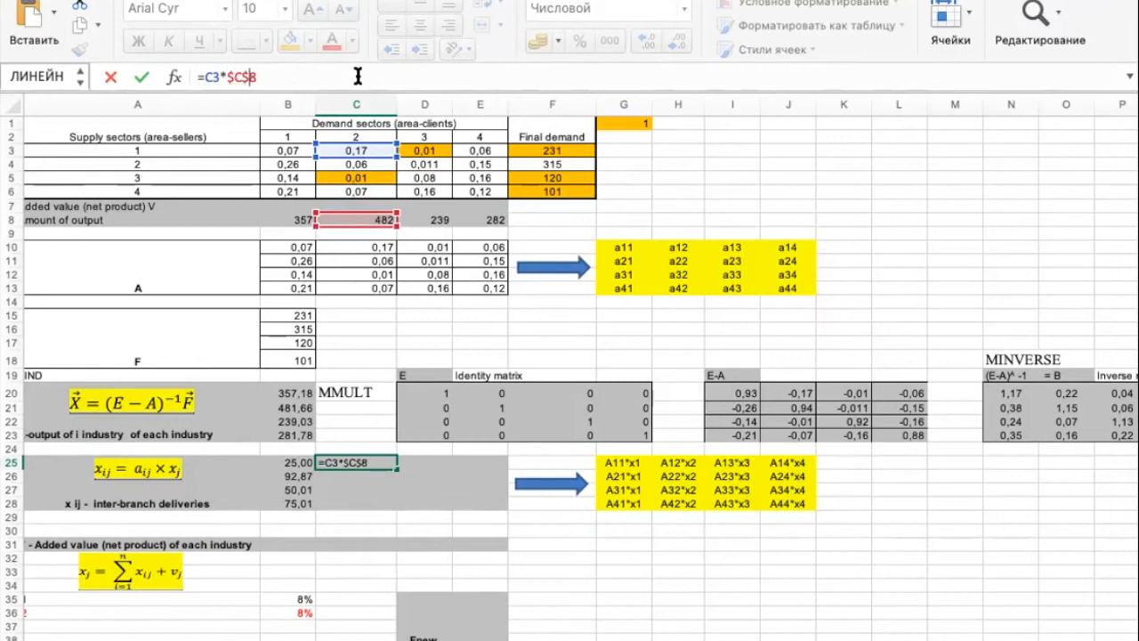
key(Return)
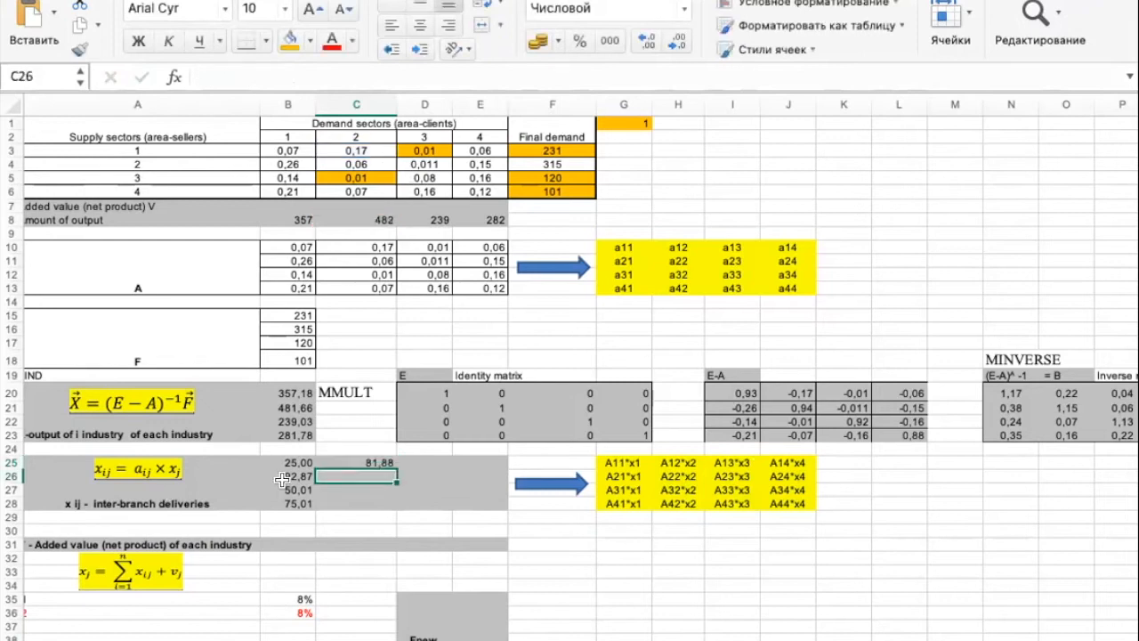
click(394, 457)
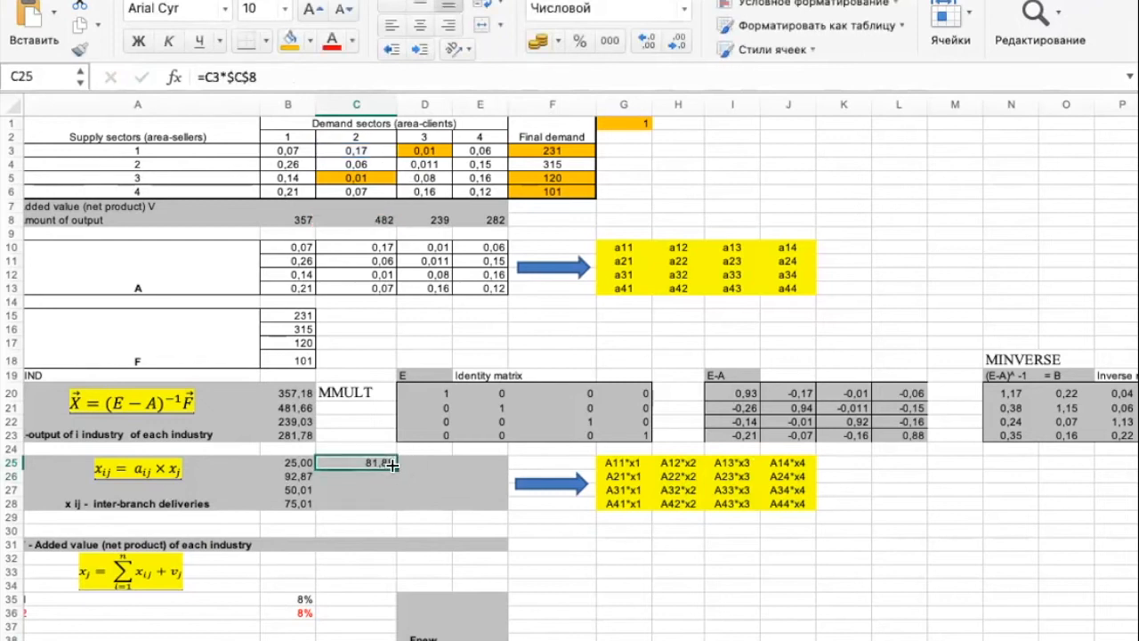
drag(392, 463, 389, 503)
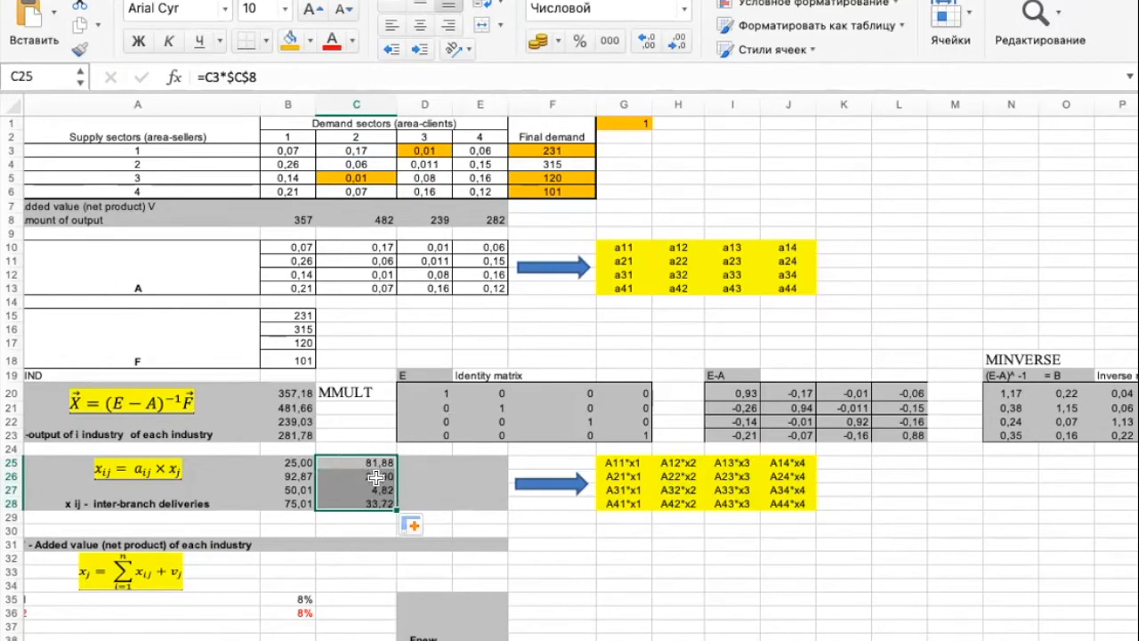
Enter the formula =D3*D8 in D25 for the delivery from sector 1 to sector 3.
click(436, 461)
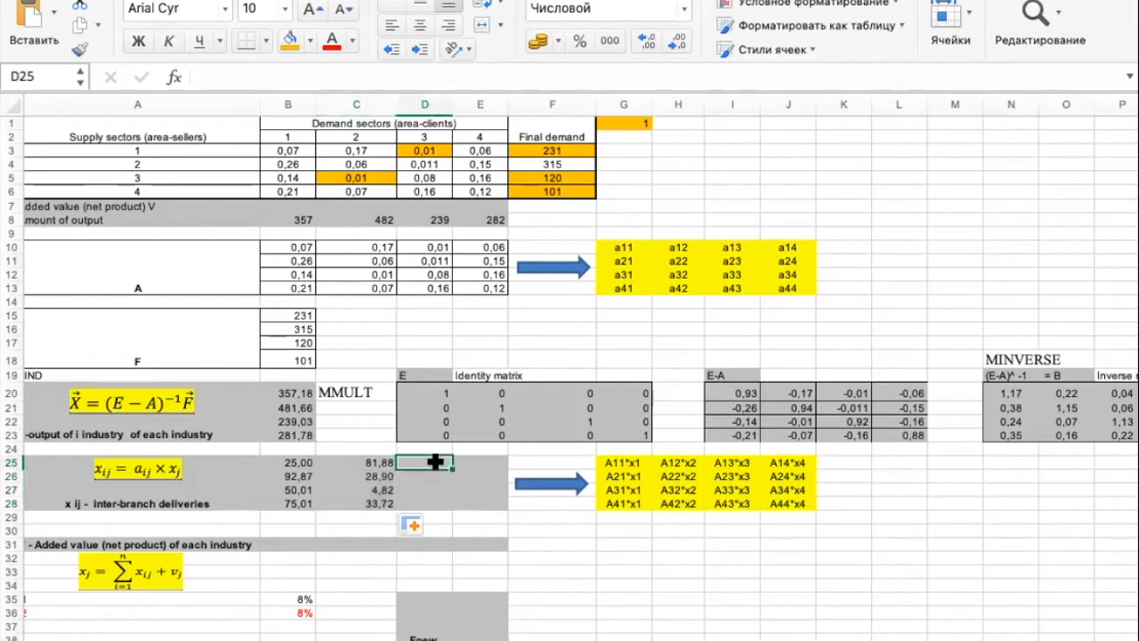
text(=)
click(424, 150)
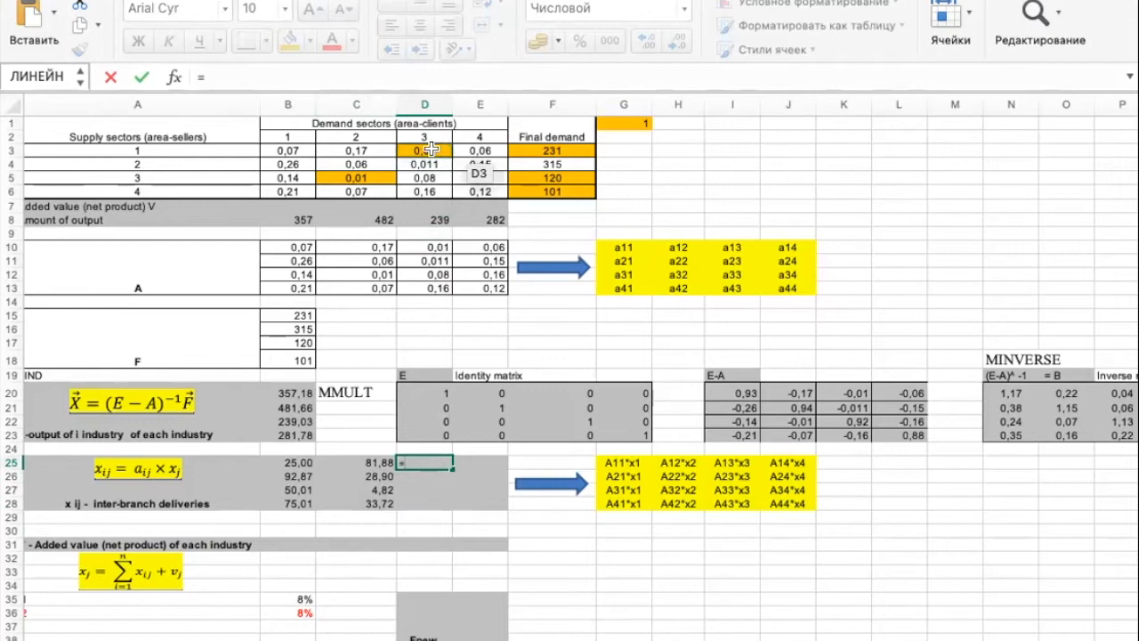
text(*)
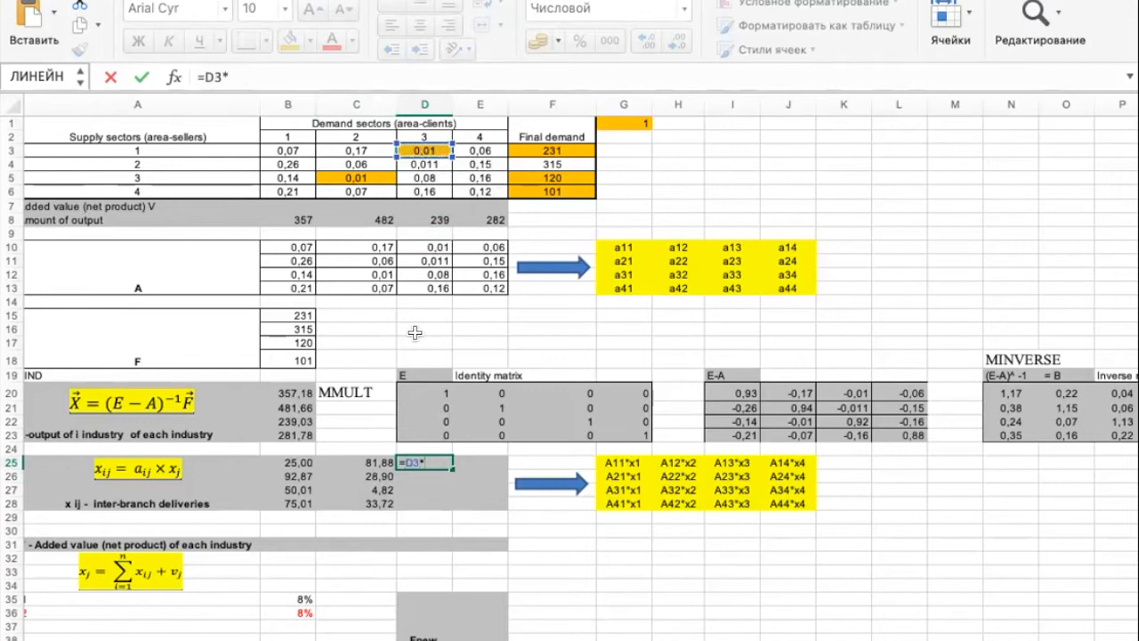
click(440, 222)
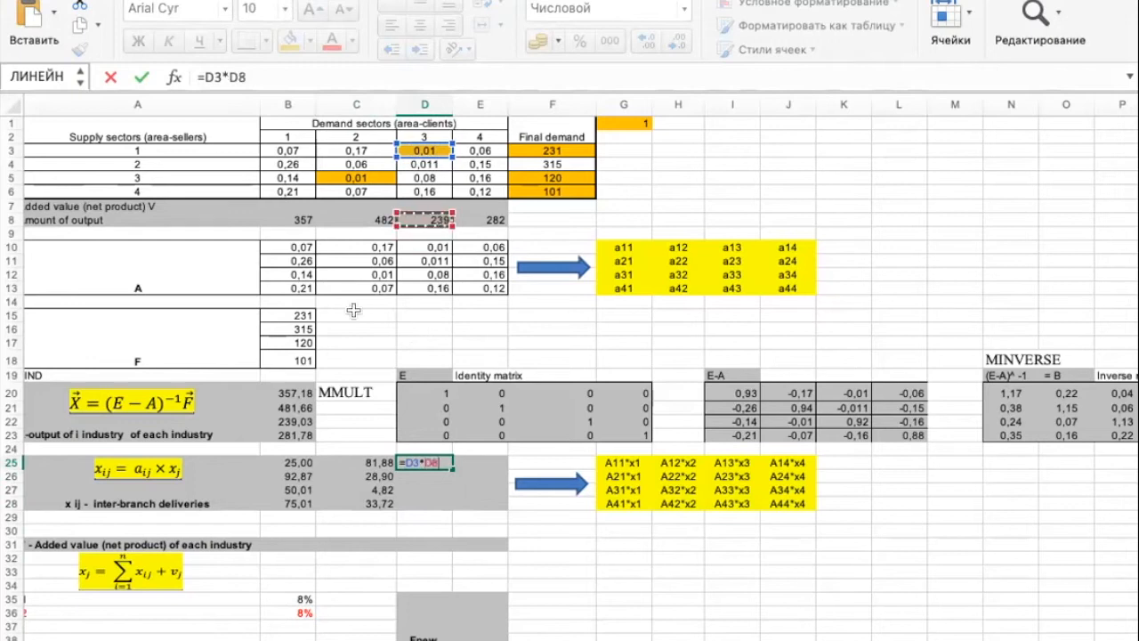
Make the output reference in D25 absolute as $D$8 and fill the formula down to D28.
click(227, 77)
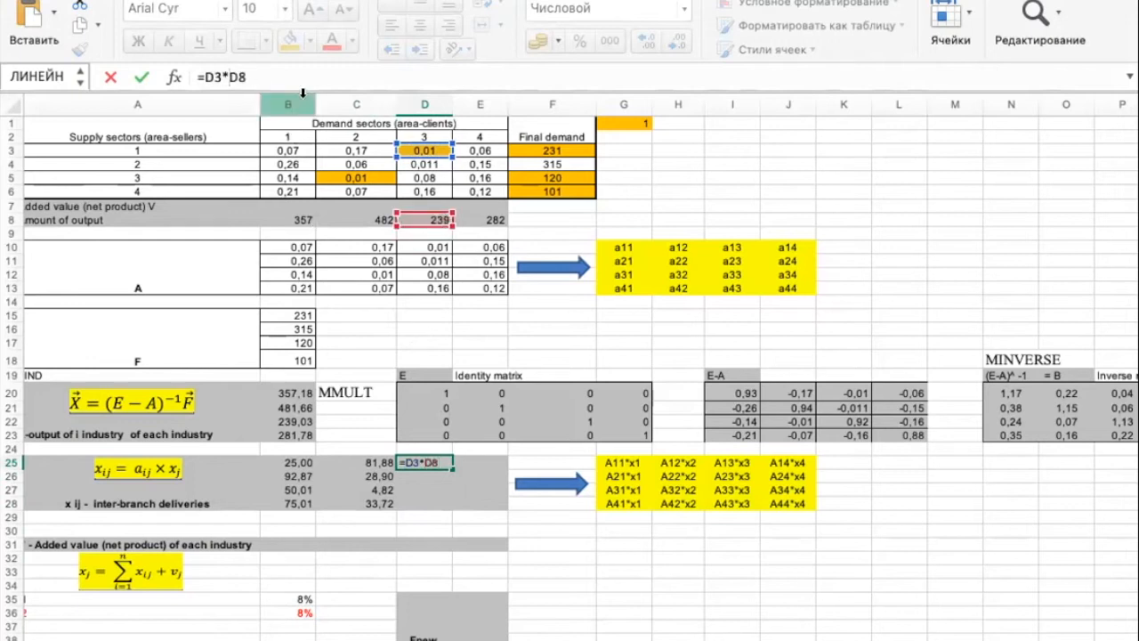
text($)
key(Right)
text($)
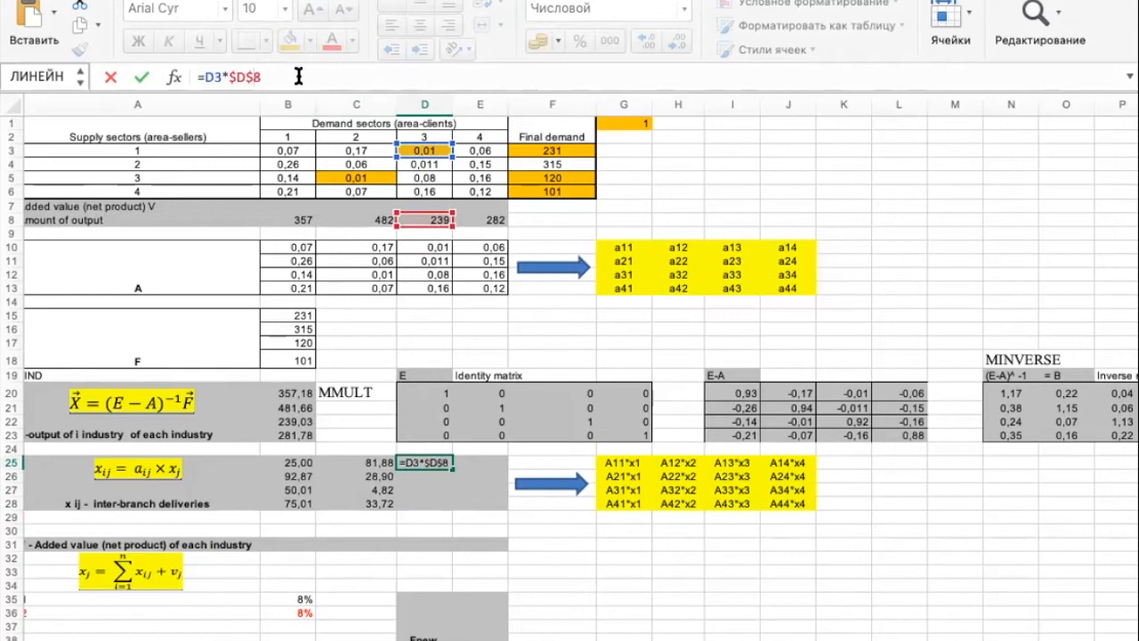
key(Return)
click(446, 456)
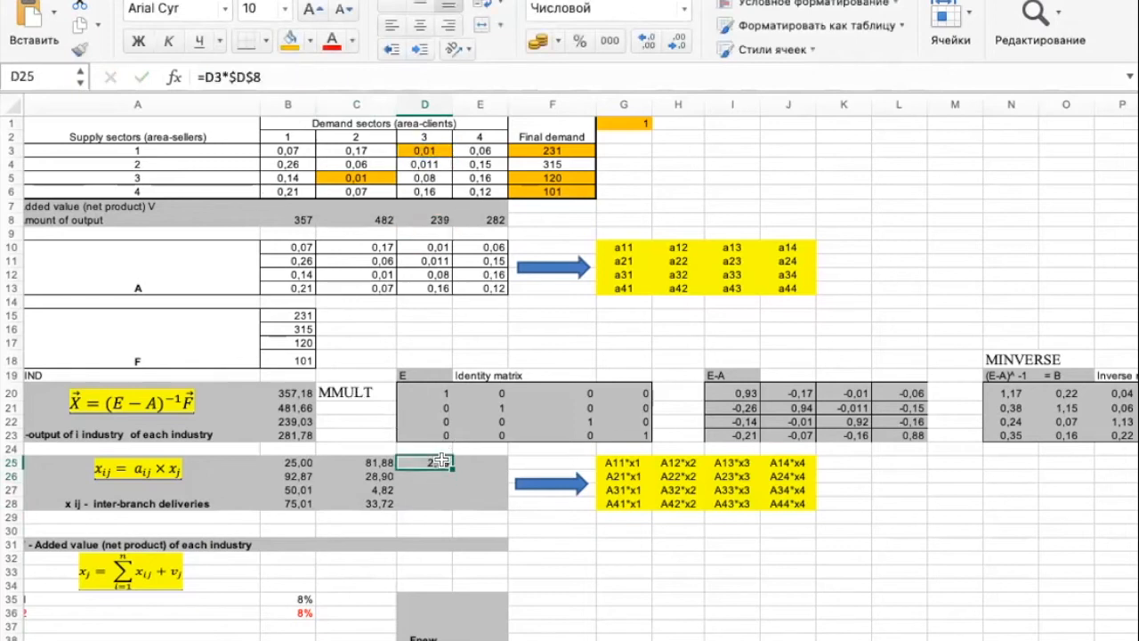
drag(451, 469, 445, 501)
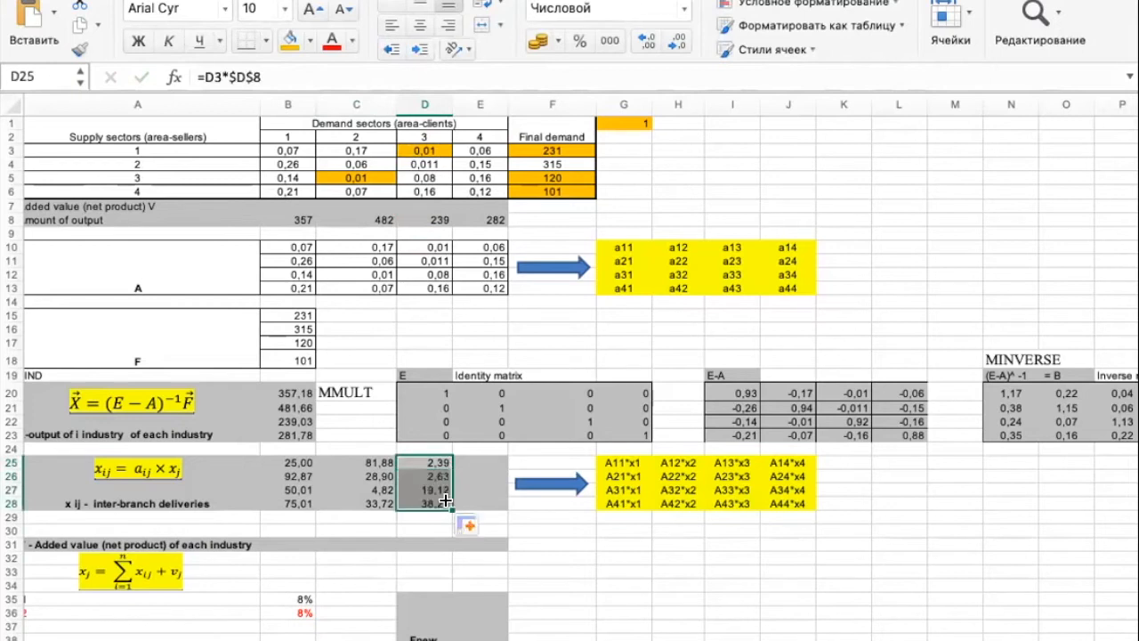
Enter the formula =E3*E8 in E25 for the delivery from sector 1 to sector 4.
click(479, 460)
text(=)
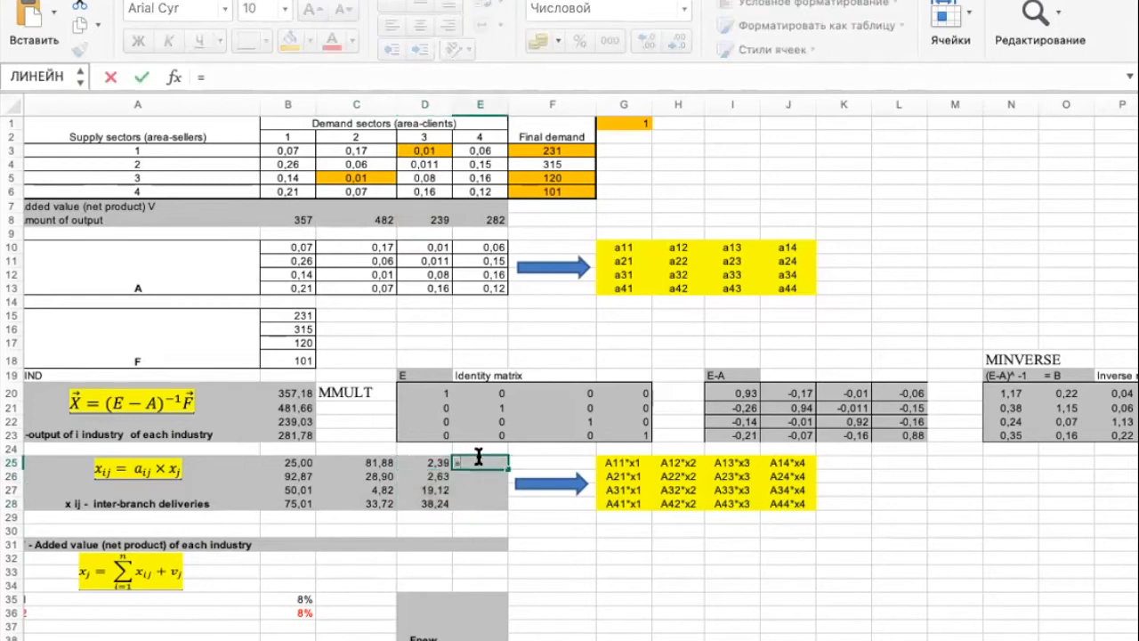
click(484, 151)
text(*)
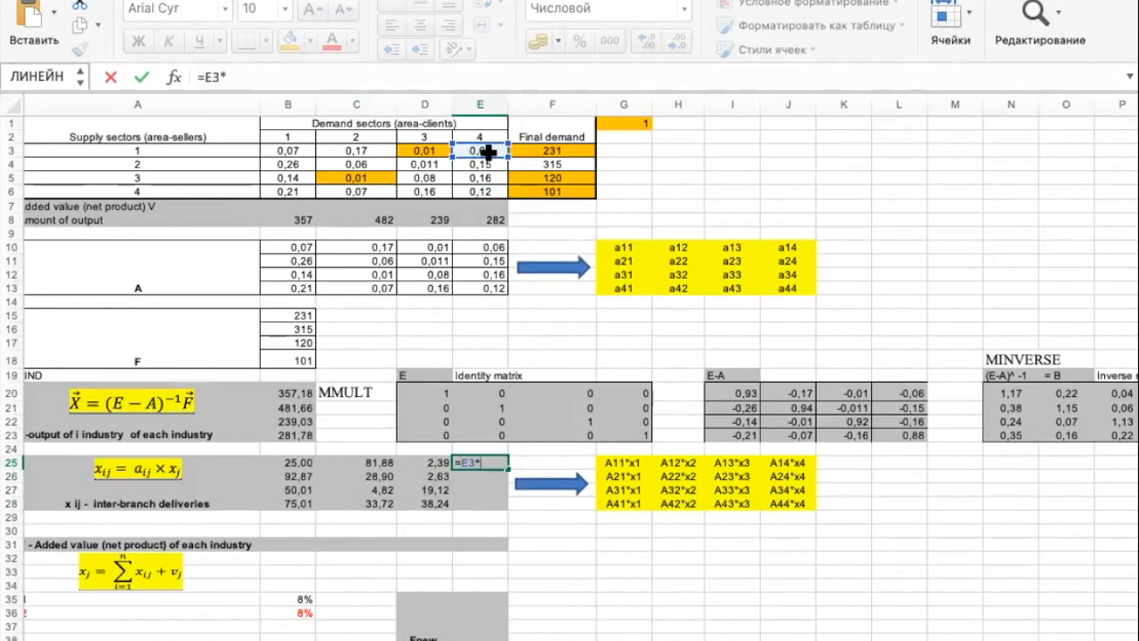
click(488, 219)
Make the output reference in E25 absolute as $E$8 and fill the formula down to E28.
click(225, 77)
text($E8)
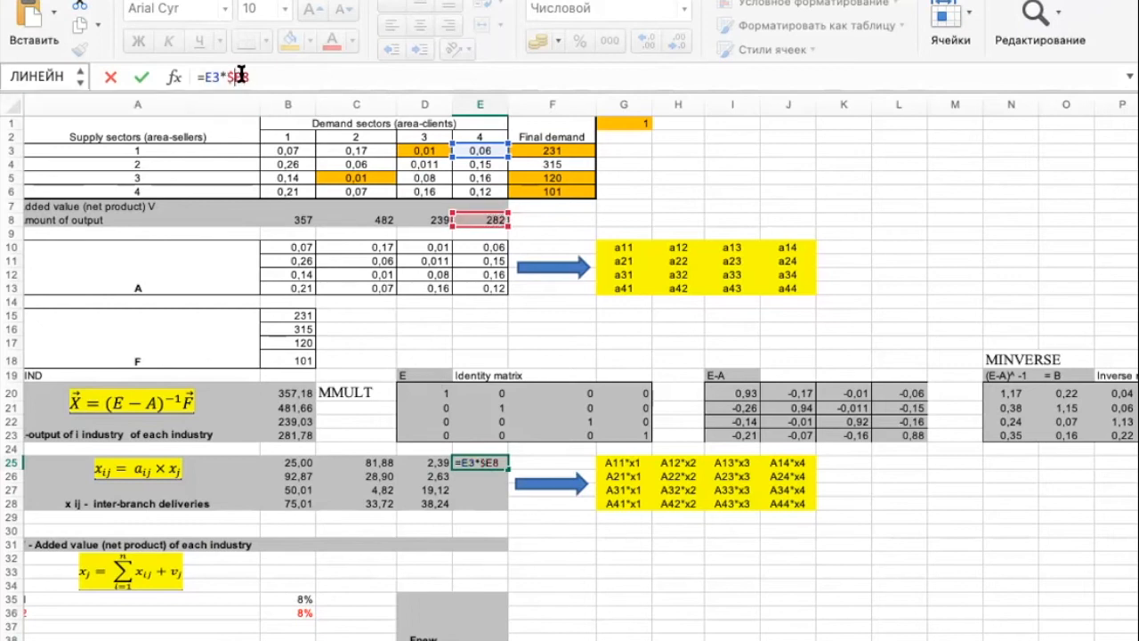
click(241, 77)
text($)
key(Return)
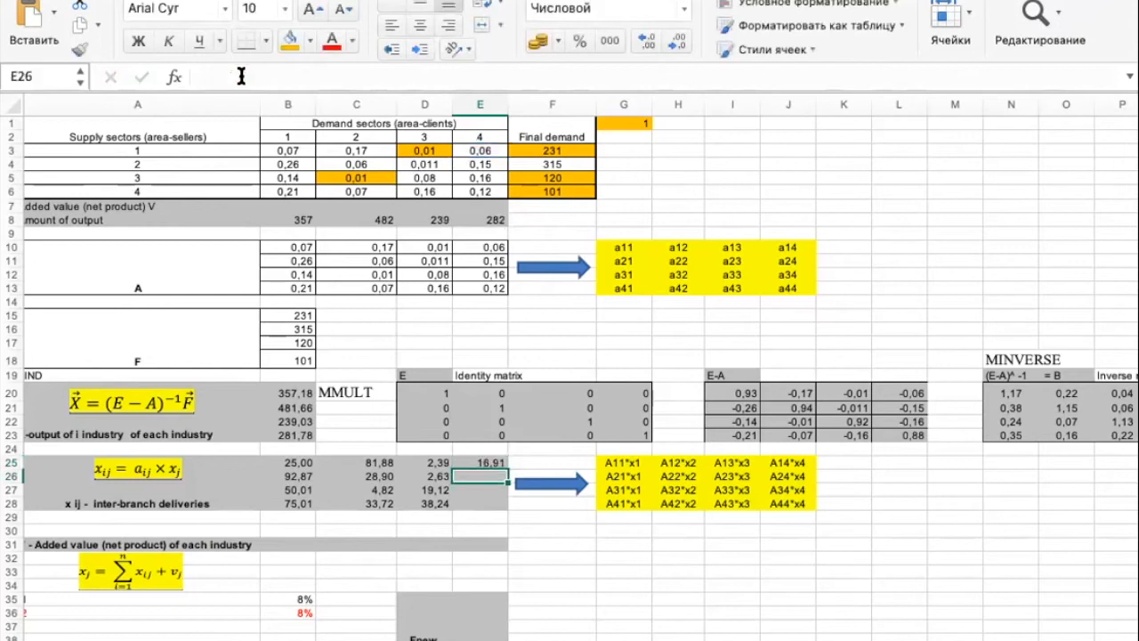
click(498, 462)
drag(506, 469, 503, 503)
Center the values of the inter-branch deliveries matrix in B25:E28.
drag(304, 457, 475, 498)
click(419, 31)
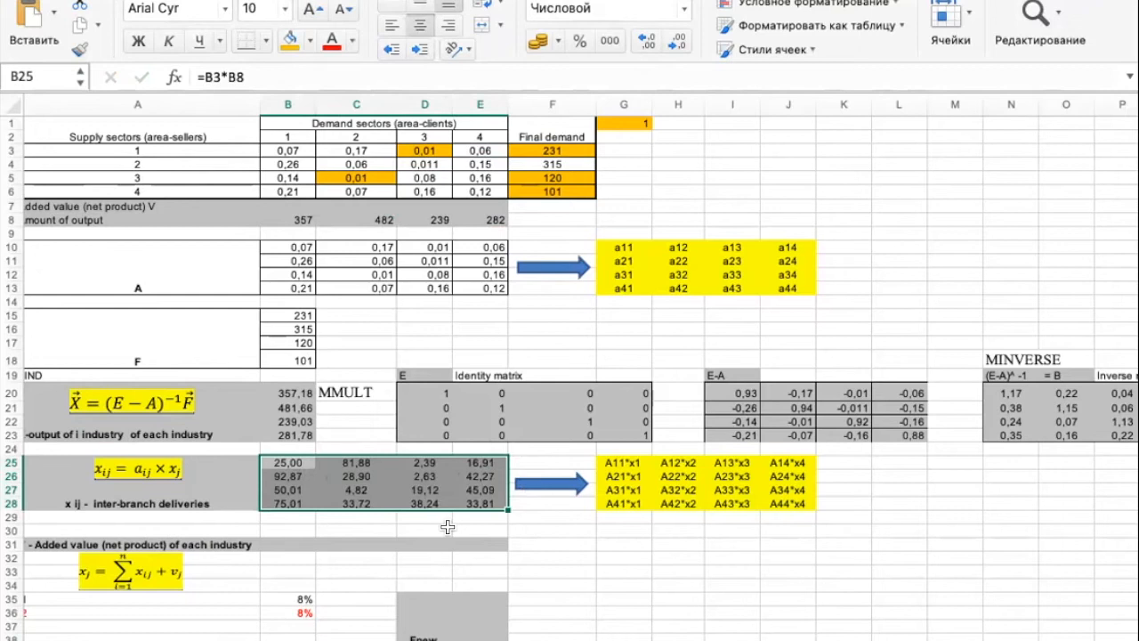
click(495, 488)
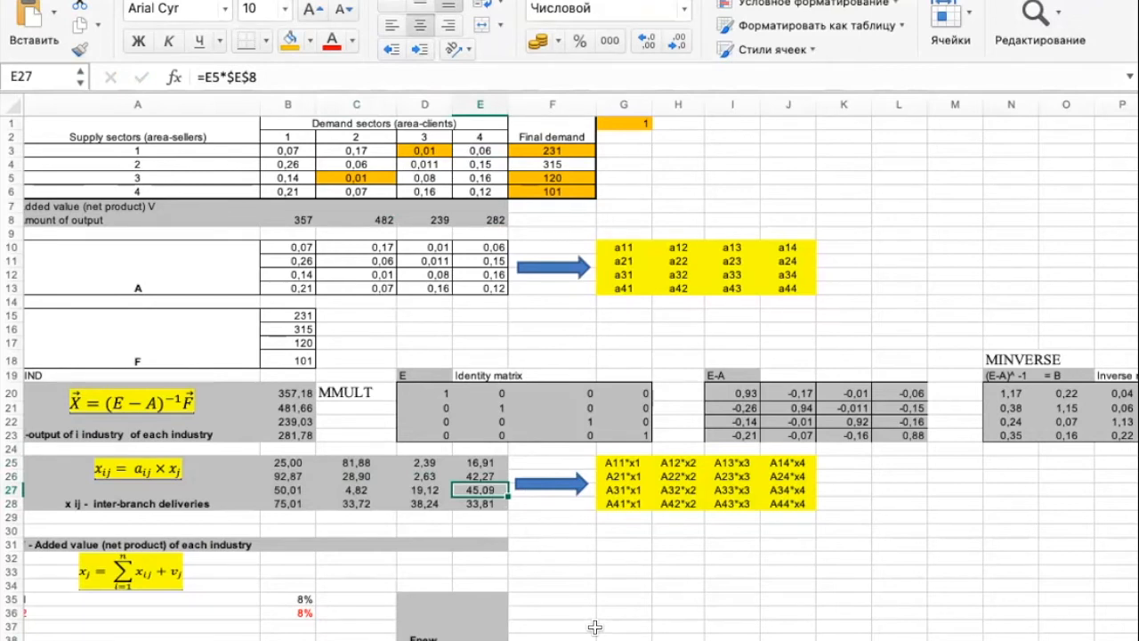
click(365, 503)
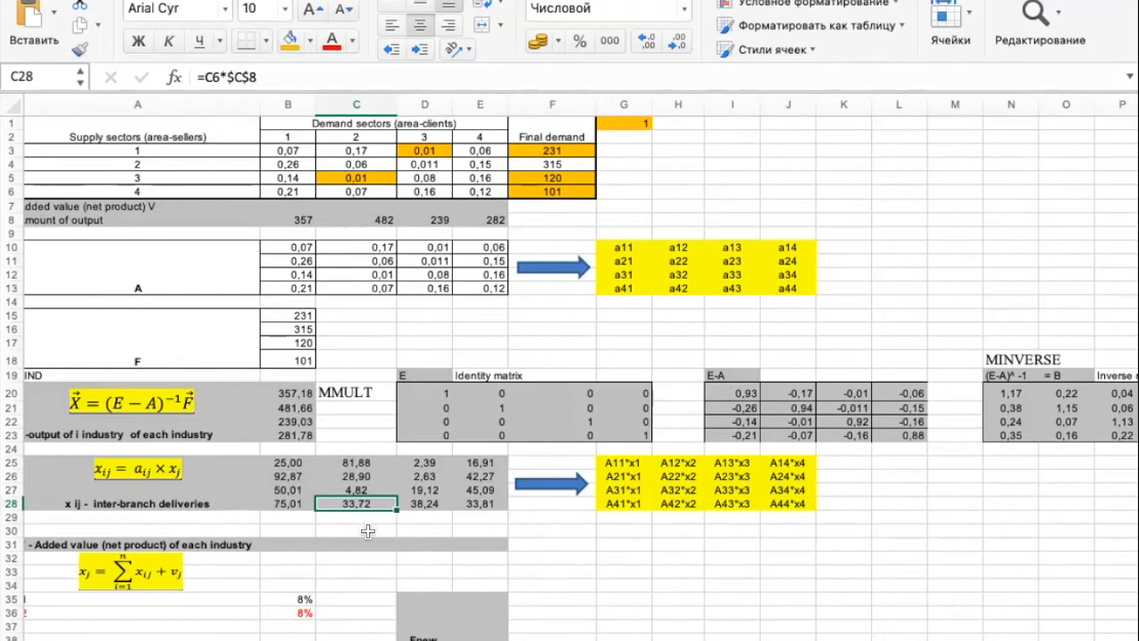
Examine the added value formula and the coefficient columns of demand sectors 1 and 2, and select the first added value cell, B31.
scroll(289, 465, down, 5)
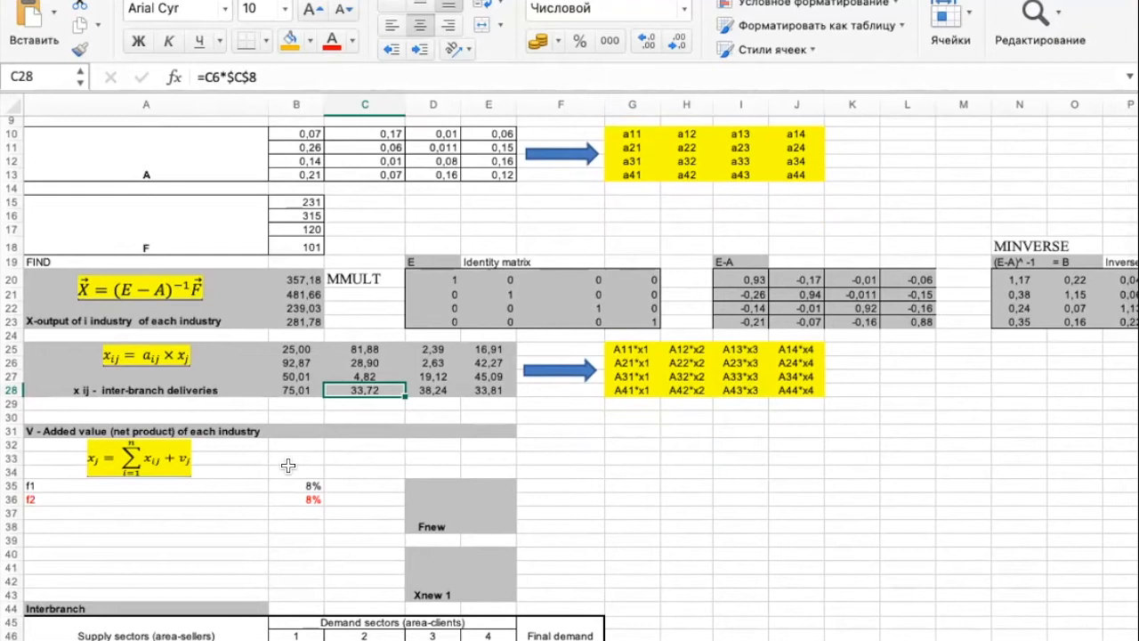
scroll(288, 466, up, 4)
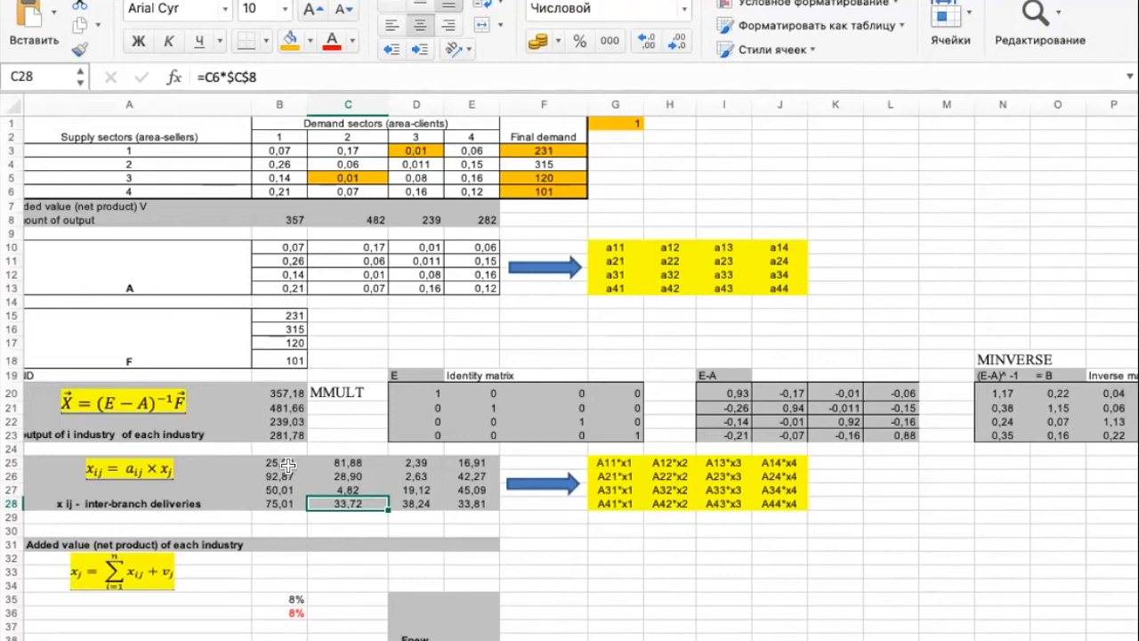
scroll(121, 561, down, 3)
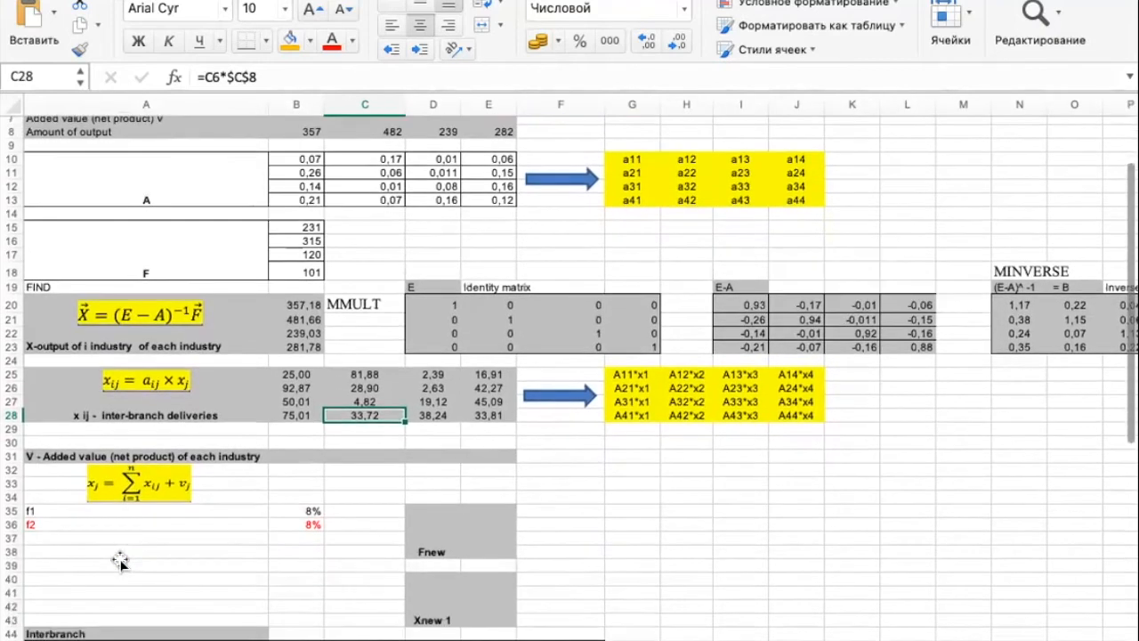
click(155, 489)
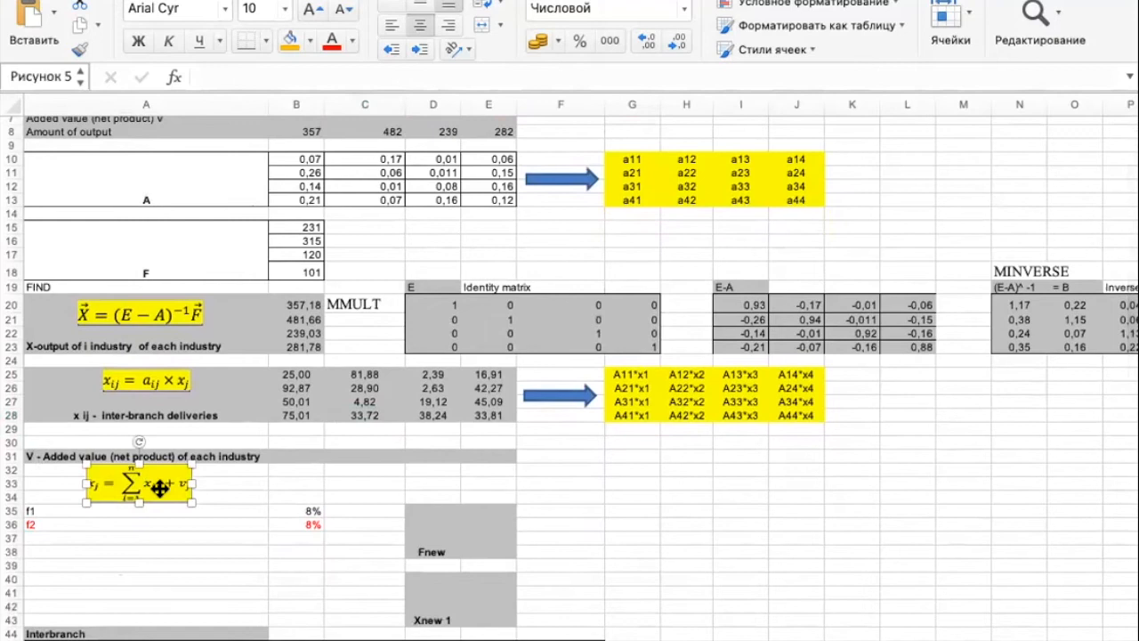
click(213, 493)
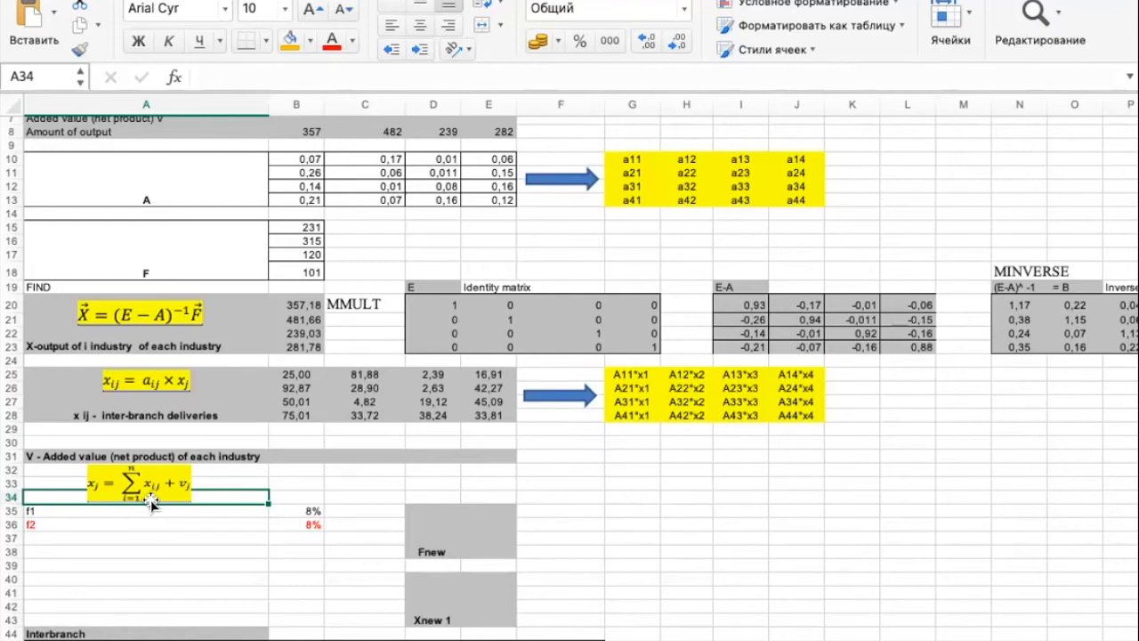
scroll(320, 289, up, 5)
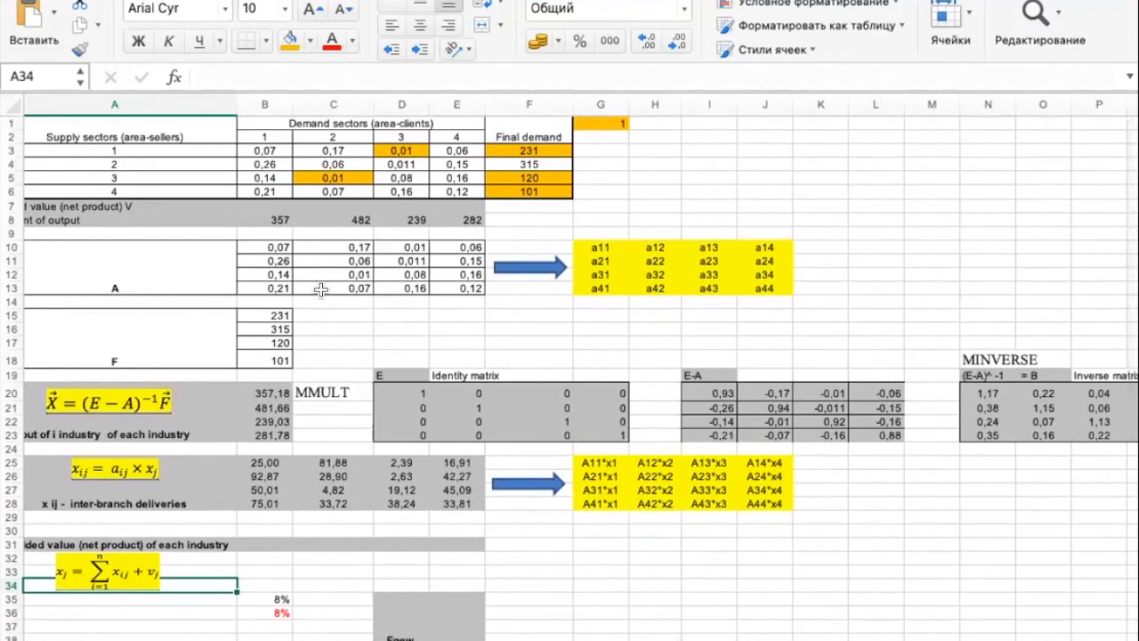
drag(264, 150, 264, 191)
drag(362, 149, 361, 188)
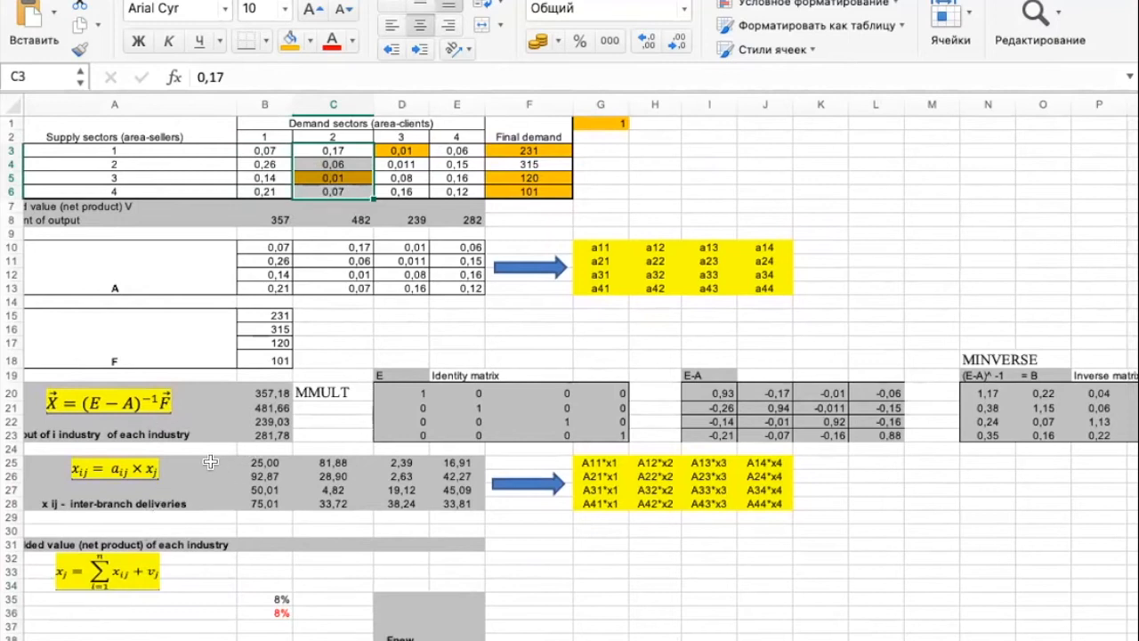
click(257, 546)
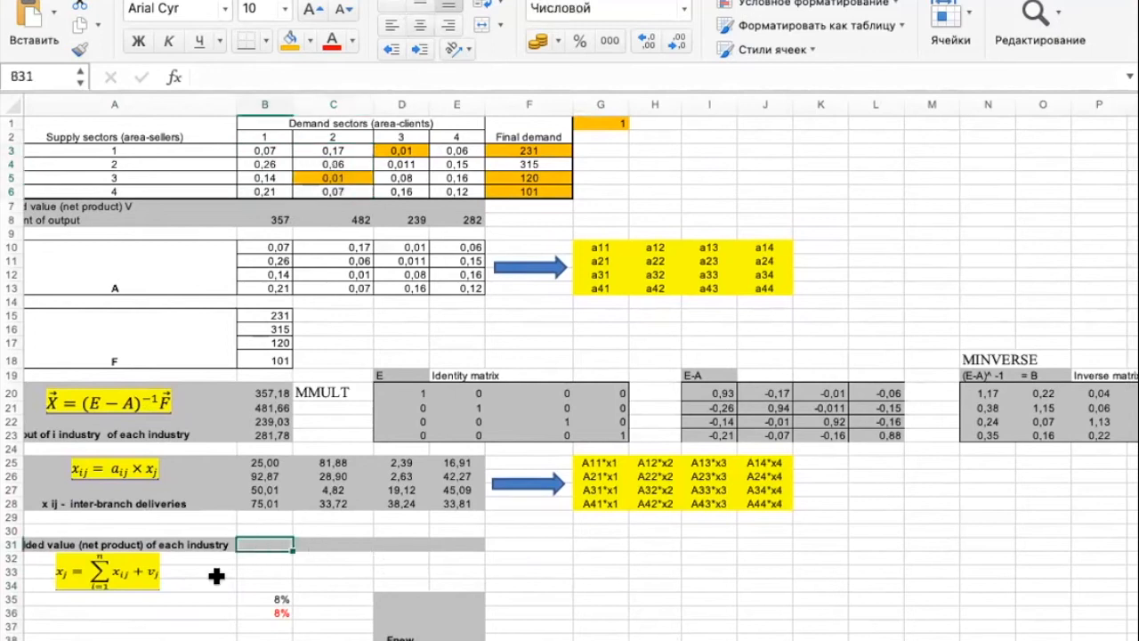
Enter the formula =B8-B25-B26-B27-B28 in B31 for the added value of industry 1.
scroll(216, 575, down, 3)
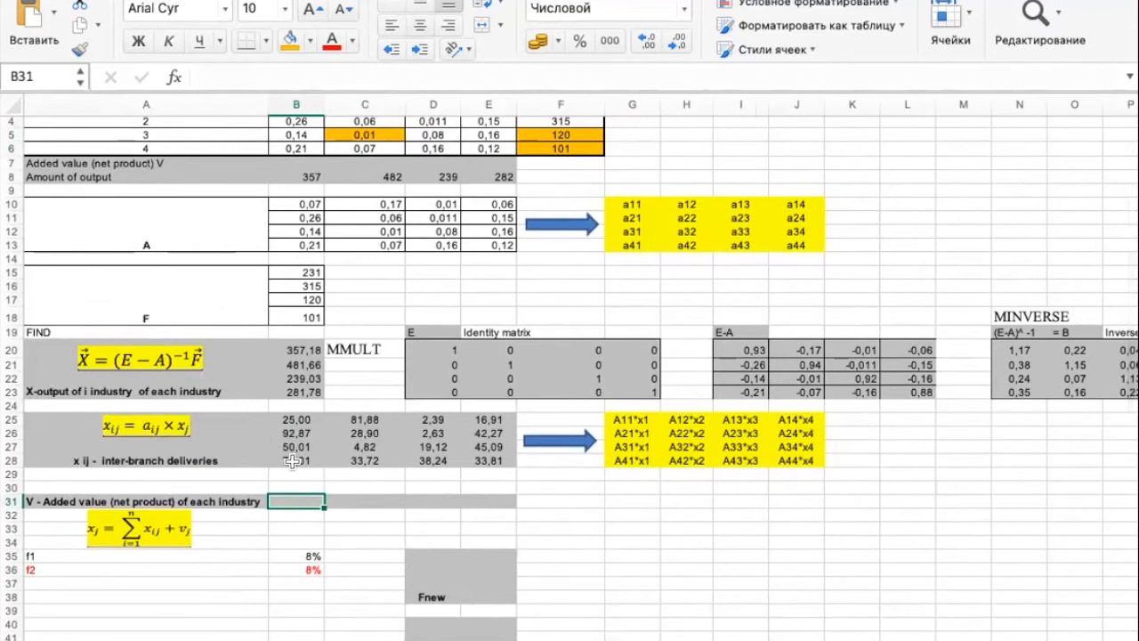
text(=)
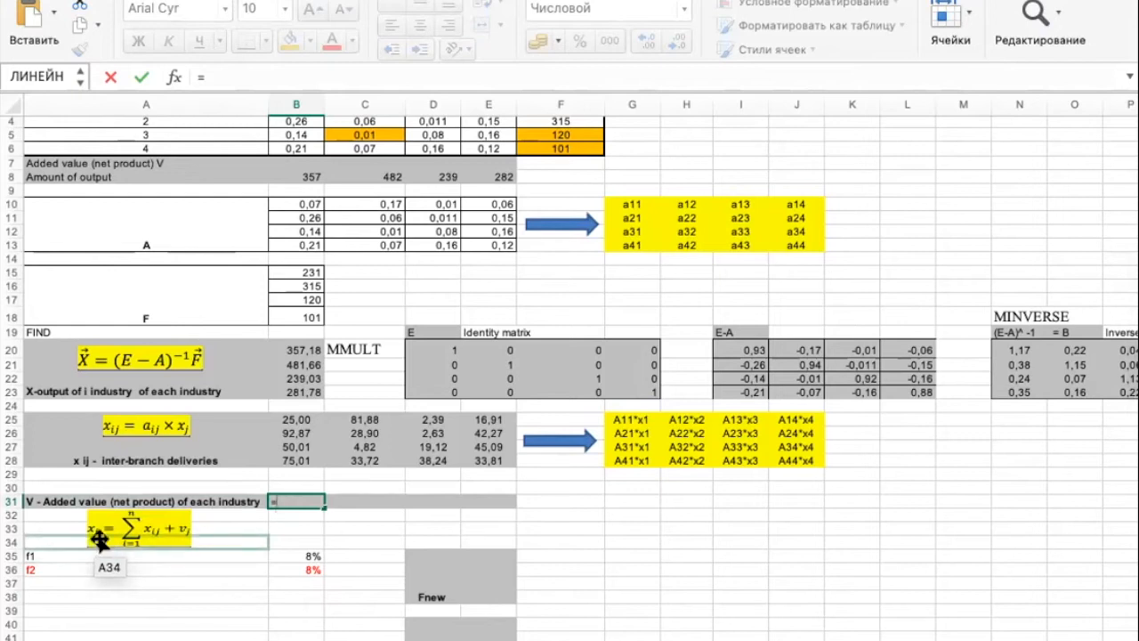
click(306, 176)
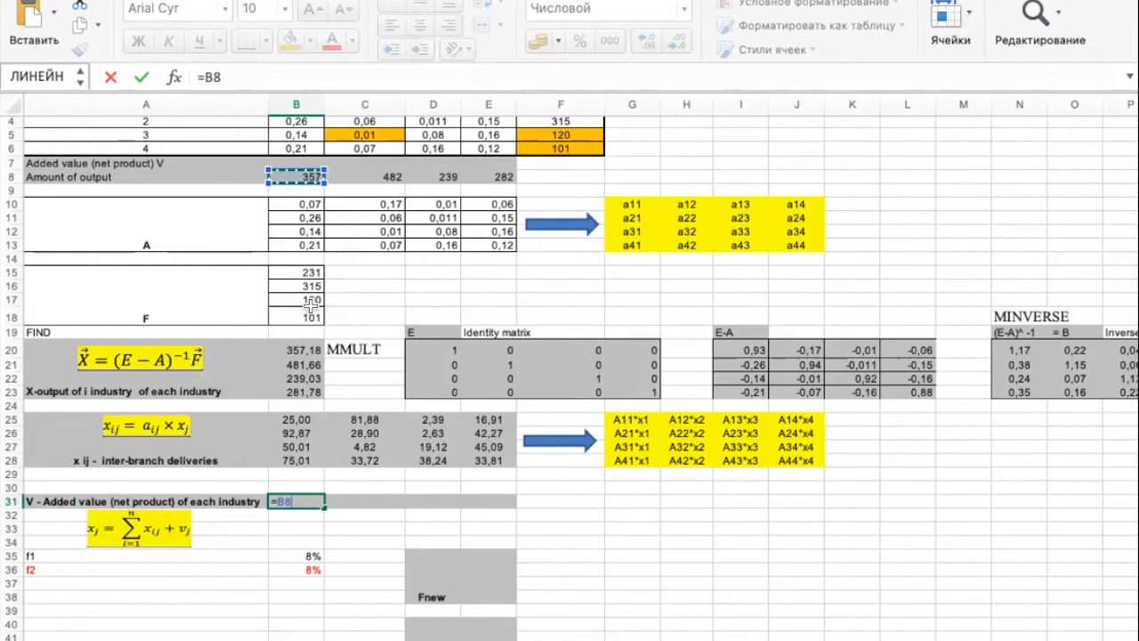
text(-)
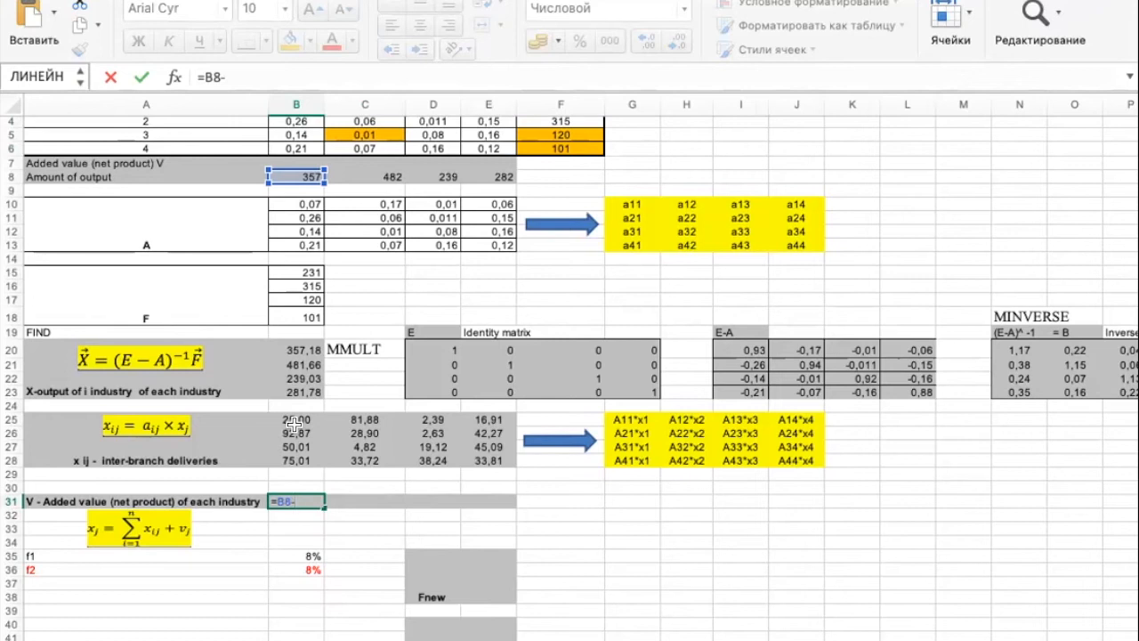
click(299, 420)
text(-)
click(300, 432)
text(-)
click(300, 446)
text(-)
click(300, 459)
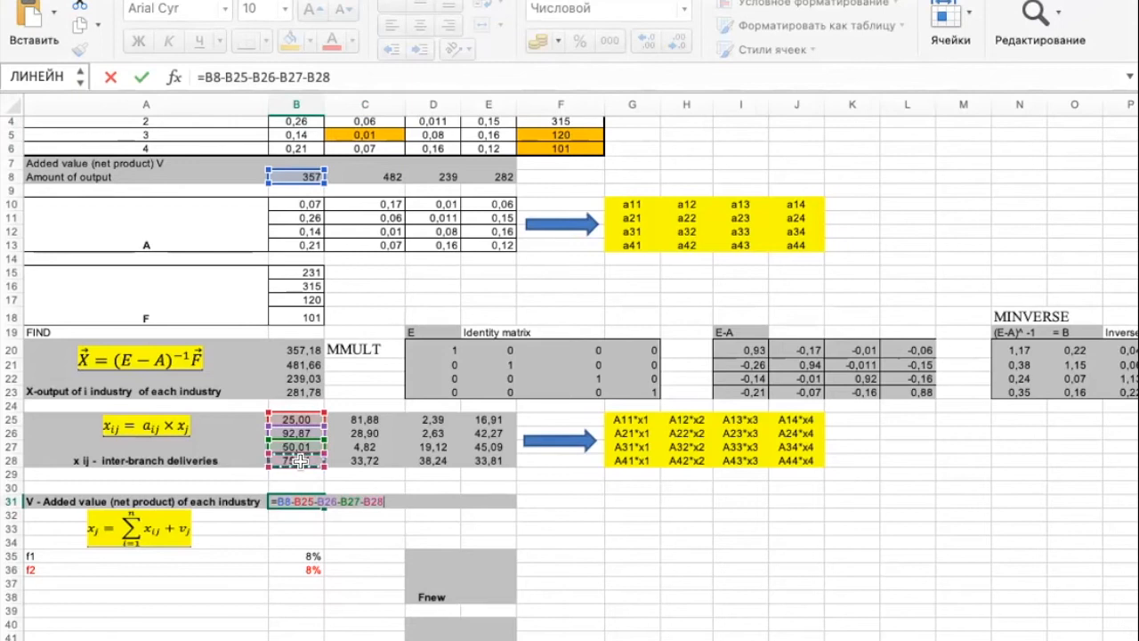
key(Return)
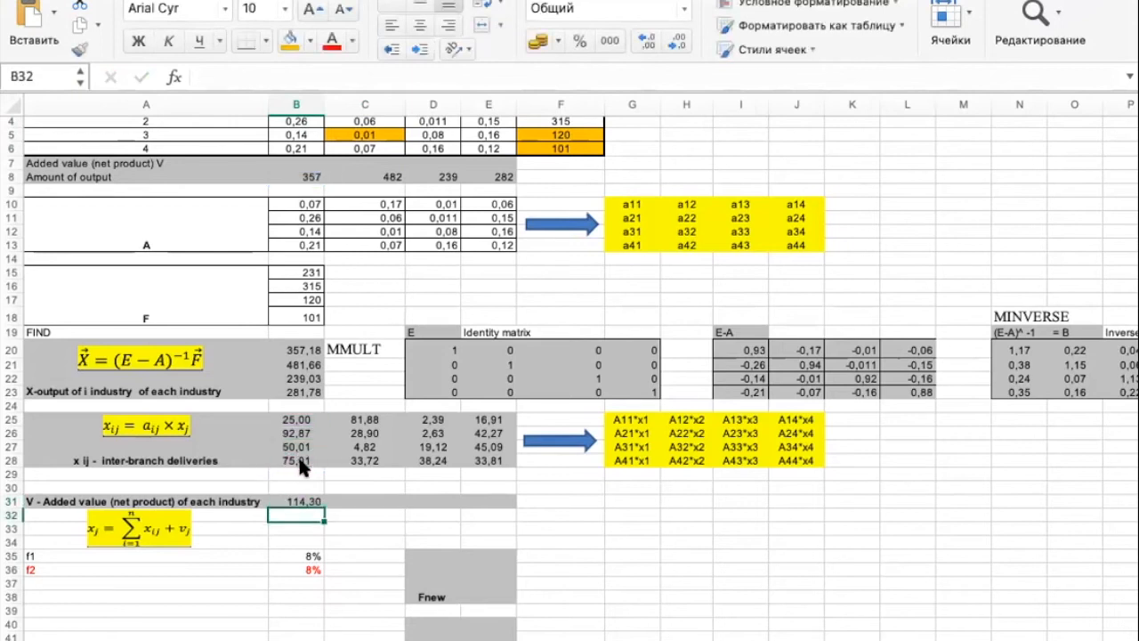
Enter the formula =C8-C25-C26-C27-C28 in C31 for the added value of industry 2.
click(364, 499)
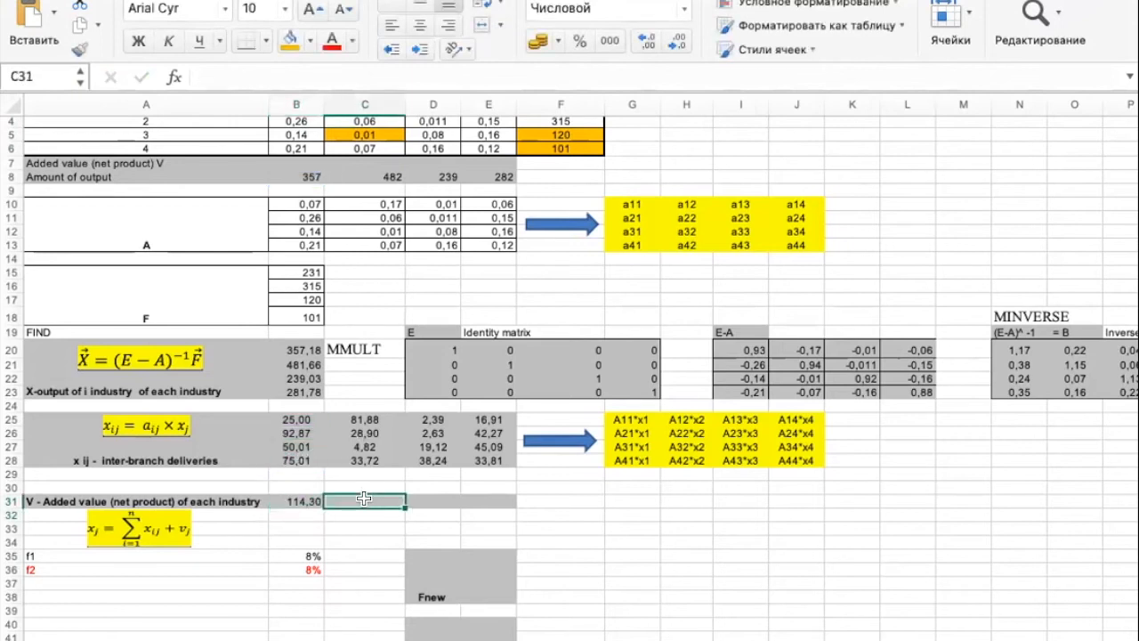
text(=)
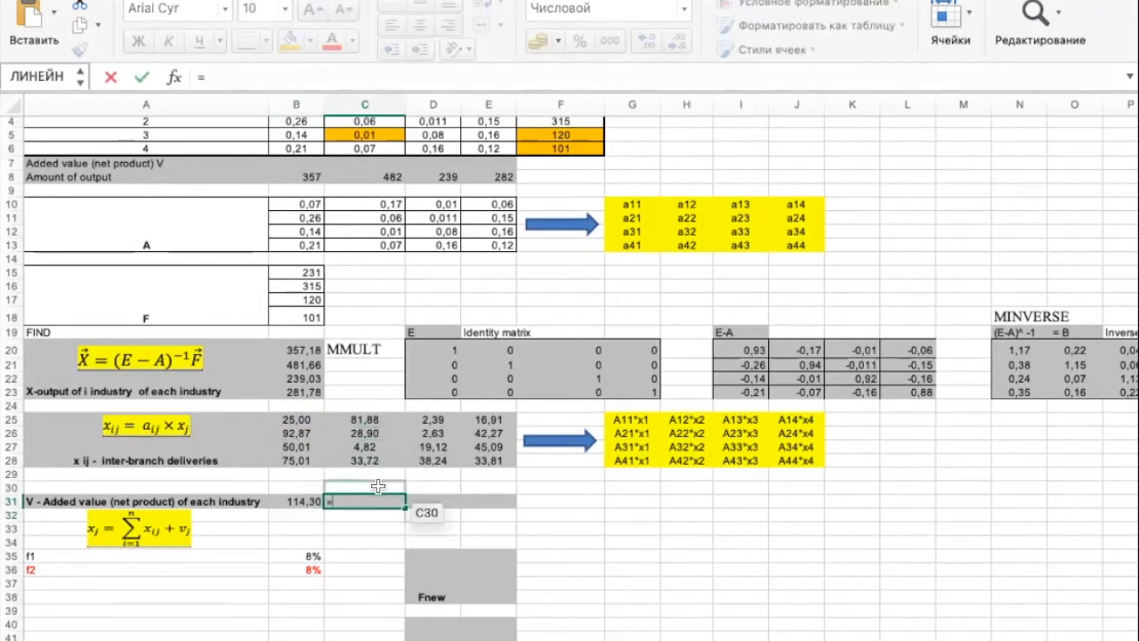
click(378, 177)
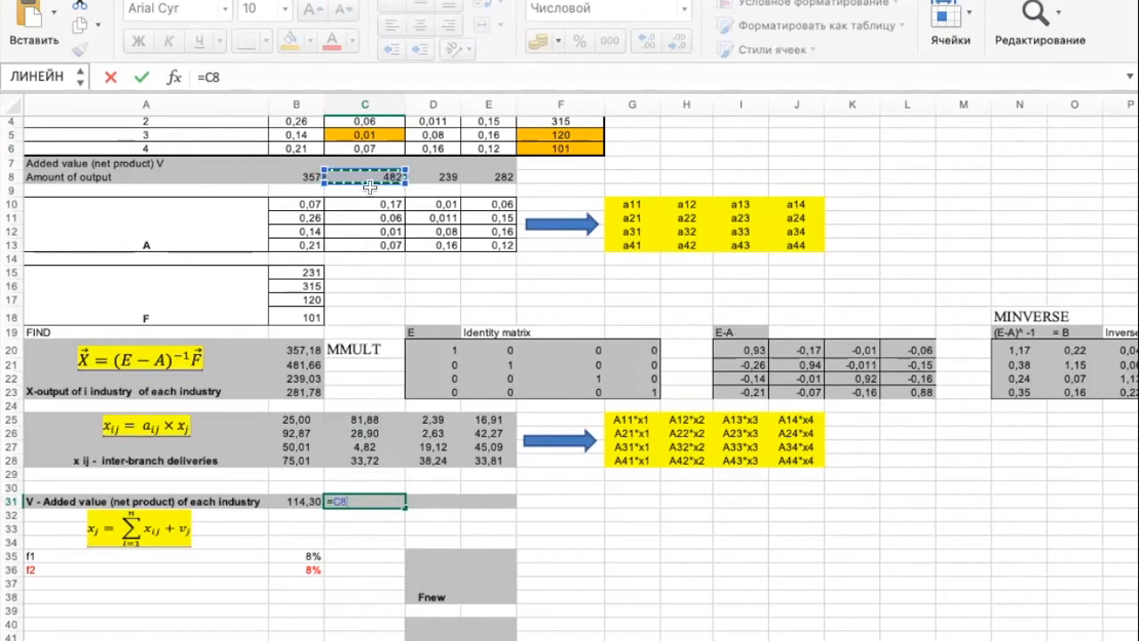
text(-)
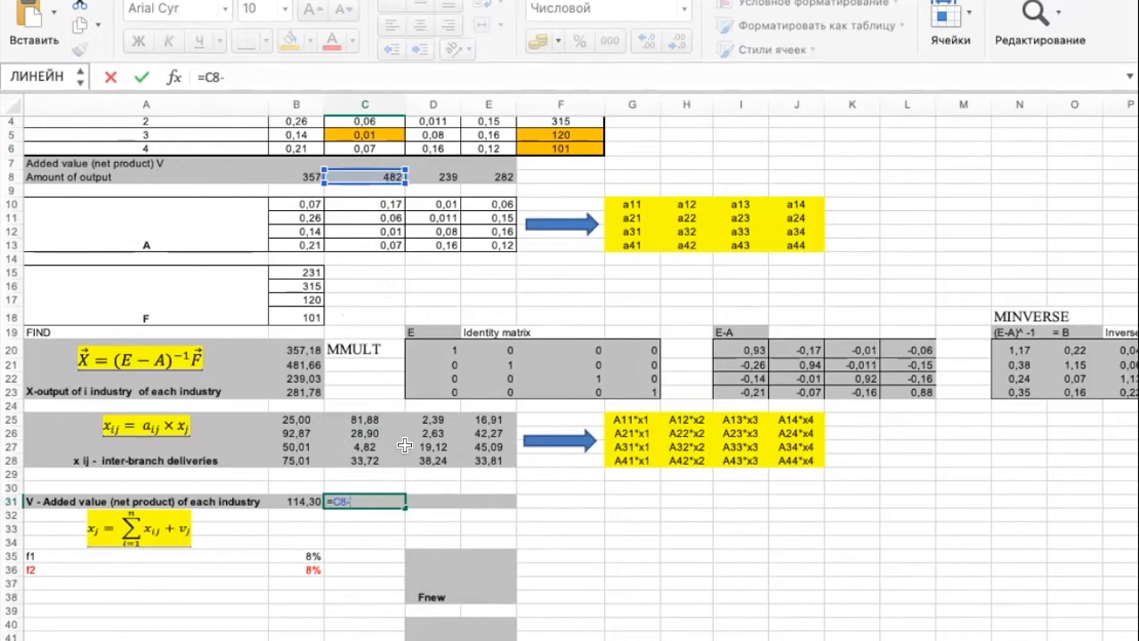
click(378, 419)
text(-)
click(374, 433)
text(-)
click(370, 446)
text(-)
click(370, 460)
key(Return)
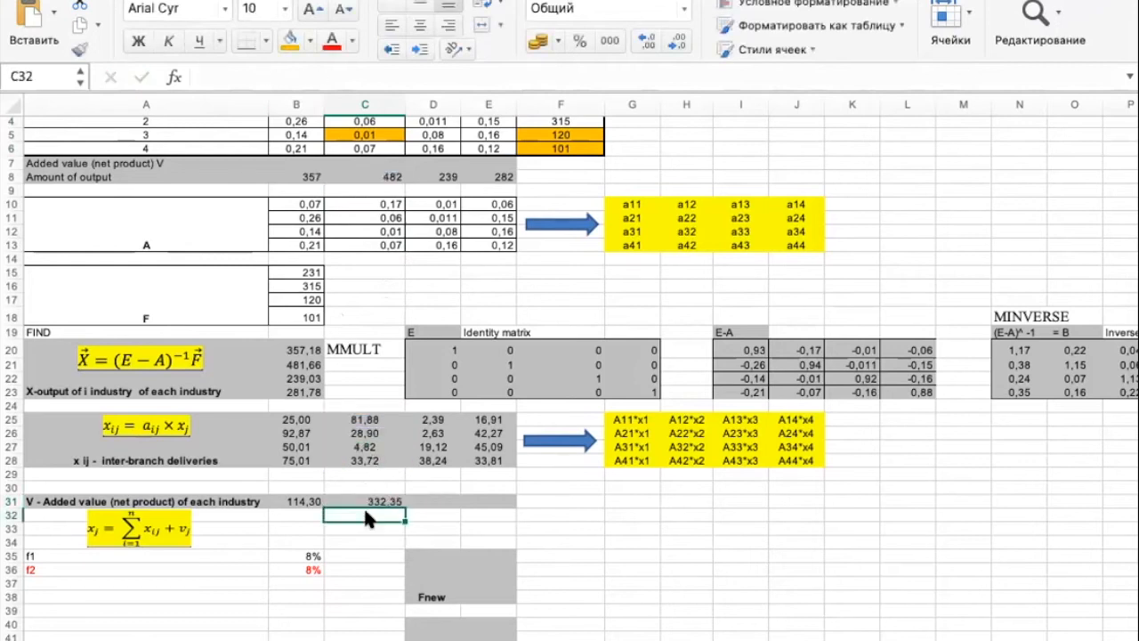
Fill the added value formula from C31 across to E31 for industries 3 and 4.
click(369, 501)
drag(399, 504, 510, 496)
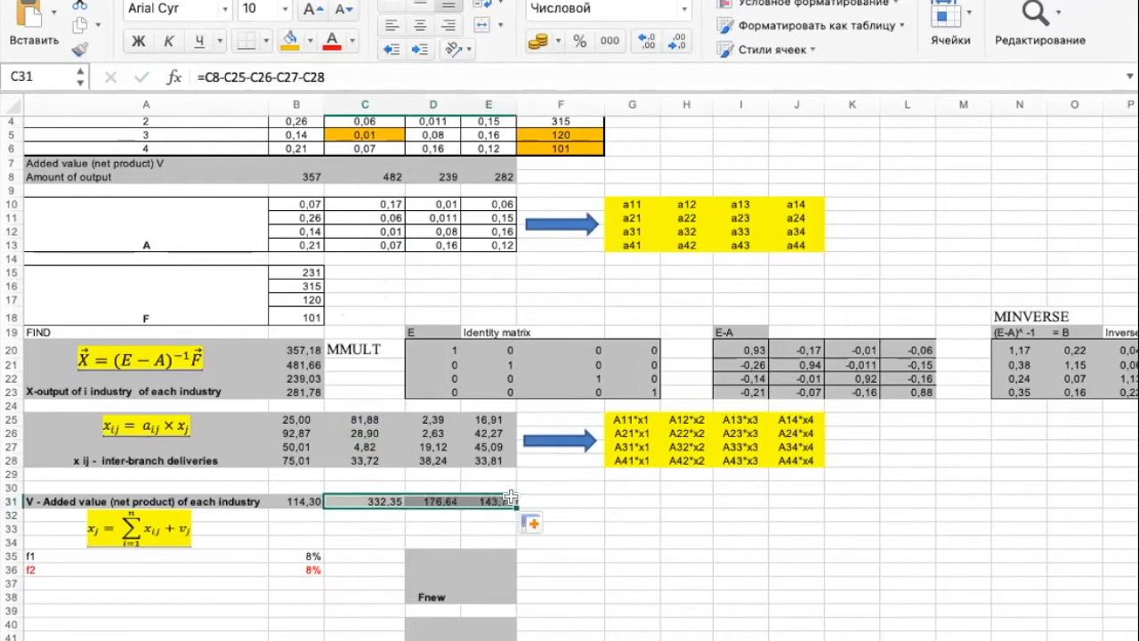
click(504, 515)
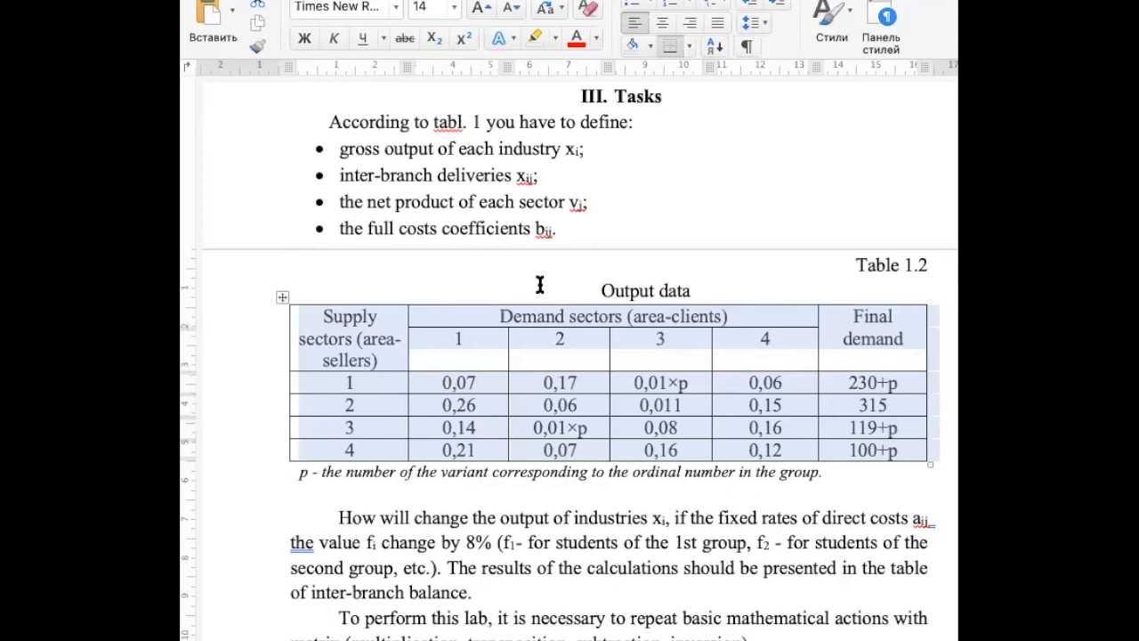
In the Word lab document, review the four quantities to define: gross output, inter-branch deliveries, net product and full costs coefficients.
click(477, 176)
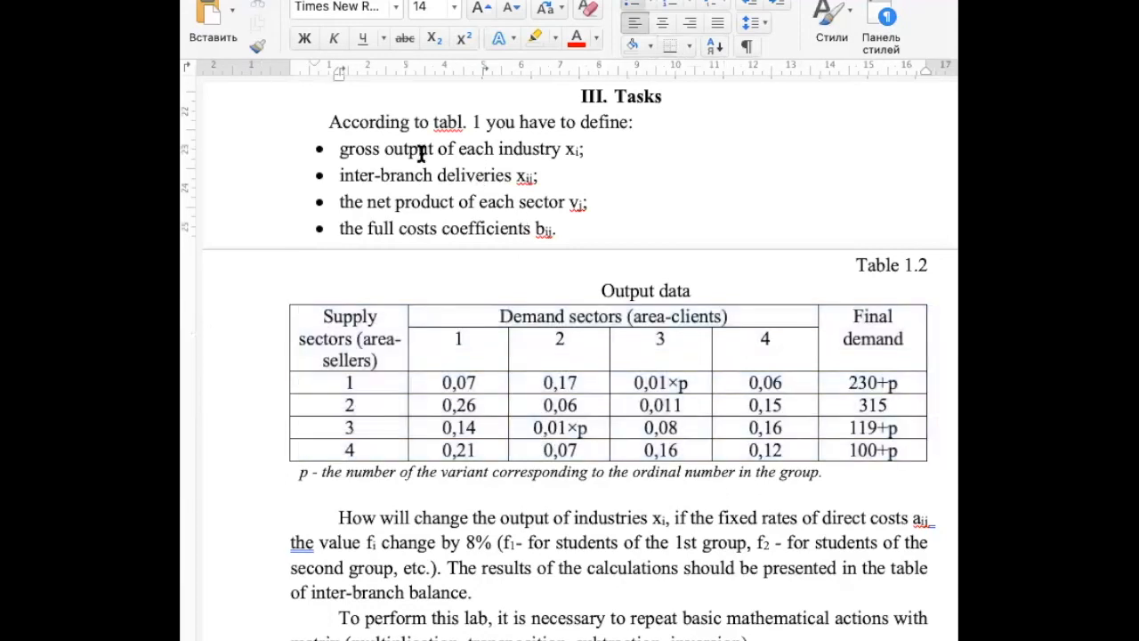
double_click(573, 150)
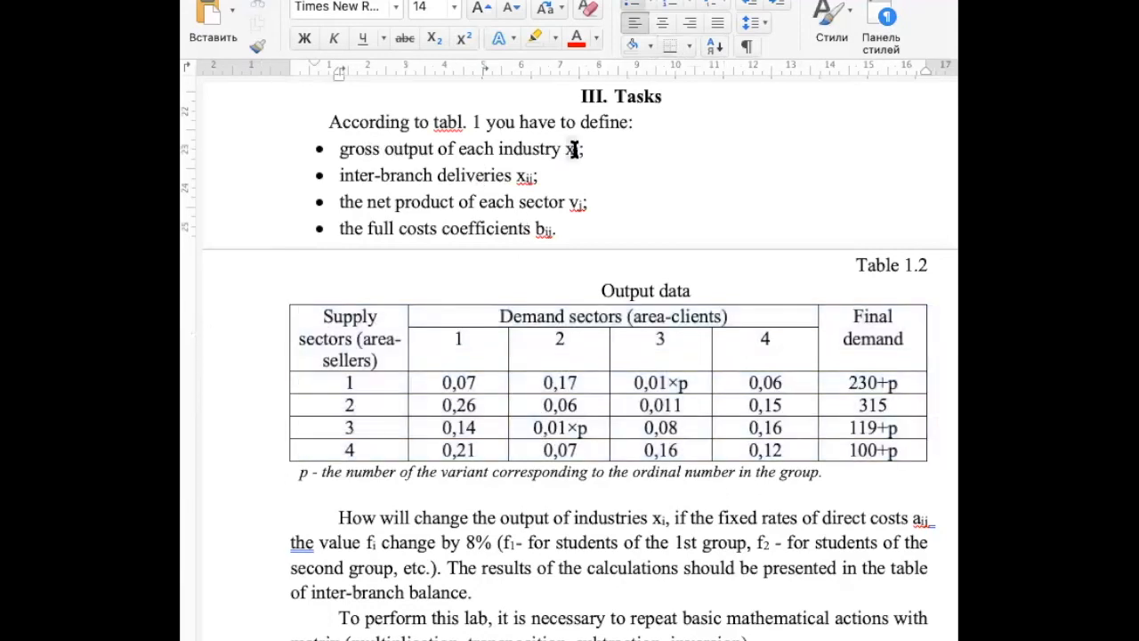
double_click(525, 177)
double_click(575, 202)
double_click(543, 230)
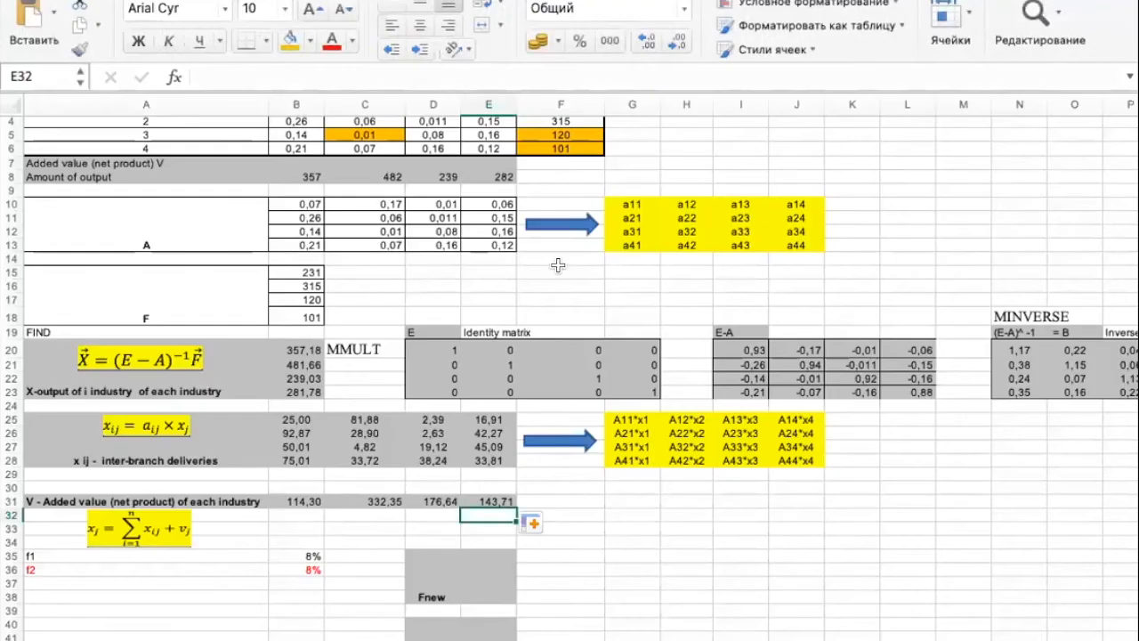
Switch to Excel and examine the full cost coefficients in the inverse matrix N20:Q23.
scroll(579, 326, right, 5)
scroll(579, 325, down, 1)
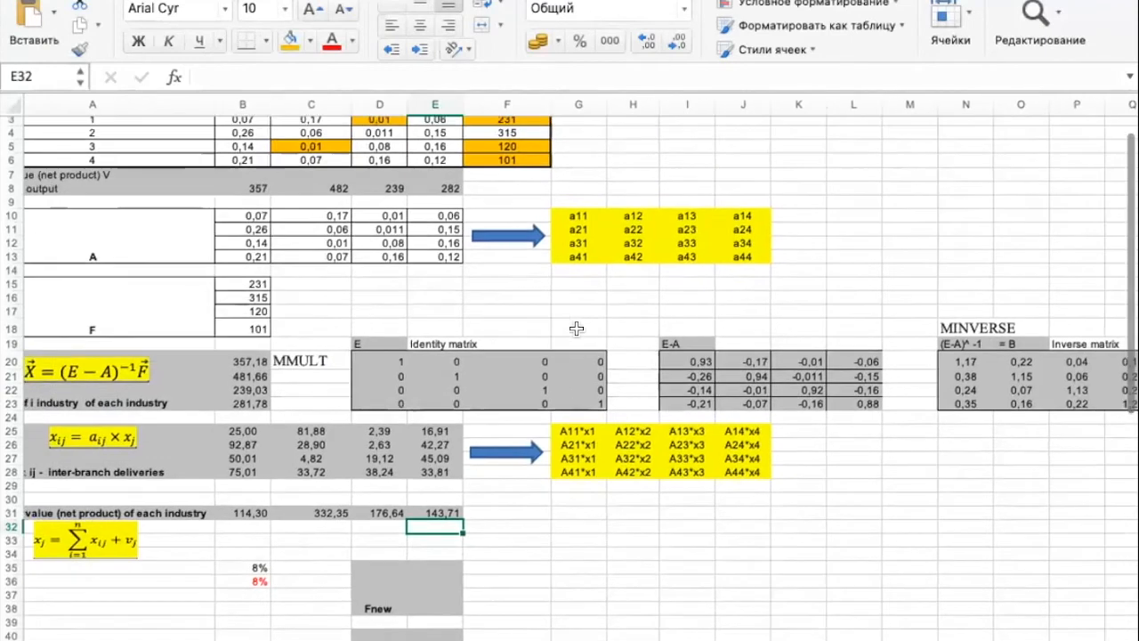
drag(867, 332, 1025, 369)
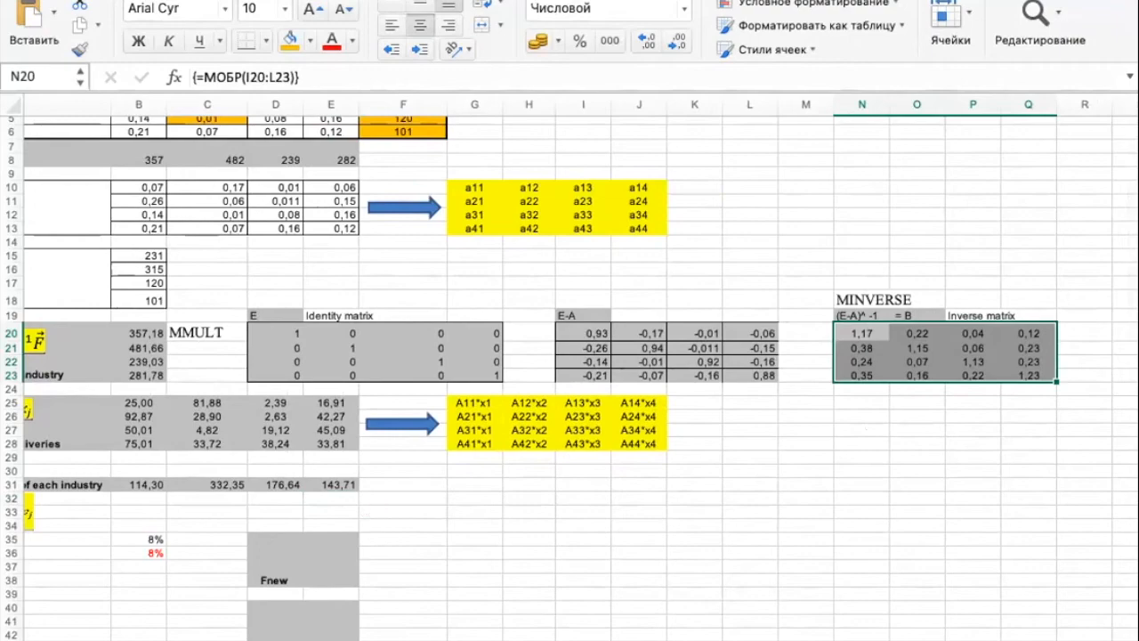
Switch to the Word document and review the task list and the theory on how industry output responds to a change in final demand.
key(super+Tab)
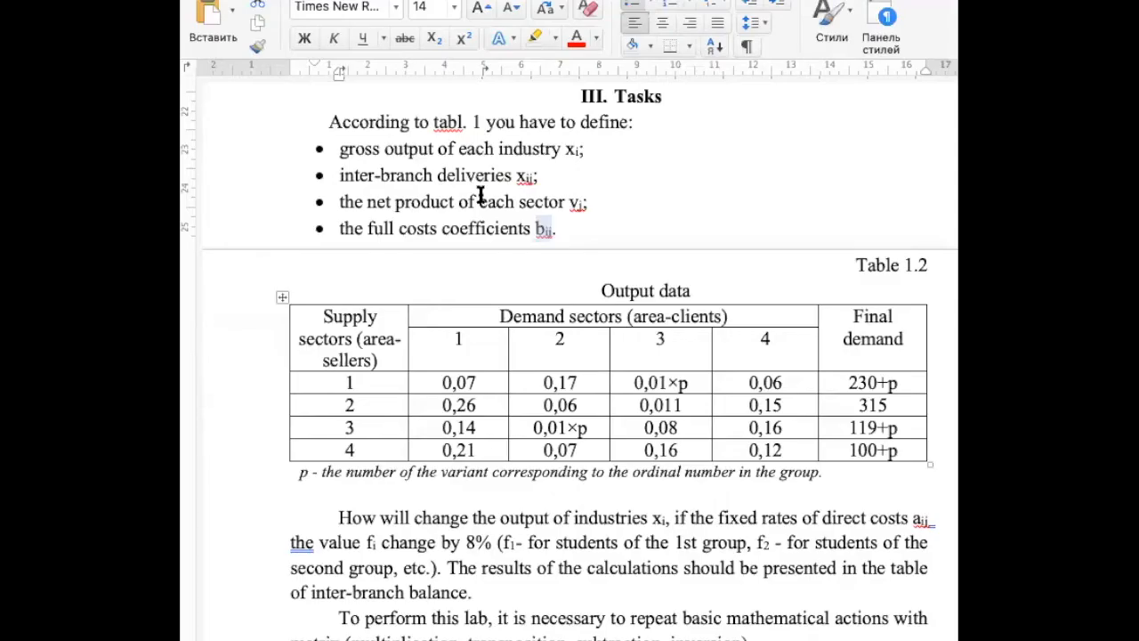
click(358, 150)
drag(357, 150, 574, 225)
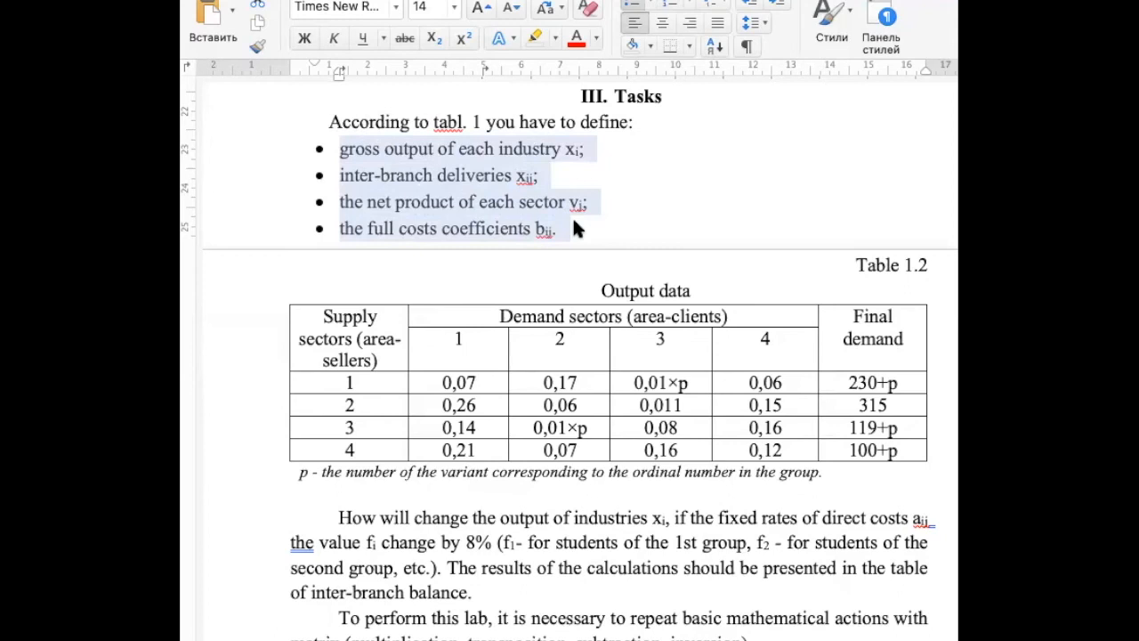
scroll(555, 454, down, 5)
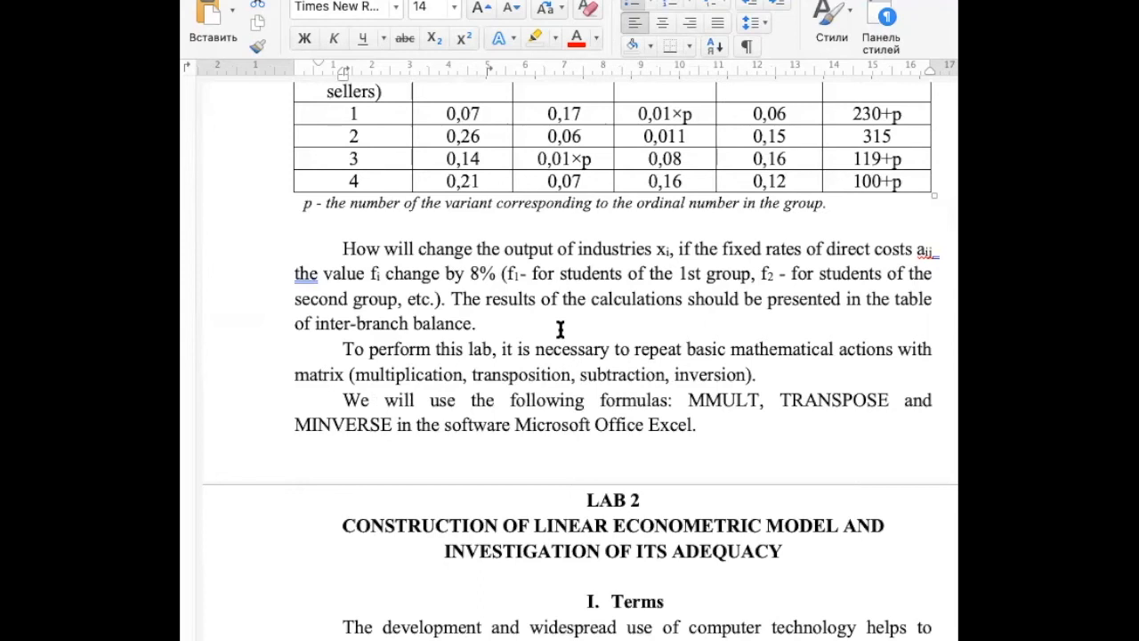
scroll(619, 174, up, 10)
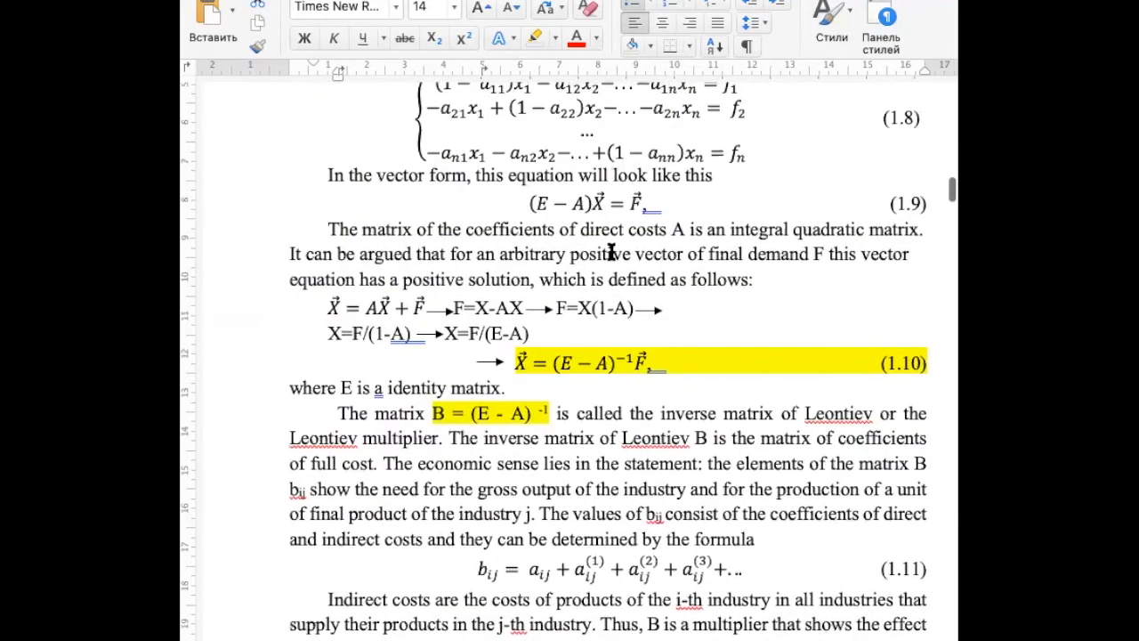
scroll(611, 251, up, 5)
scroll(611, 251, down, 5)
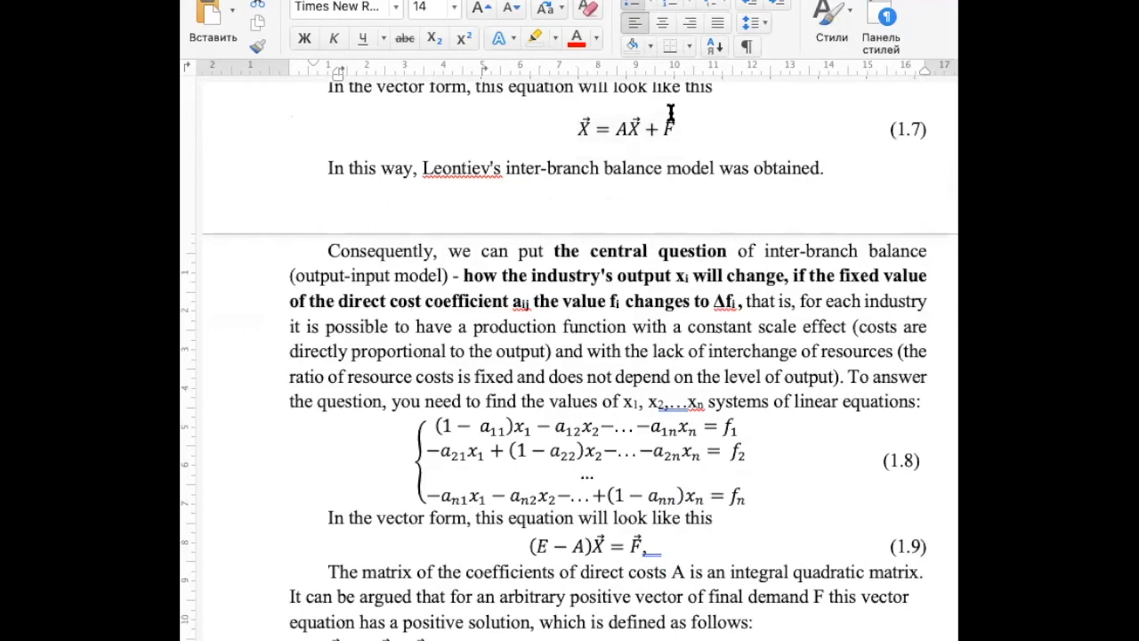
scroll(523, 433, down, 20)
scroll(523, 433, down, 10)
scroll(524, 435, up, 7)
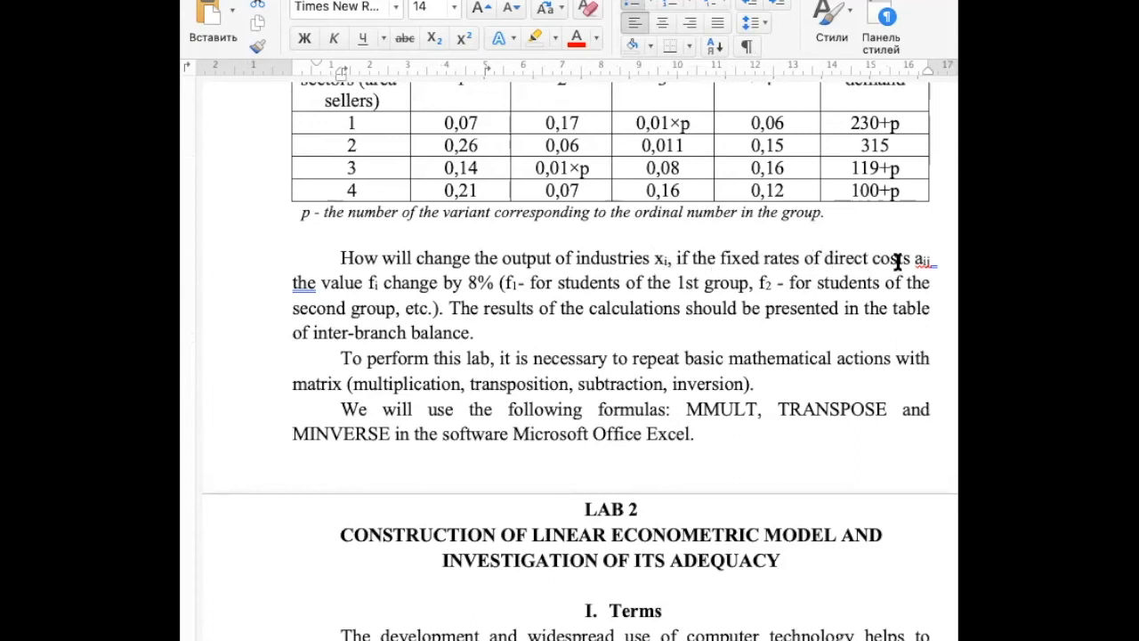
Examine the direct cost coefficients in Table 1.2 and the task question about changing f1 by 8%.
drag(464, 117, 738, 191)
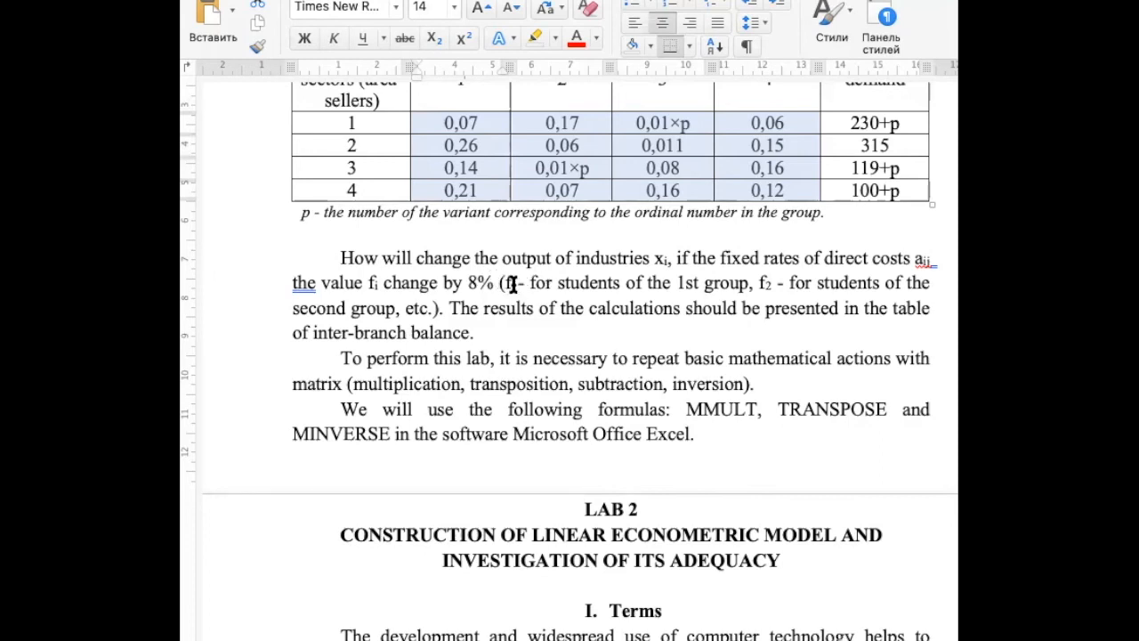
click(511, 283)
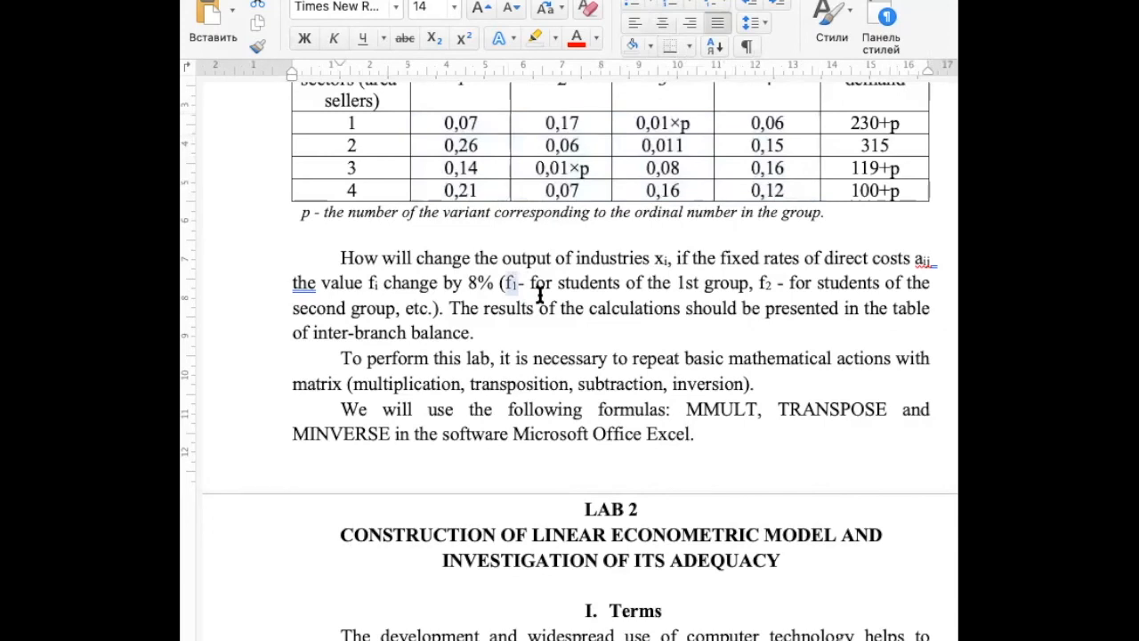
click(438, 285)
double_click(438, 285)
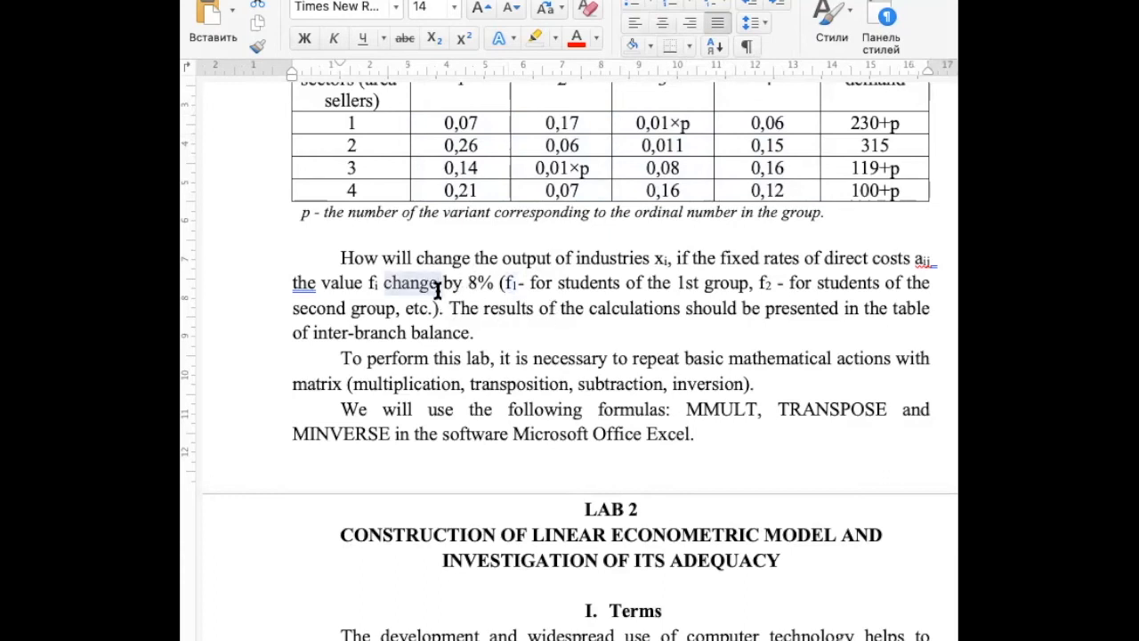
scroll(496, 211, up, 10)
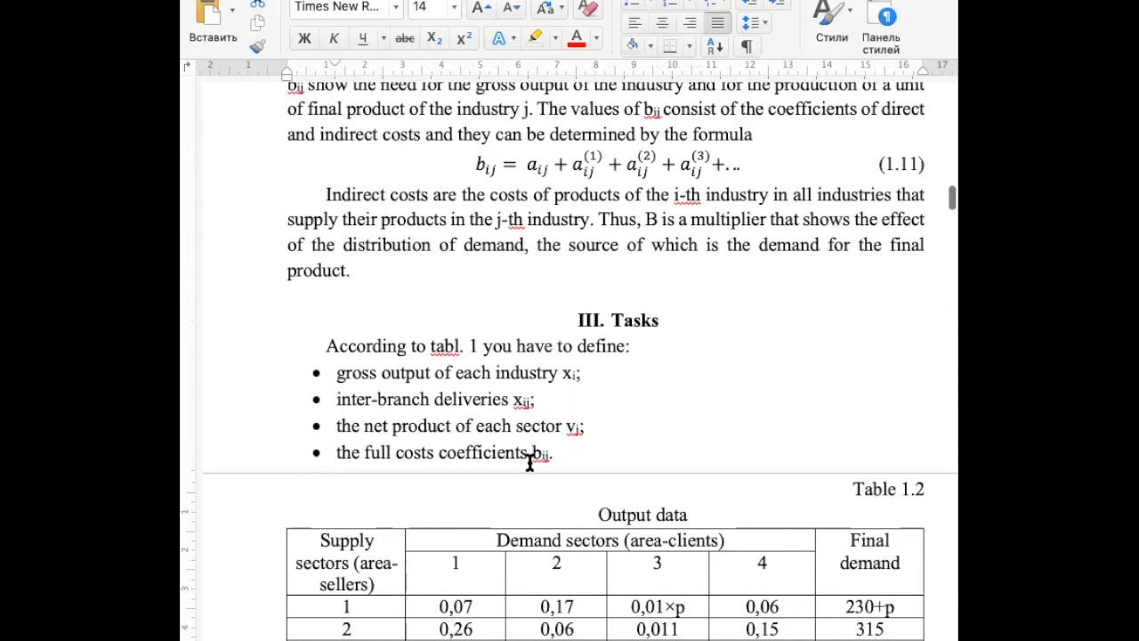
scroll(529, 461, down, 5)
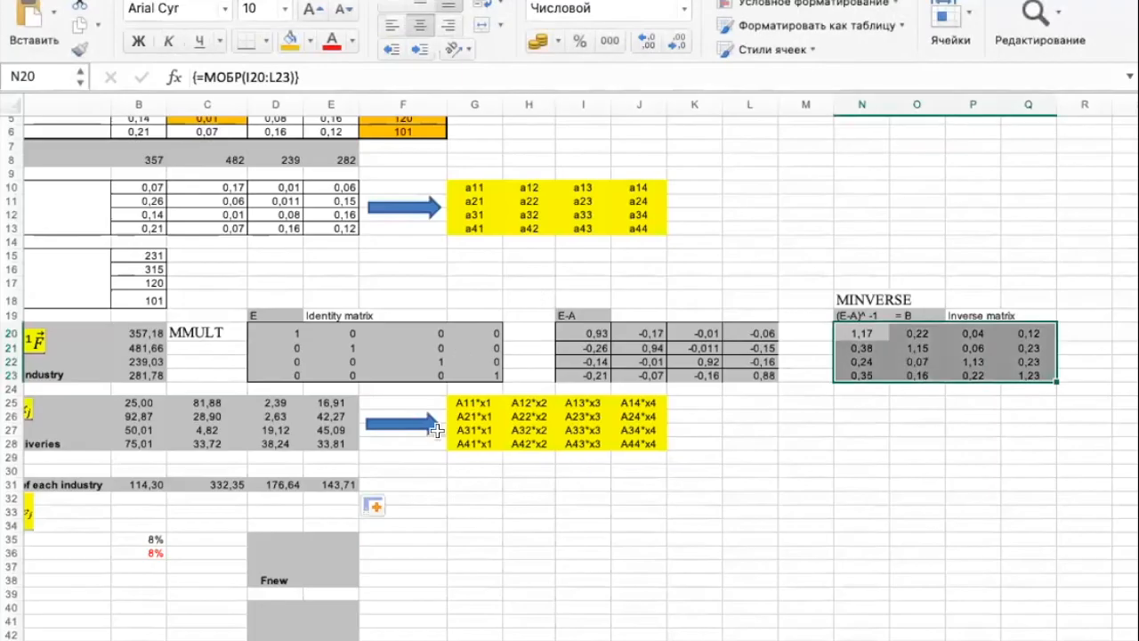
Switch to Excel, examine the f1 change rate in row 35 and the Fnew block, and select its first value cell, E35.
scroll(436, 430, left, 5)
scroll(356, 427, down, 3)
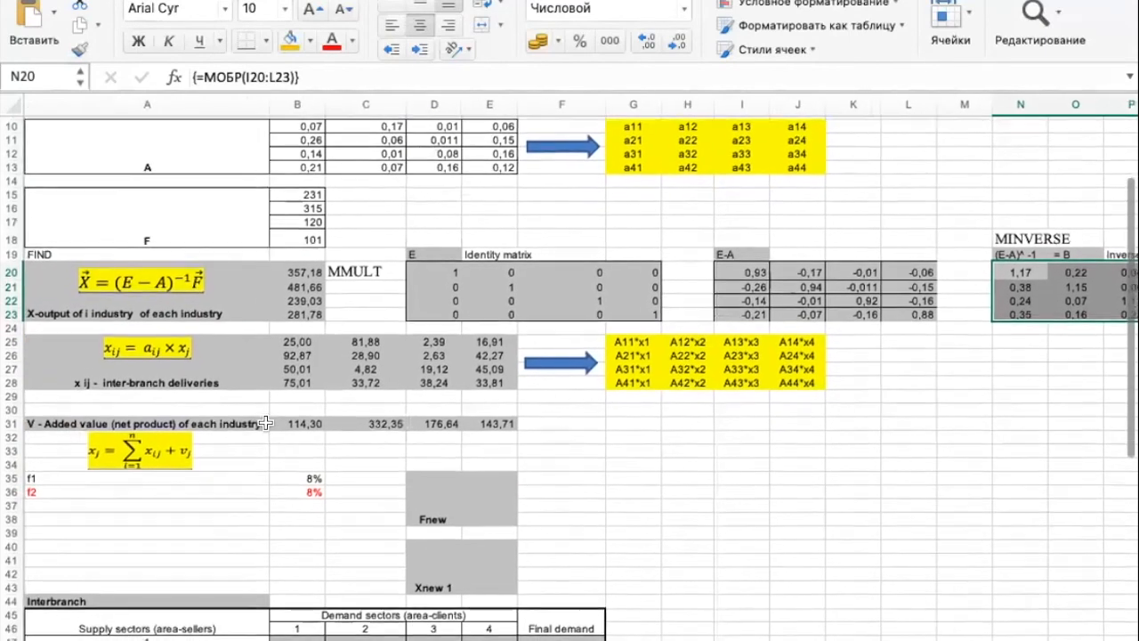
scroll(303, 334, up, 3)
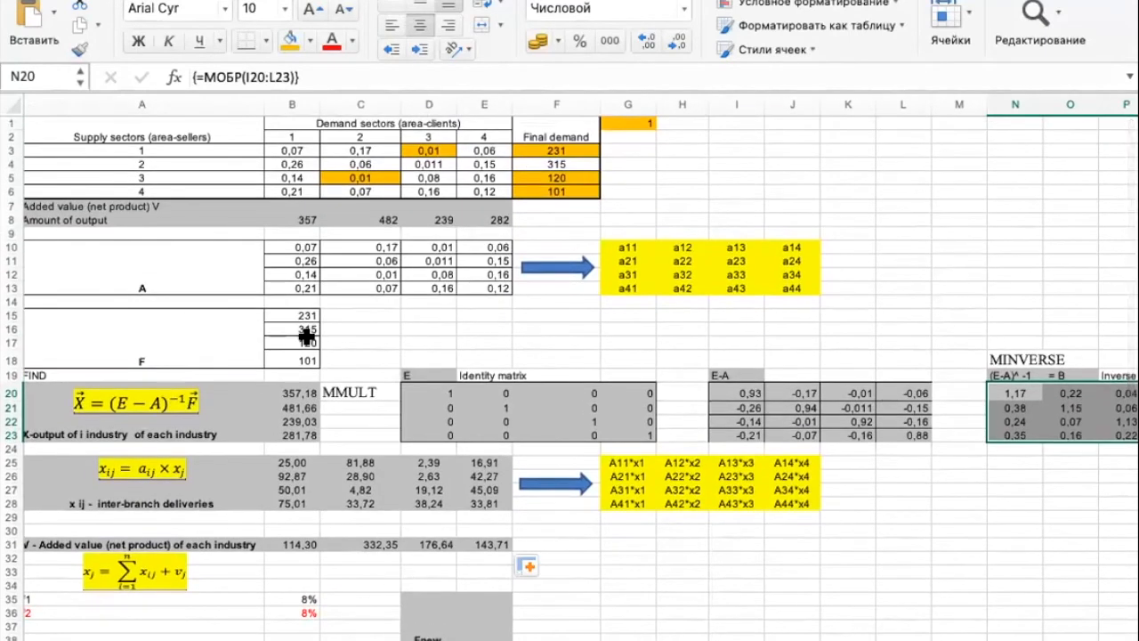
scroll(354, 409, down, 5)
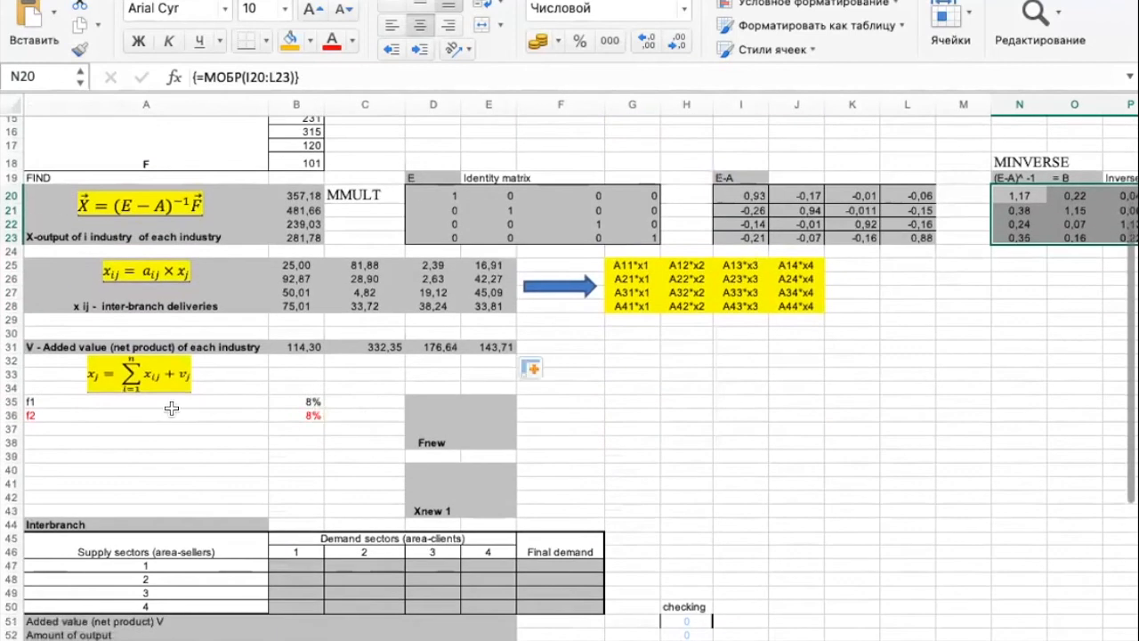
drag(187, 403, 303, 401)
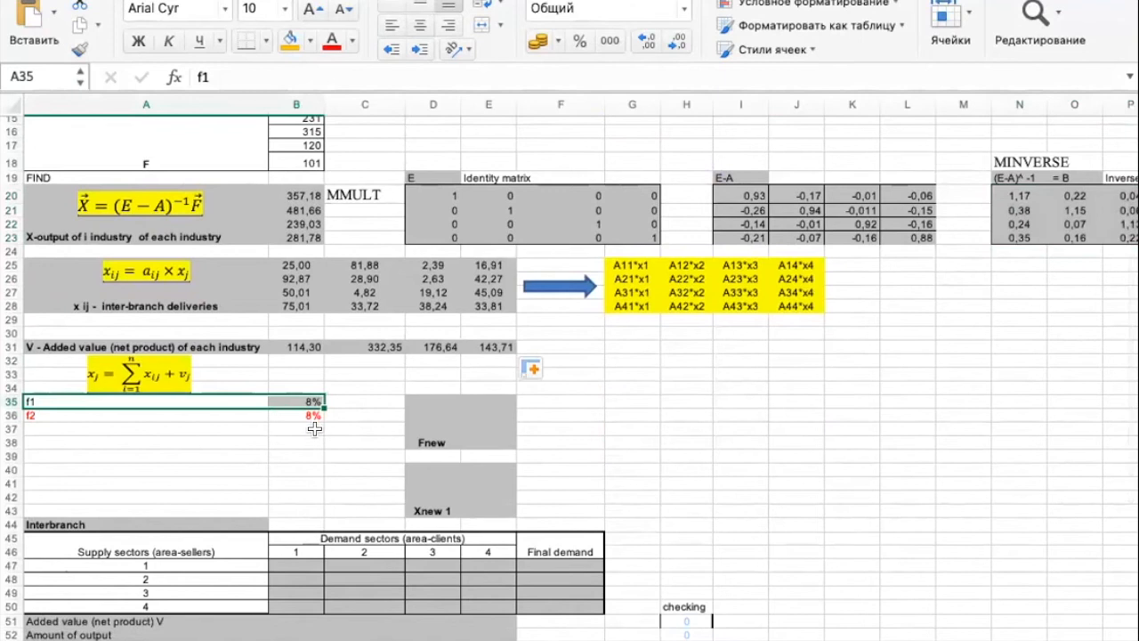
click(430, 403)
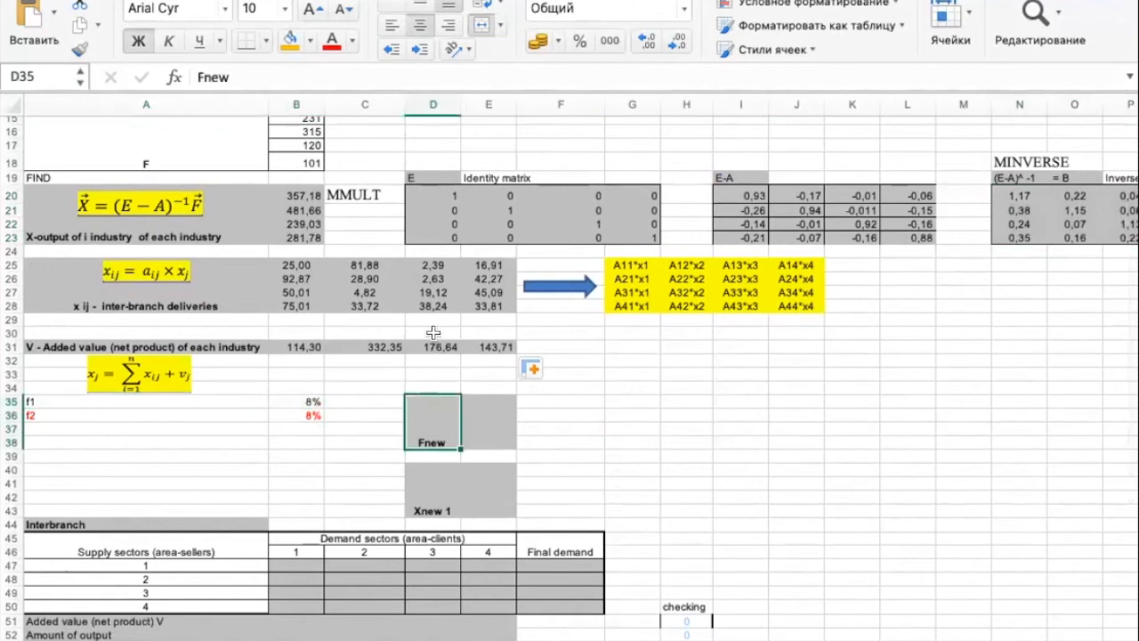
click(487, 407)
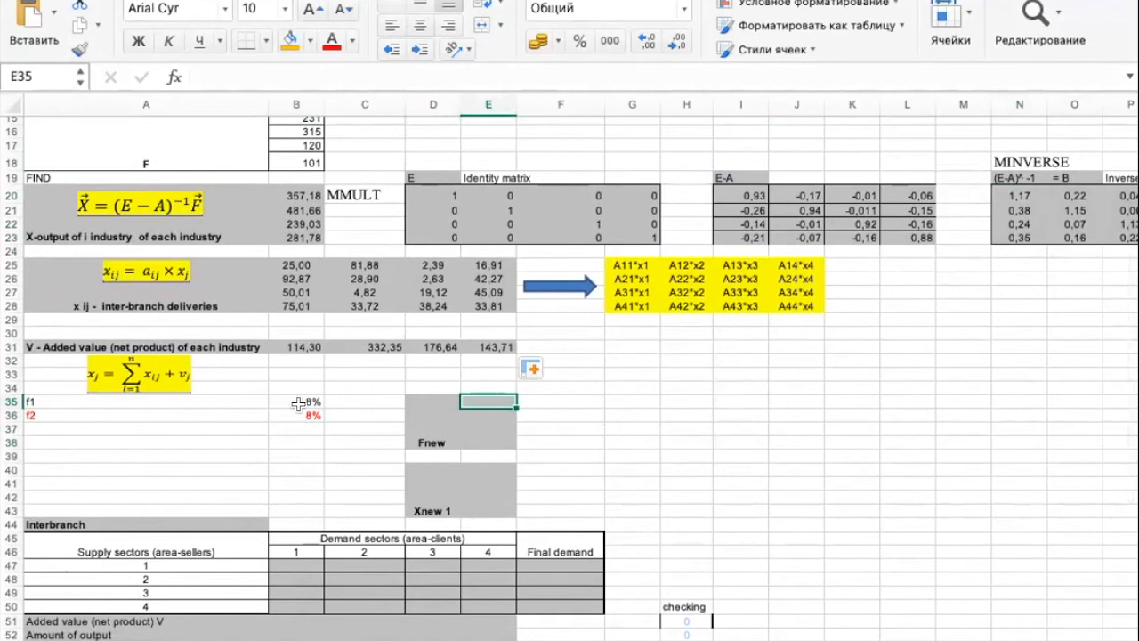
Calculate the new f1 final demand in E35 with the formula =F3*(1+B35).
text(=)
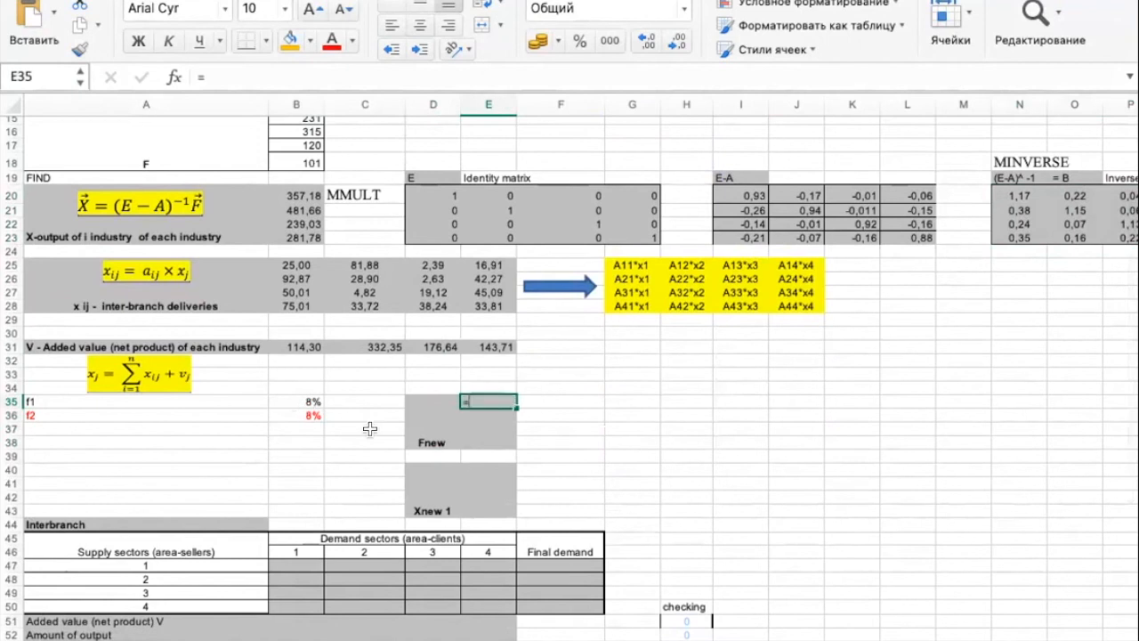
scroll(382, 236, up, 5)
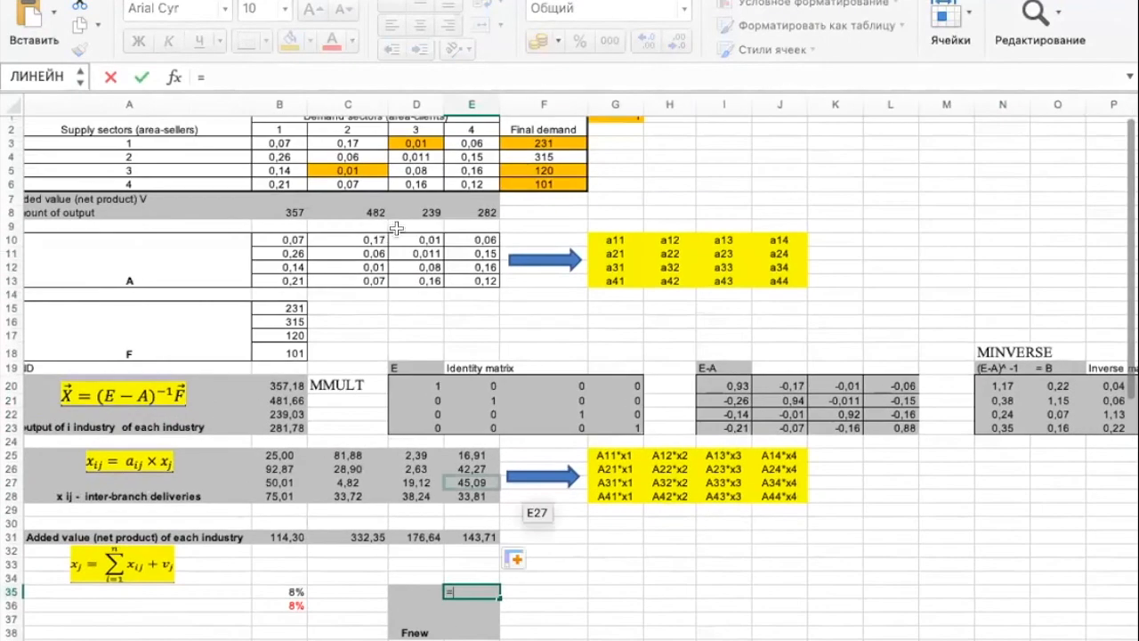
click(549, 144)
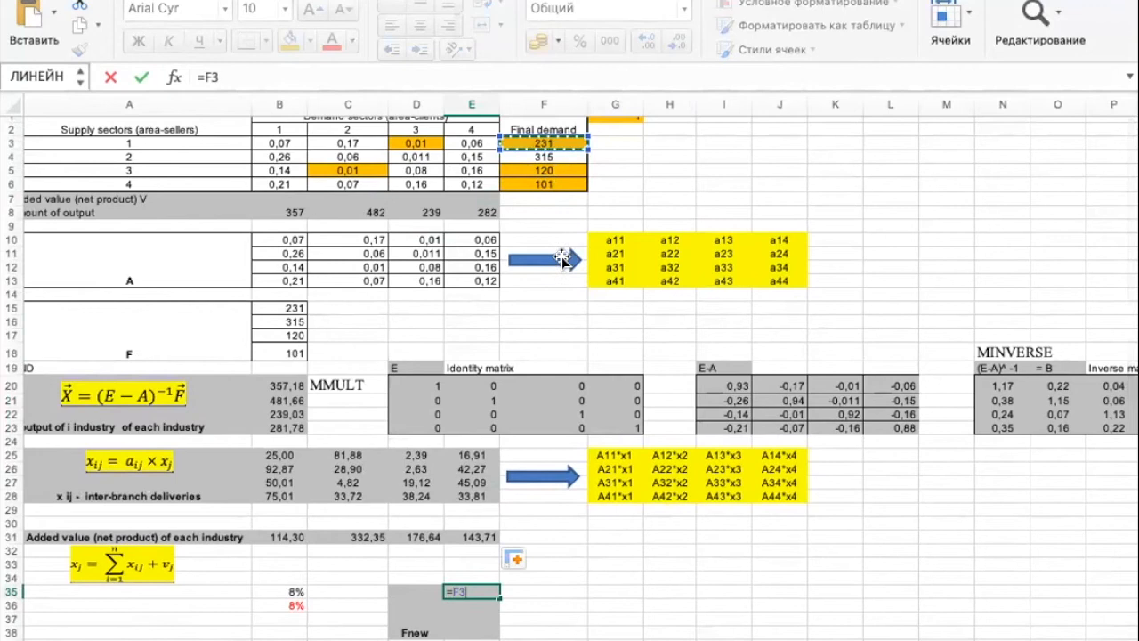
text(*(1+)
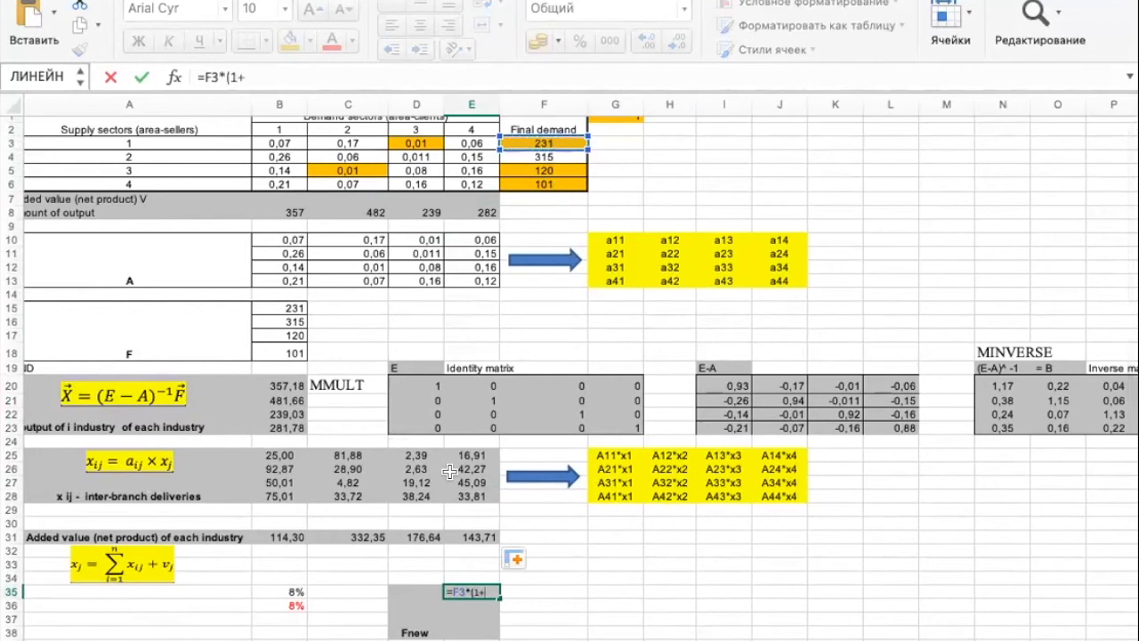
scroll(563, 258, down, 5)
click(314, 375)
text())
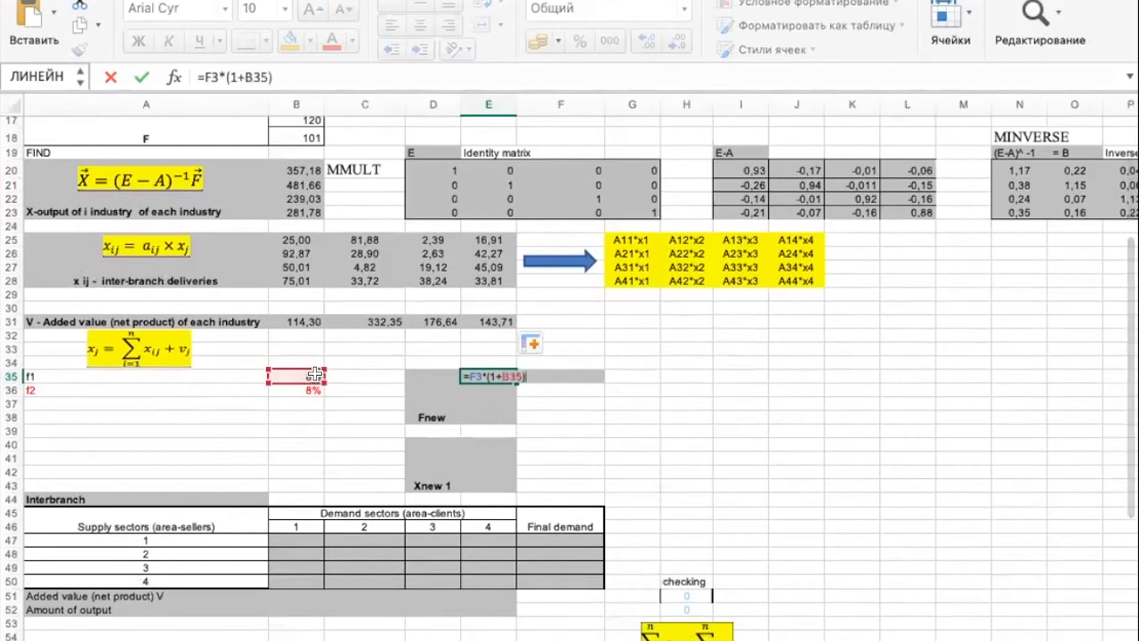
key(Return)
click(495, 377)
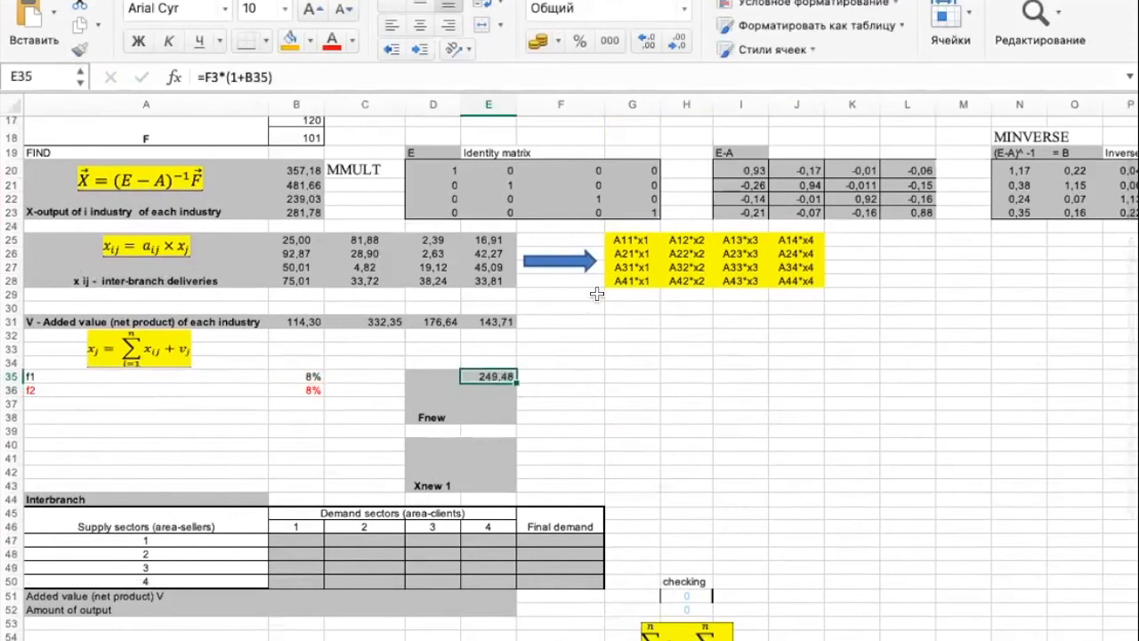
Re-enter the new f1 in E35 as F3 multiplied by a constant factor representing the 8% increase.
scroll(525, 267, up, 5)
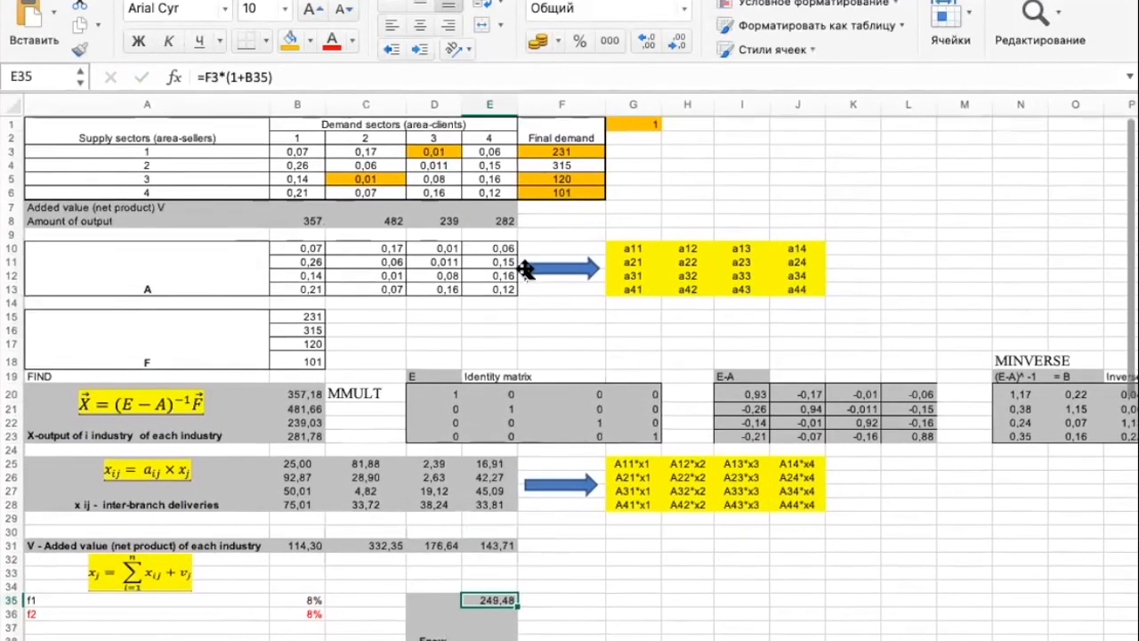
text(=)
click(566, 150)
text(*)
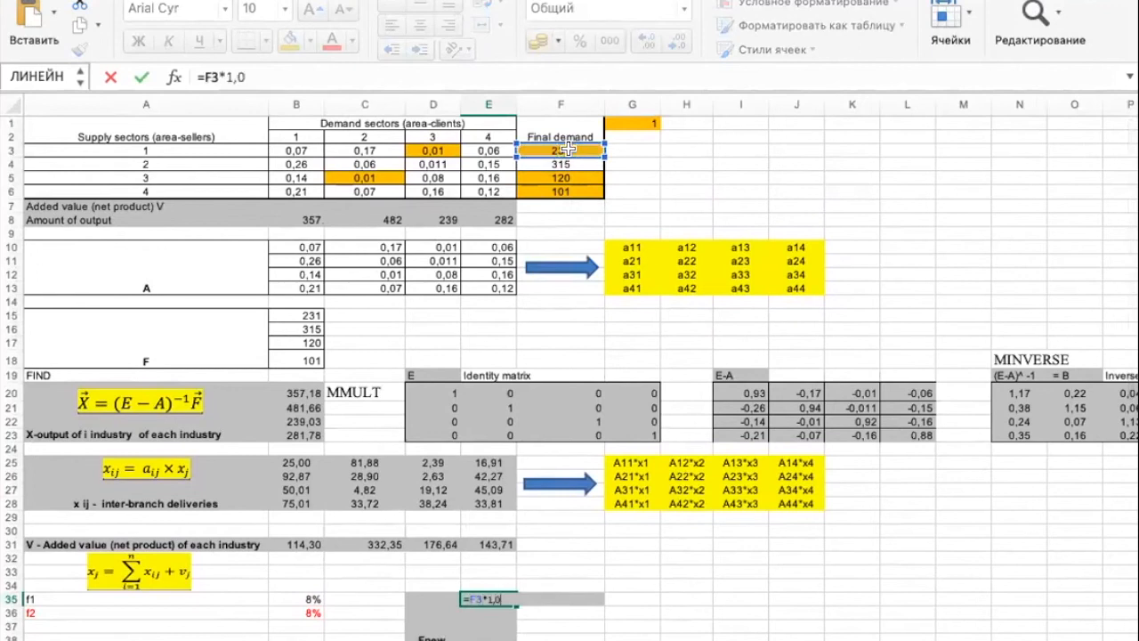
key(Return)
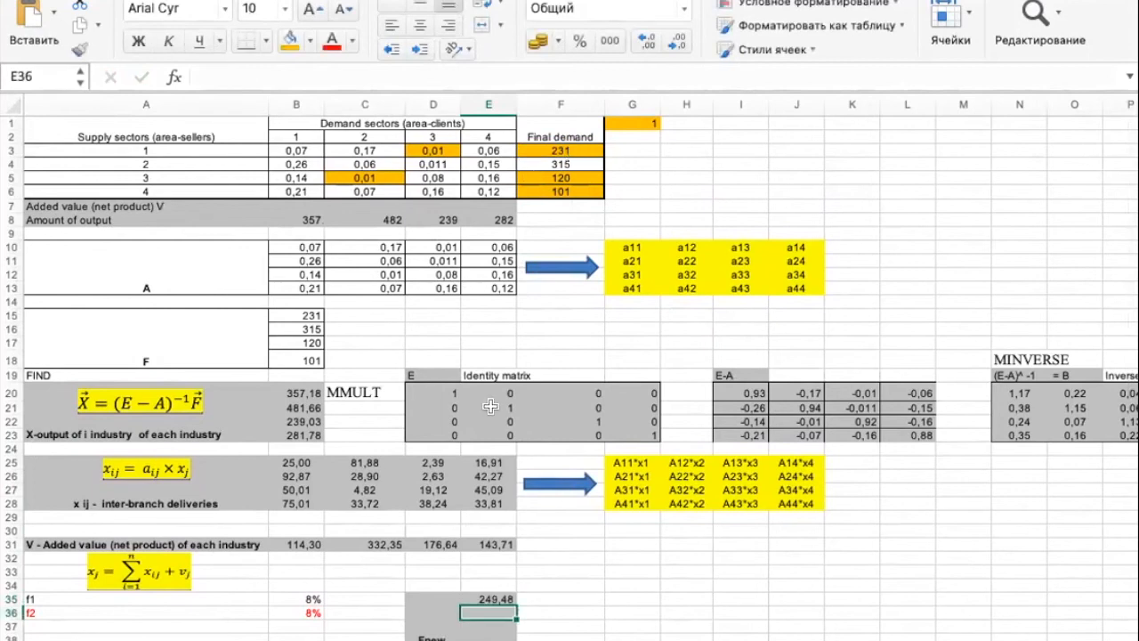
Complete the Fnew block by linking E36 to the original final demand in F4 and copying it down to E38.
scroll(476, 487, down, 4)
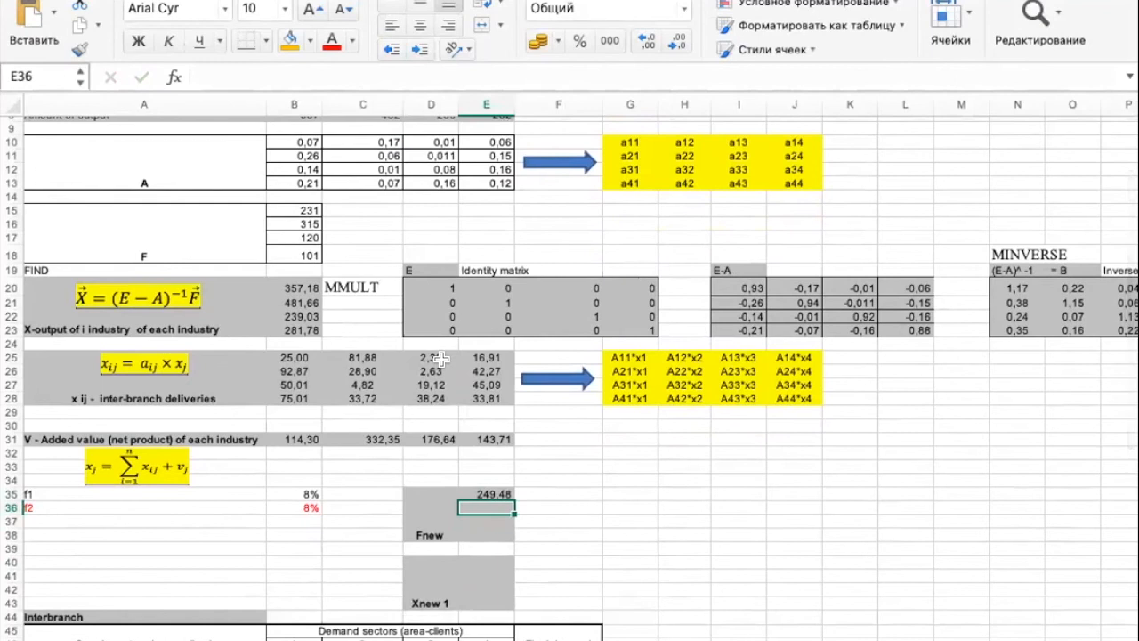
scroll(442, 358, up, 3)
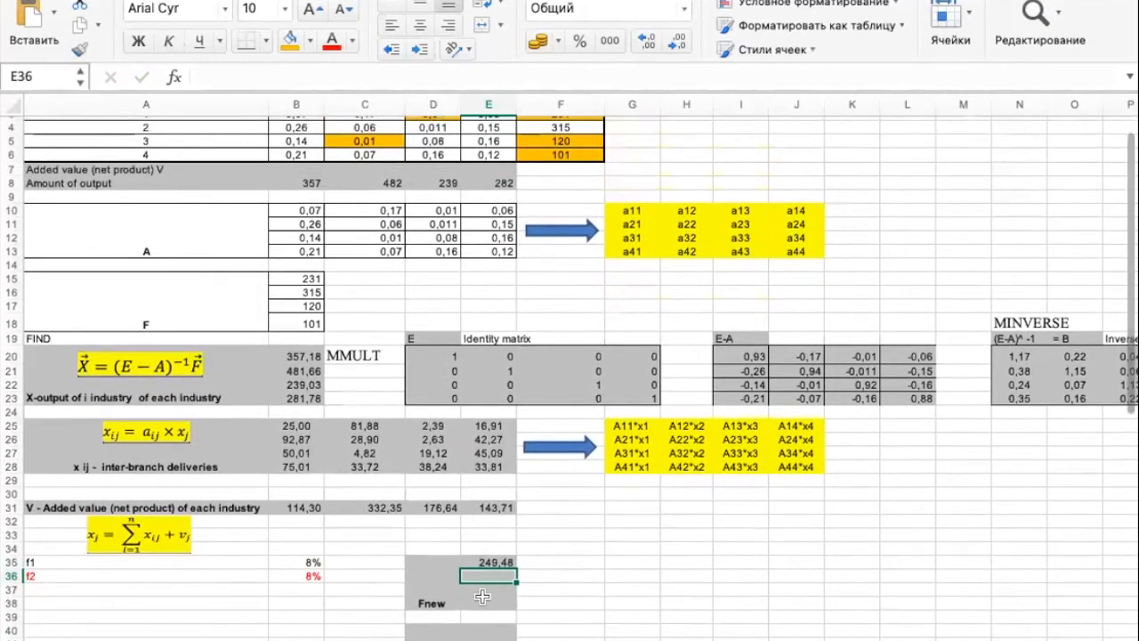
scroll(538, 291, up, 2)
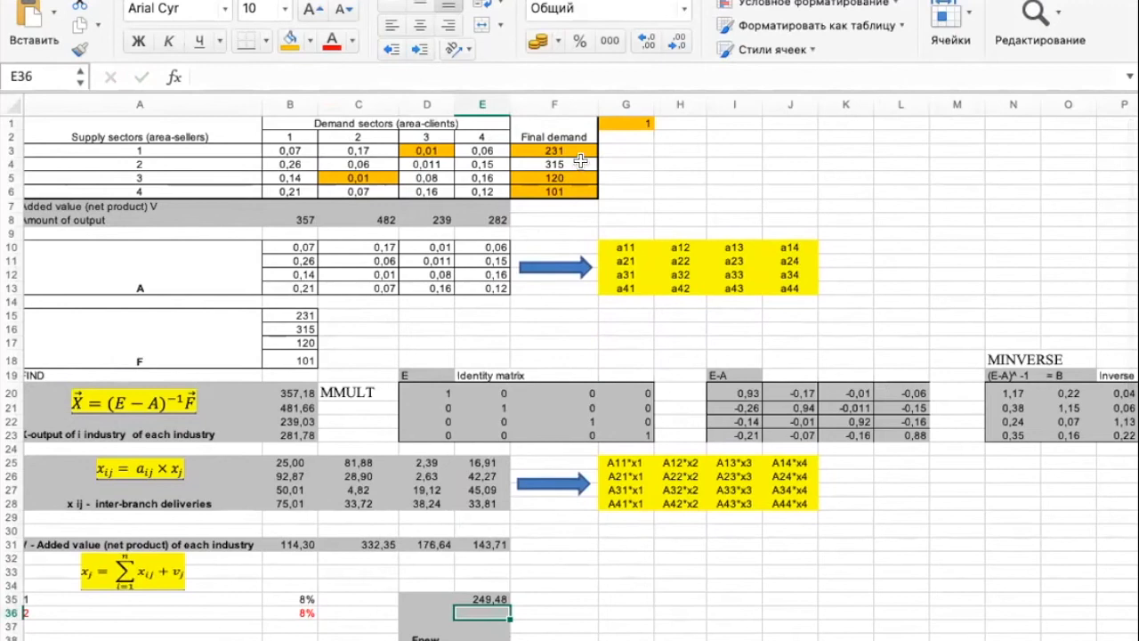
scroll(409, 325, down, 3)
text(=)
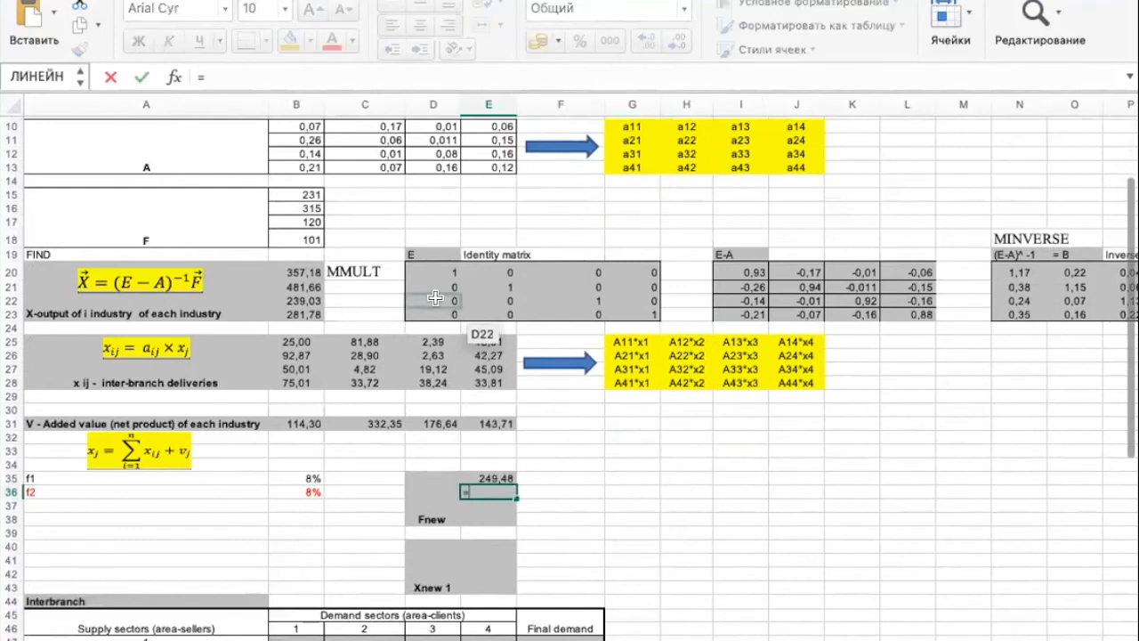
scroll(435, 298, up, 3)
click(550, 164)
key(Return)
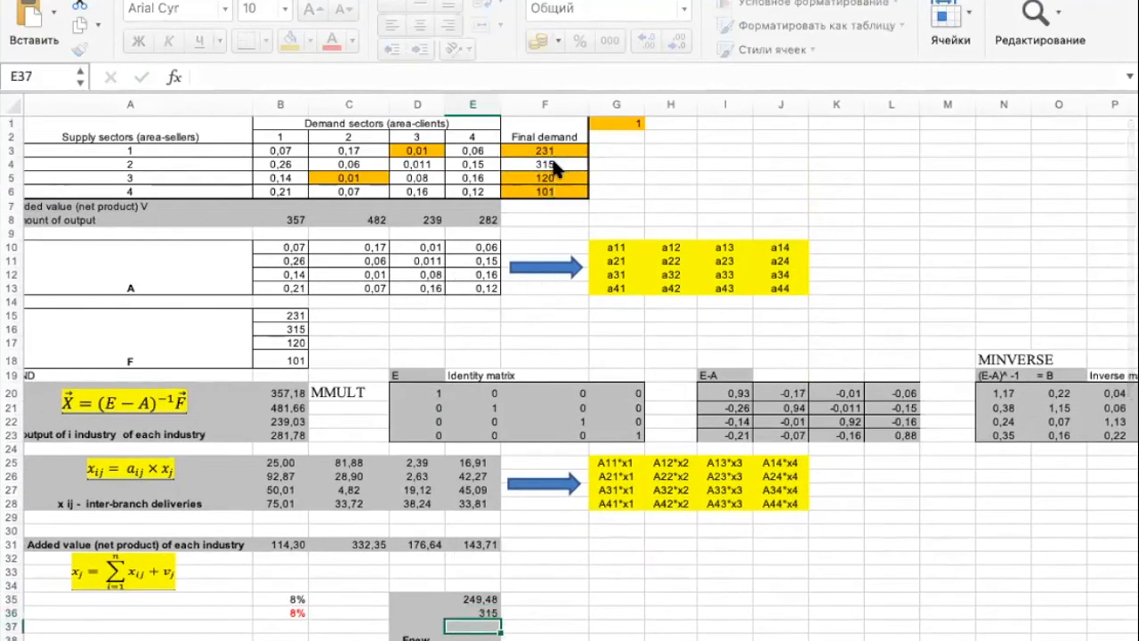
scroll(525, 311, down, 3)
click(509, 487)
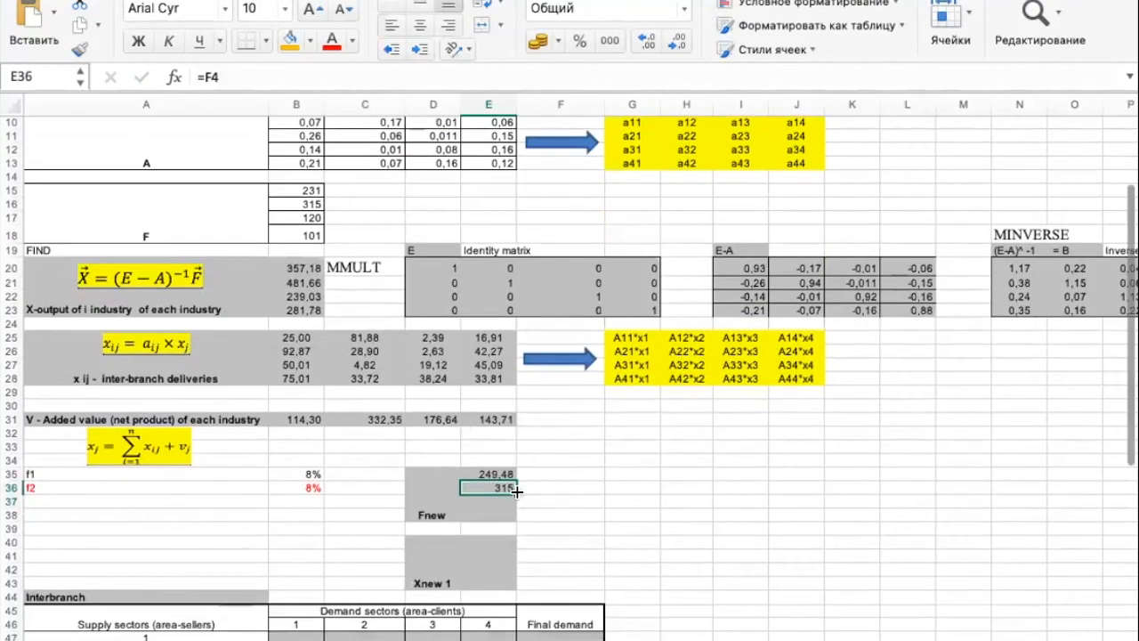
drag(516, 491, 520, 519)
click(527, 516)
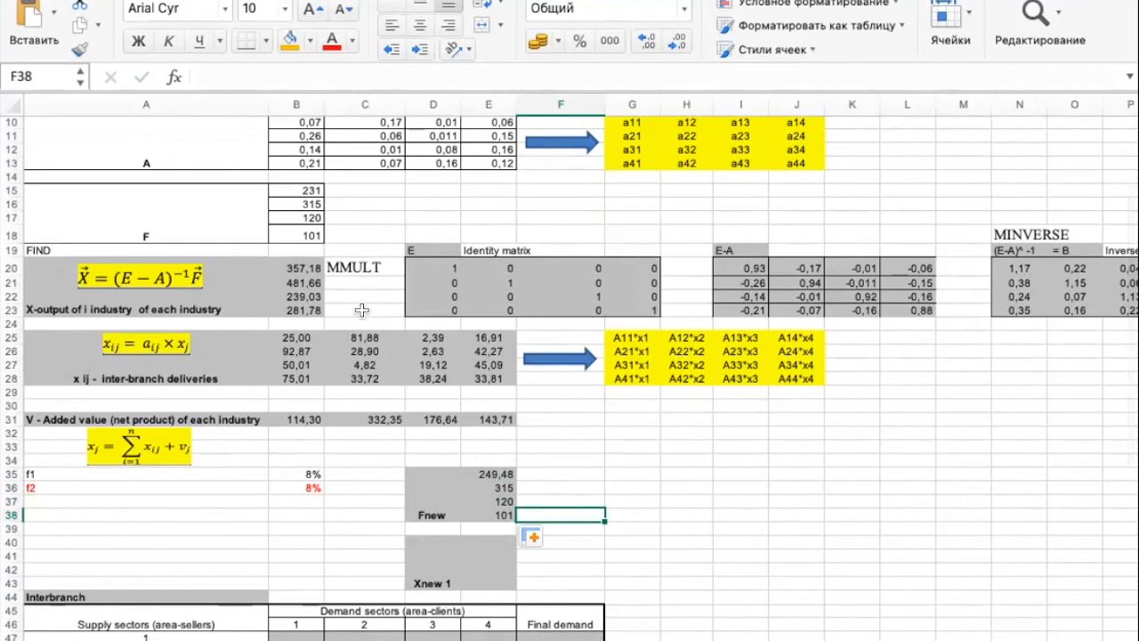
Examine the output formula X = (E-A)^-1 F, the inverse matrix N20:Q23 and the MMULT note in C20.
click(185, 280)
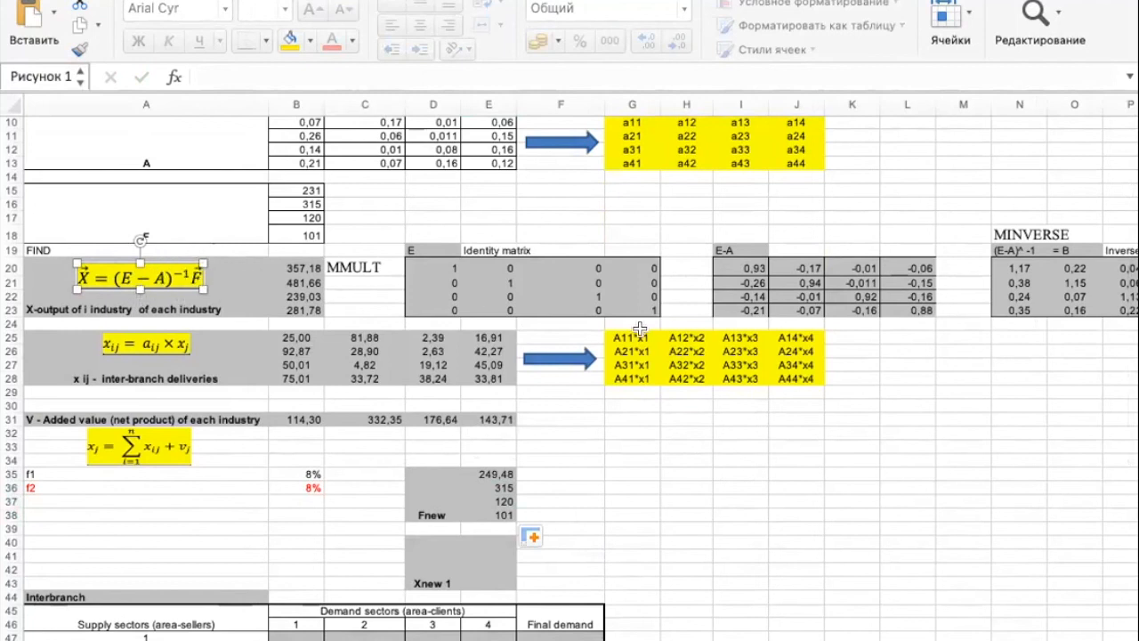
scroll(914, 308, right, 3)
scroll(914, 308, up, 1)
drag(837, 302, 1018, 347)
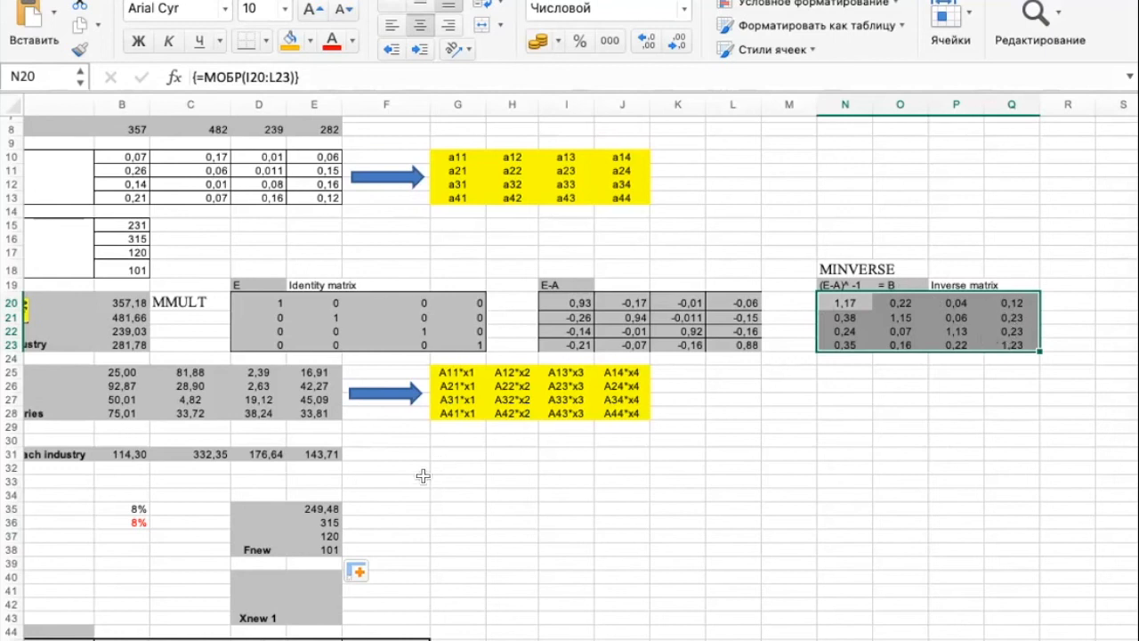
scroll(347, 463, left, 5)
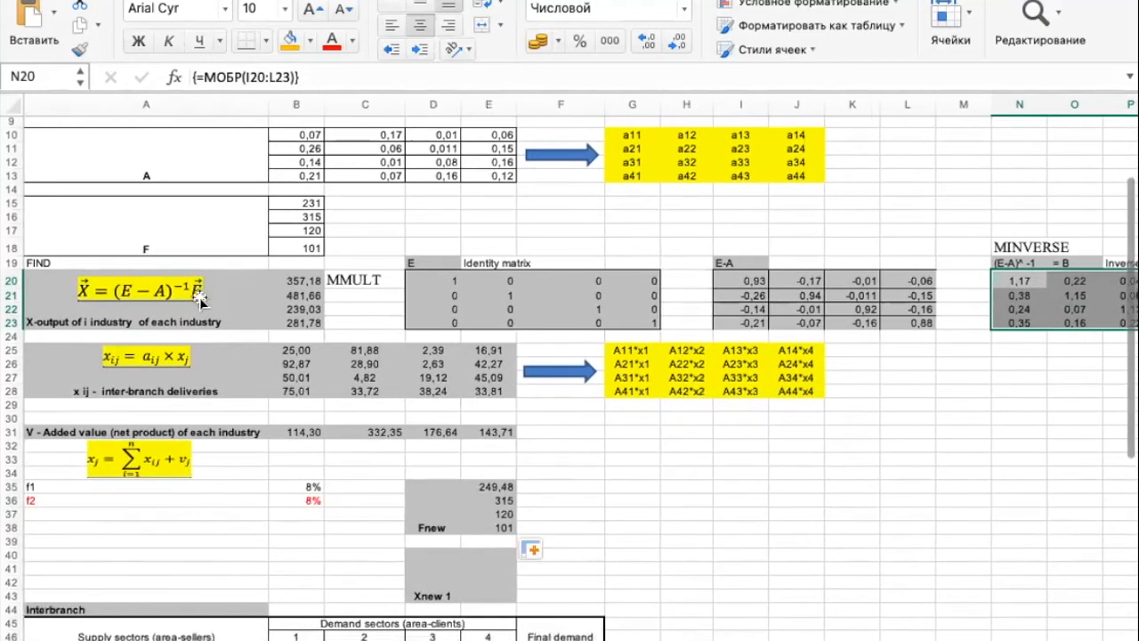
click(376, 281)
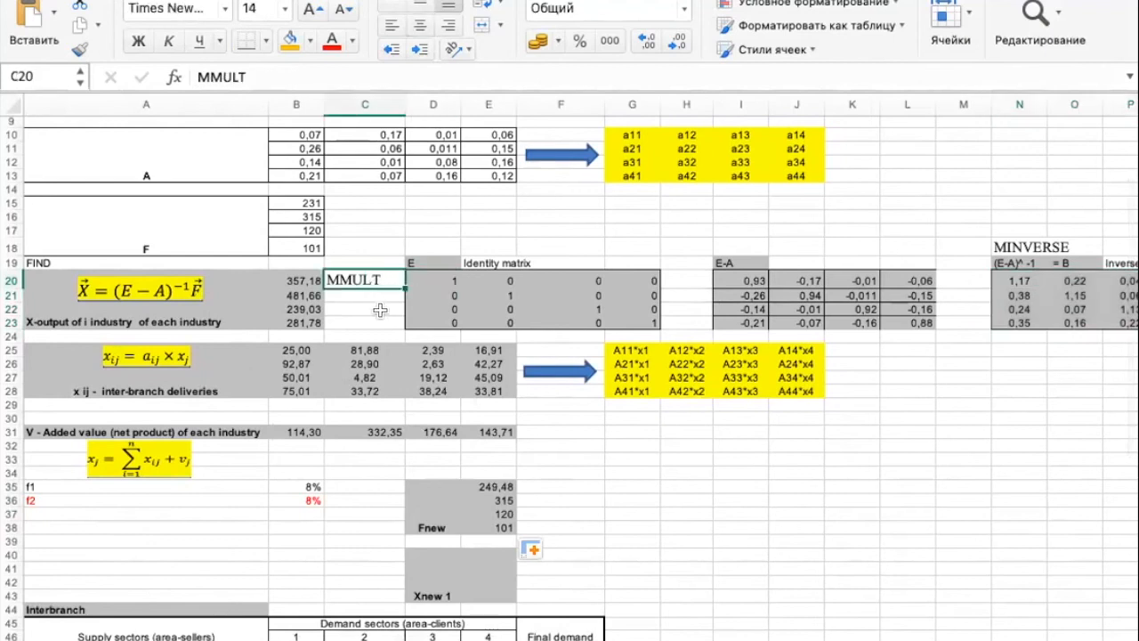
Calculate the Xnew 1 outputs in E40:E43 with the array formula =МУМНОЖ(N20:Q23;E35:E38).
click(488, 556)
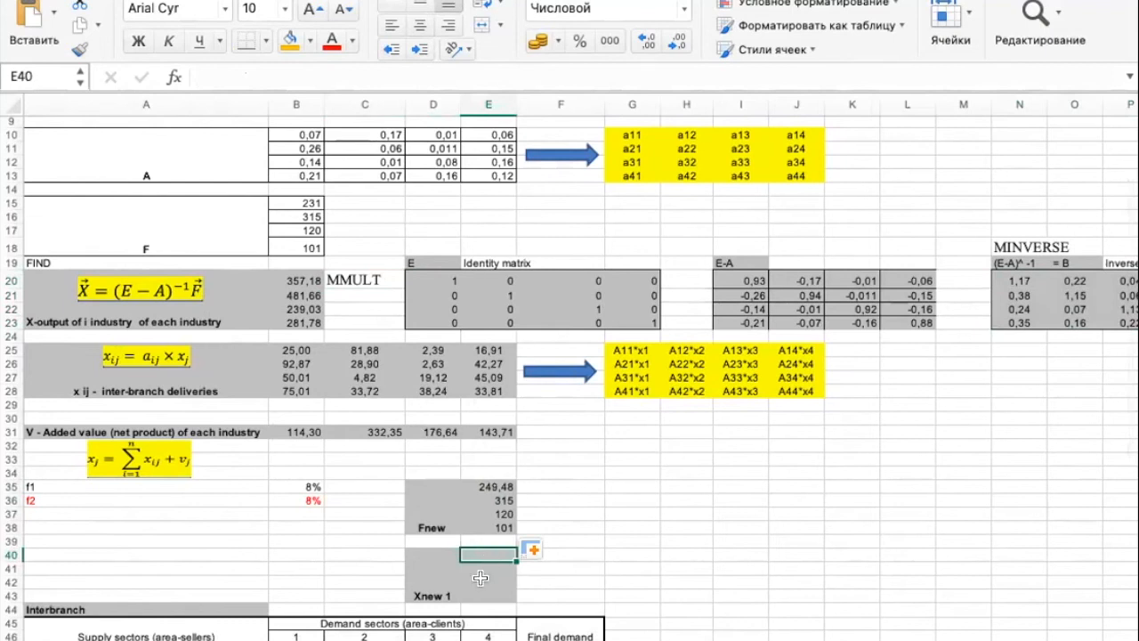
scroll(474, 582, down, 3)
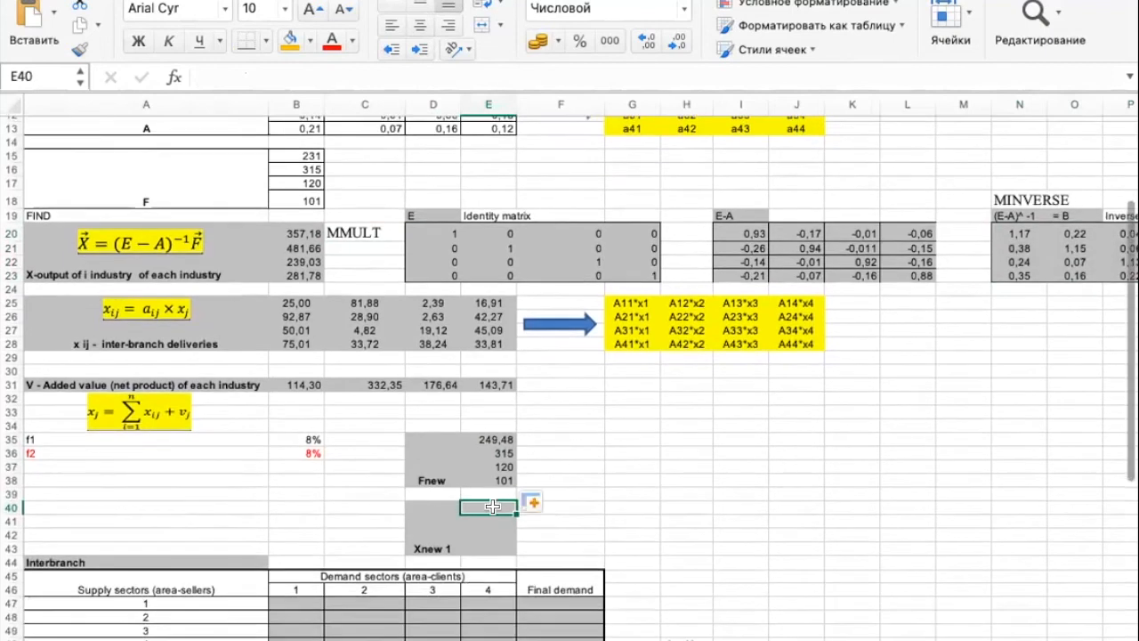
drag(492, 509, 490, 544)
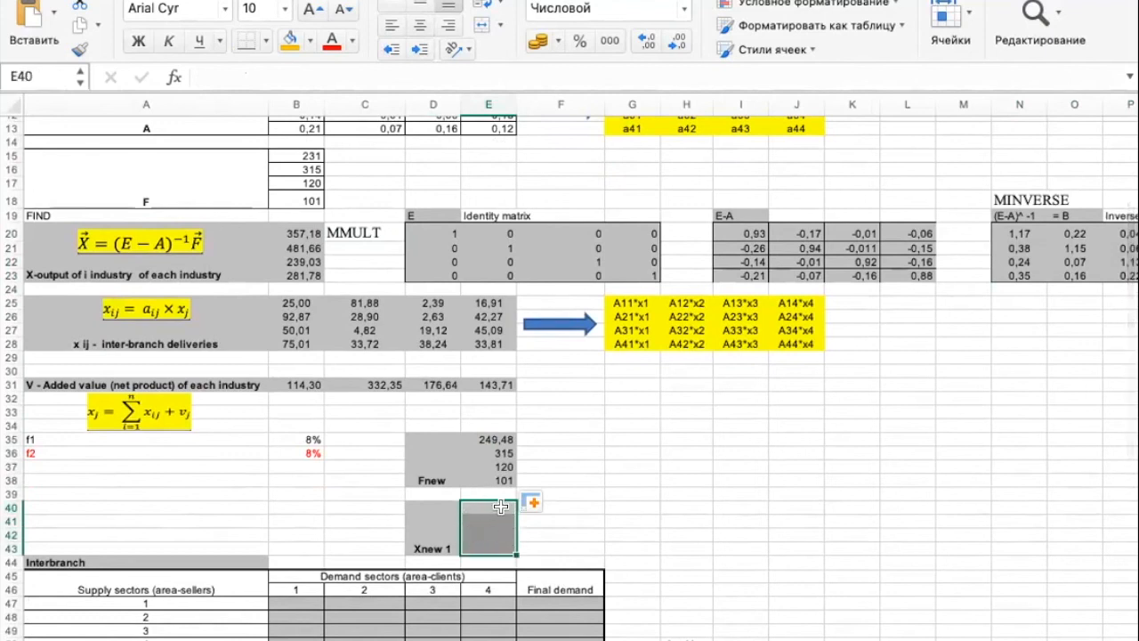
text(=)
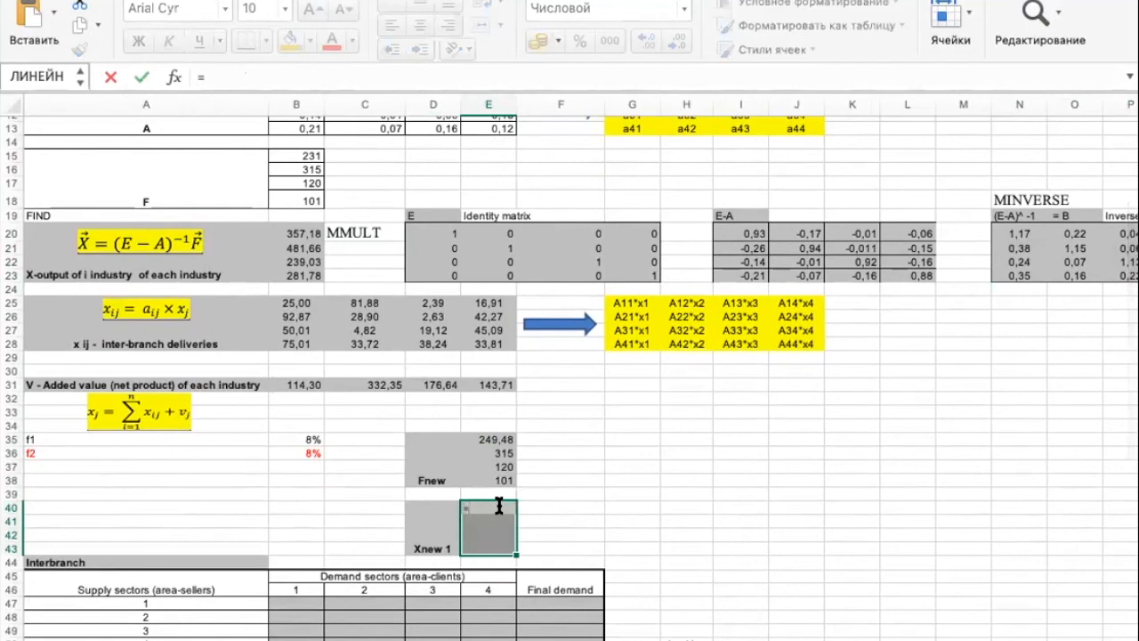
text(му)
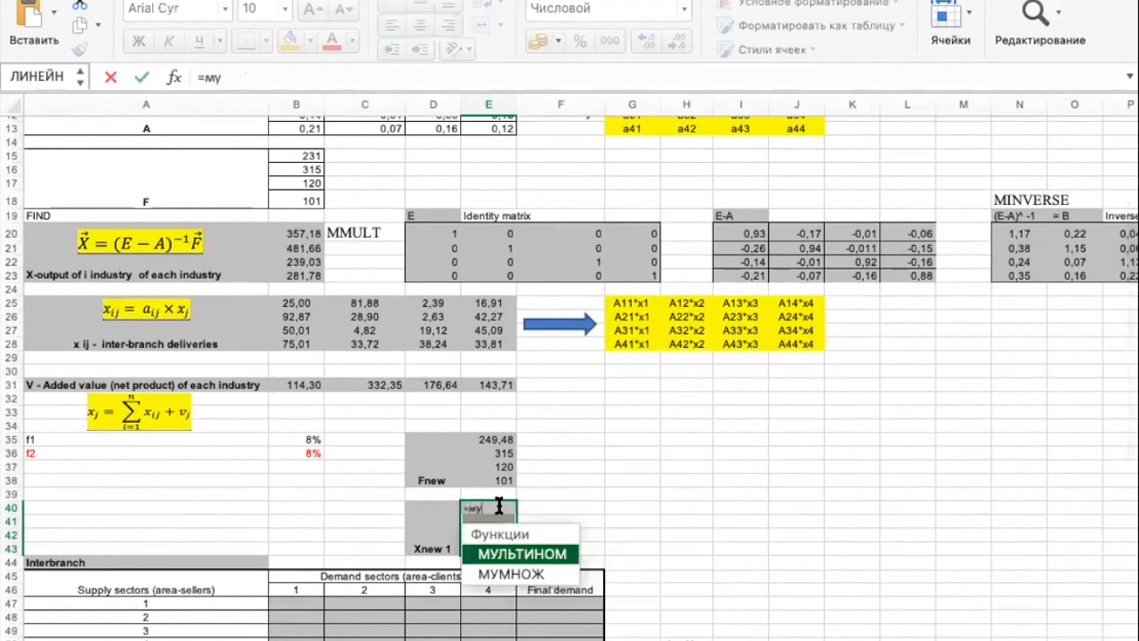
double_click(534, 574)
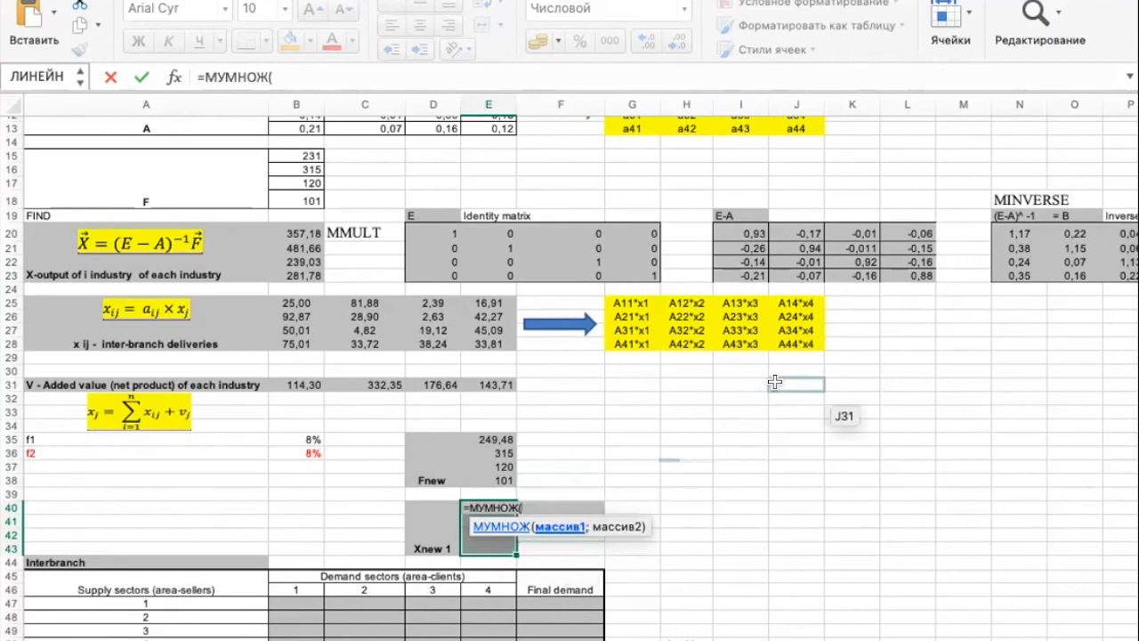
scroll(774, 382, right, 2)
scroll(774, 382, down, 1)
scroll(774, 381, right, 1)
drag(841, 205, 1014, 245)
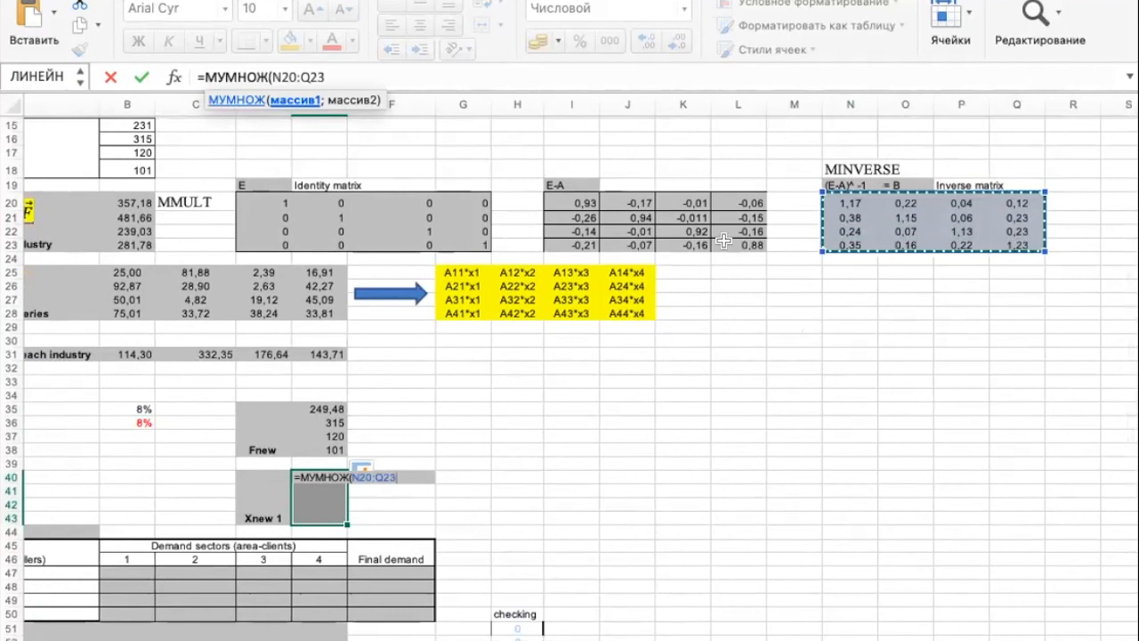
text(;)
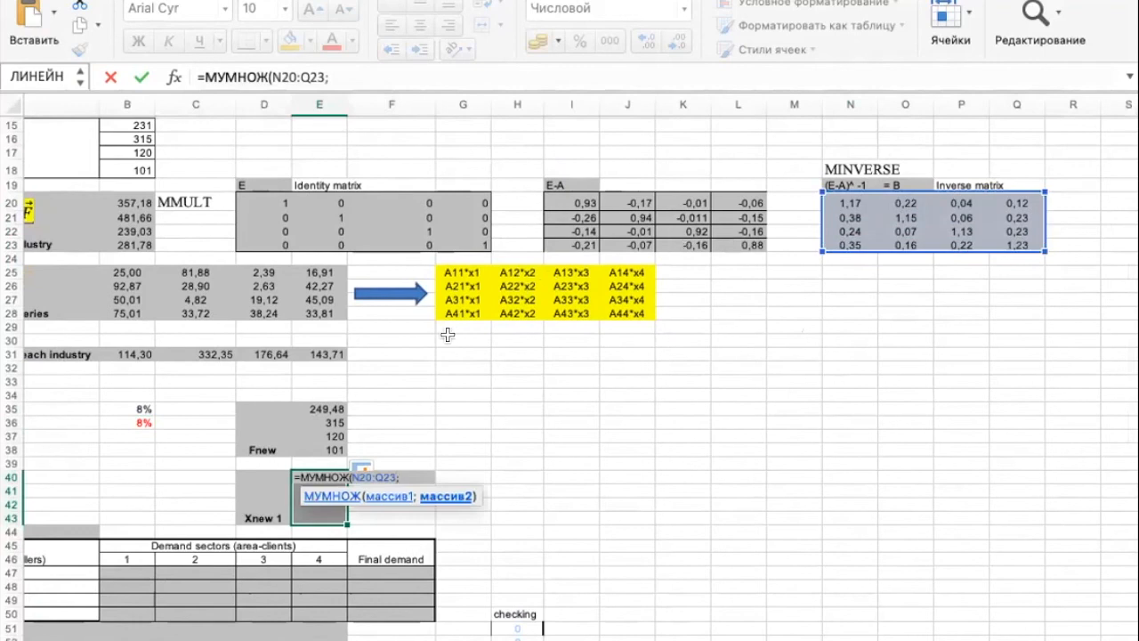
scroll(447, 334, left, 5)
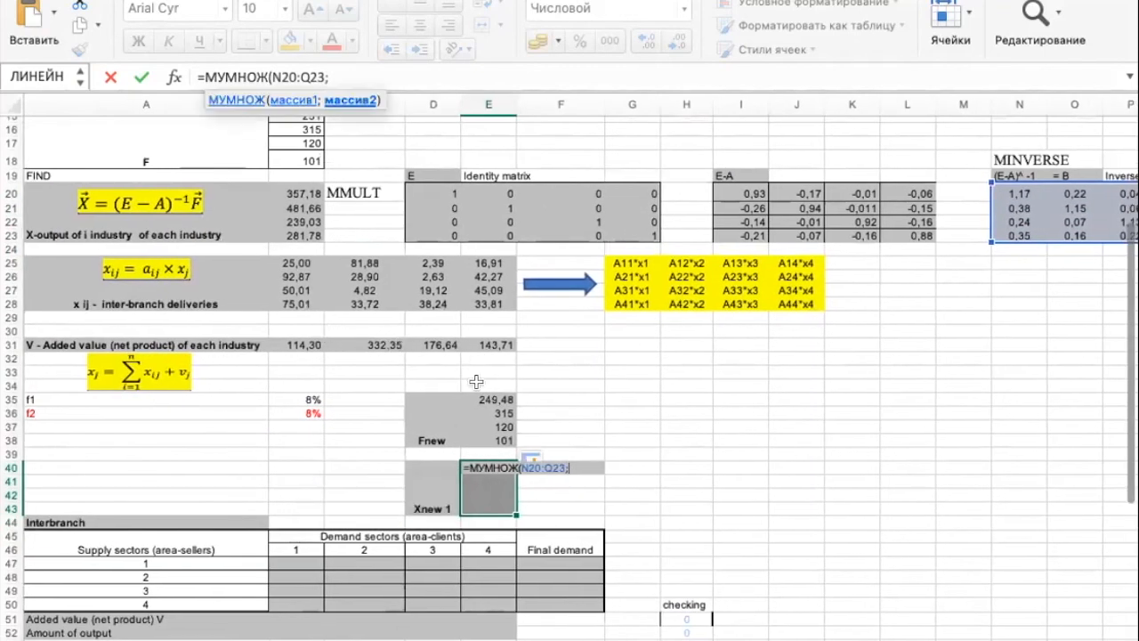
drag(498, 399, 496, 433)
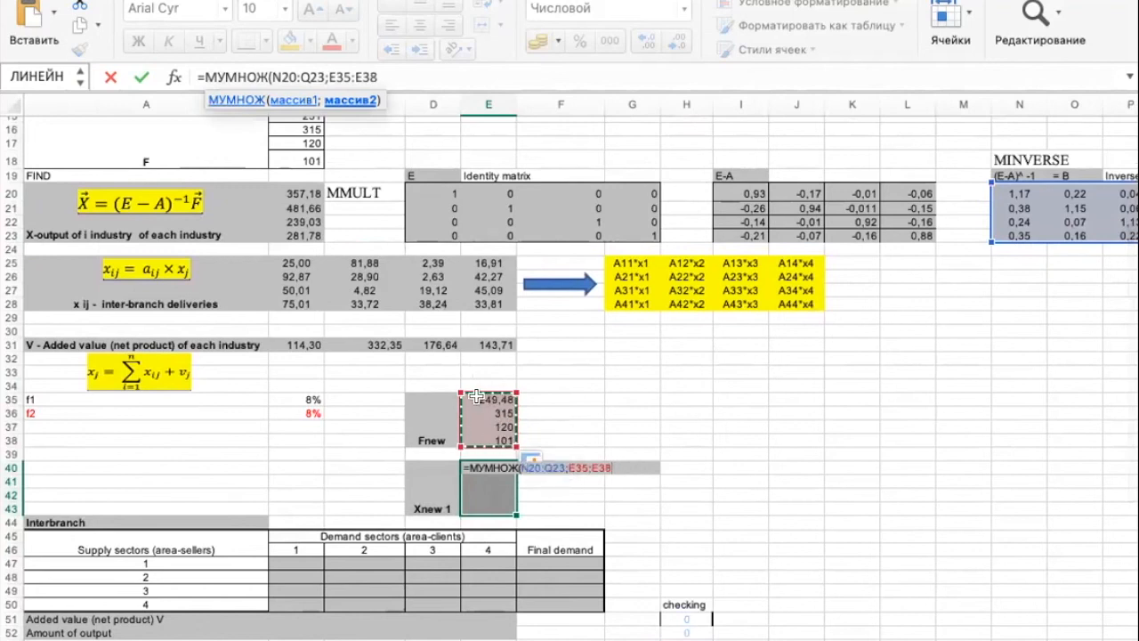
text())
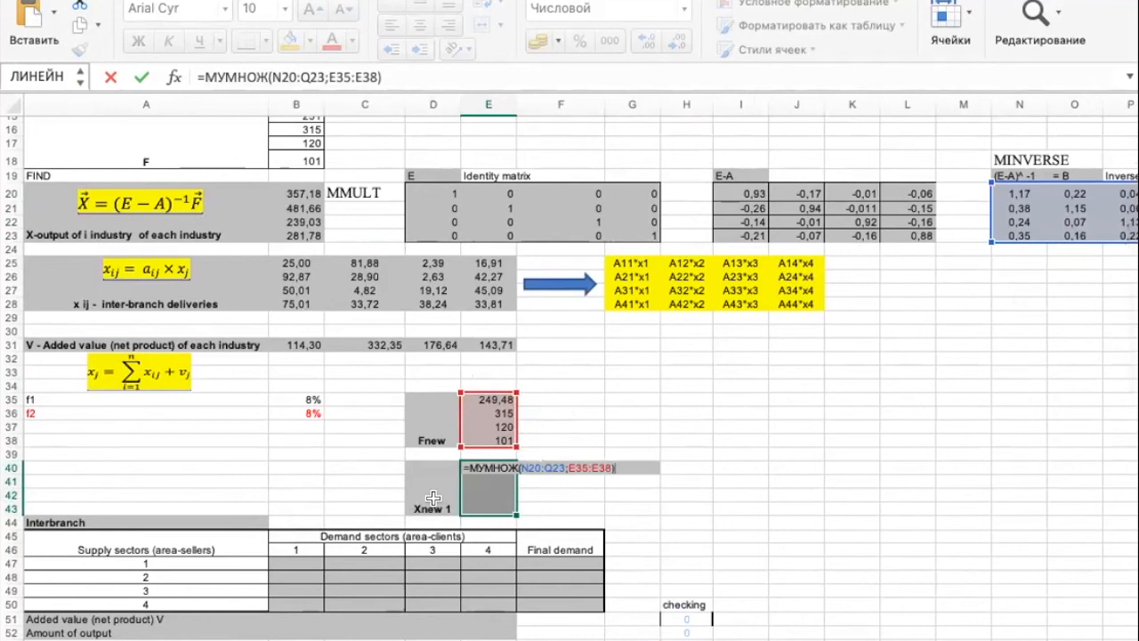
key(ctrl+shift+Return)
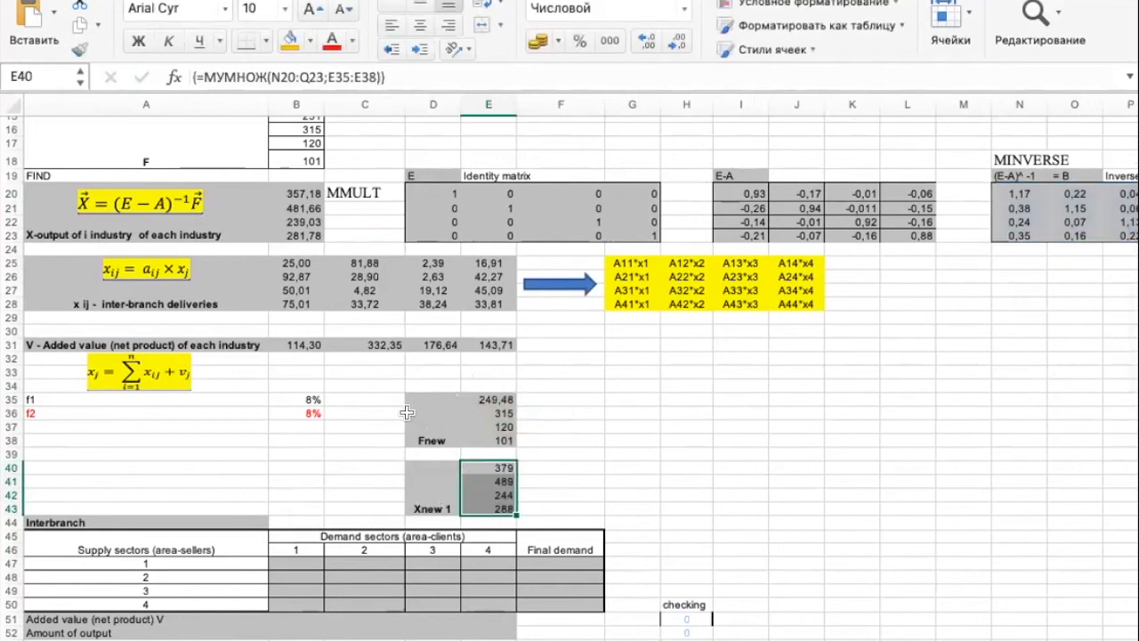
Link the Amount of output for sectors 1 and 2, cells B52 and C52, to the new outputs in E40 and E41.
scroll(319, 459, down, 3)
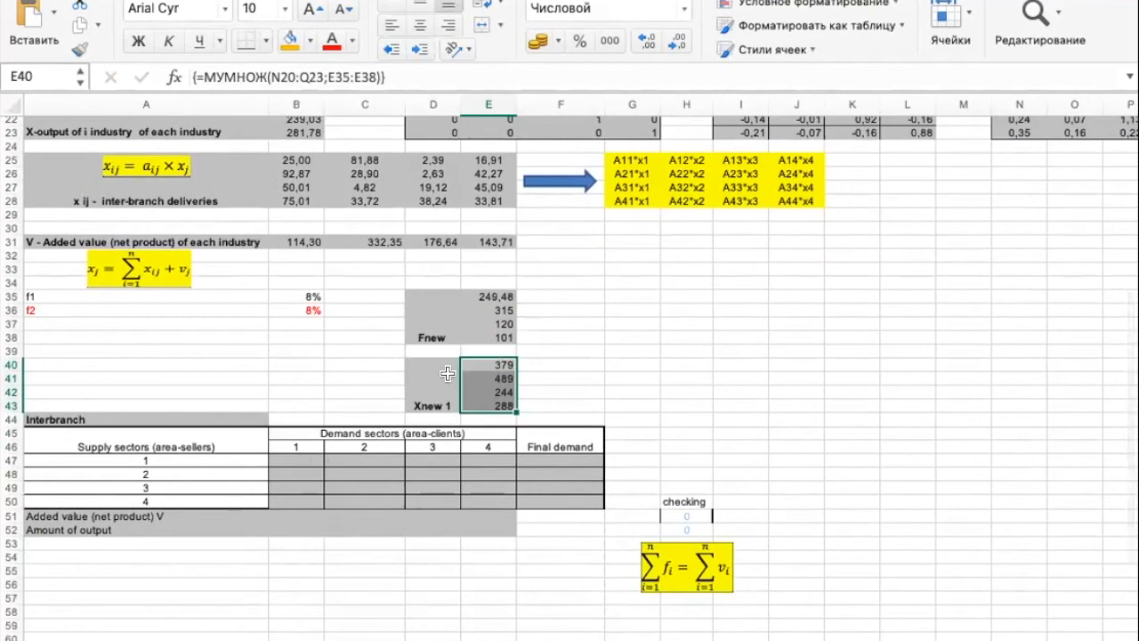
drag(296, 530, 485, 532)
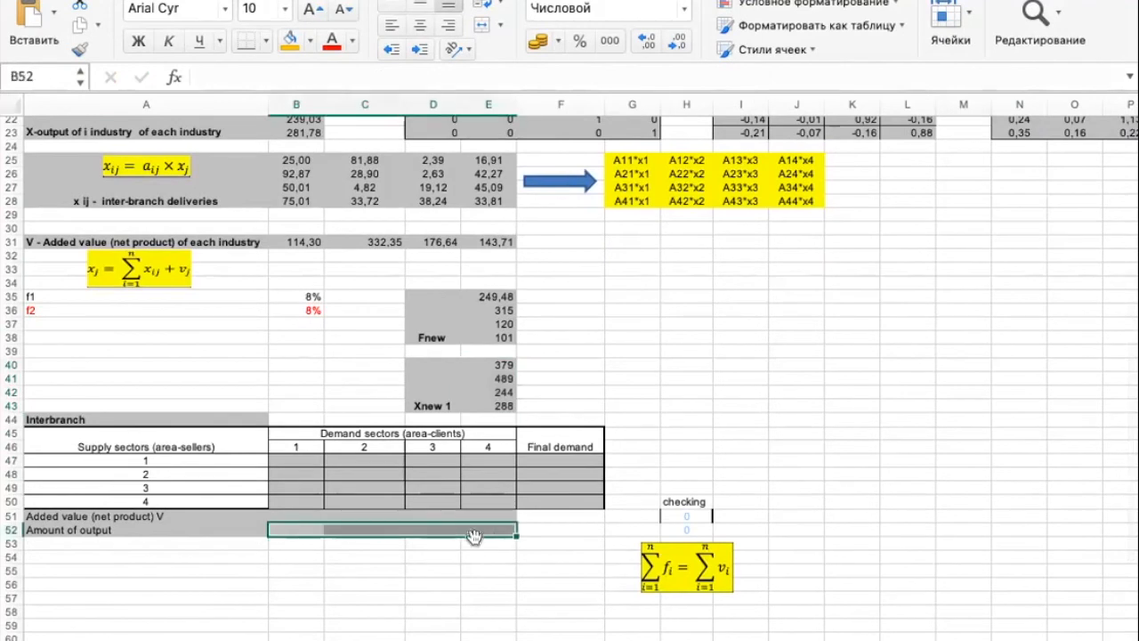
click(297, 531)
text(=)
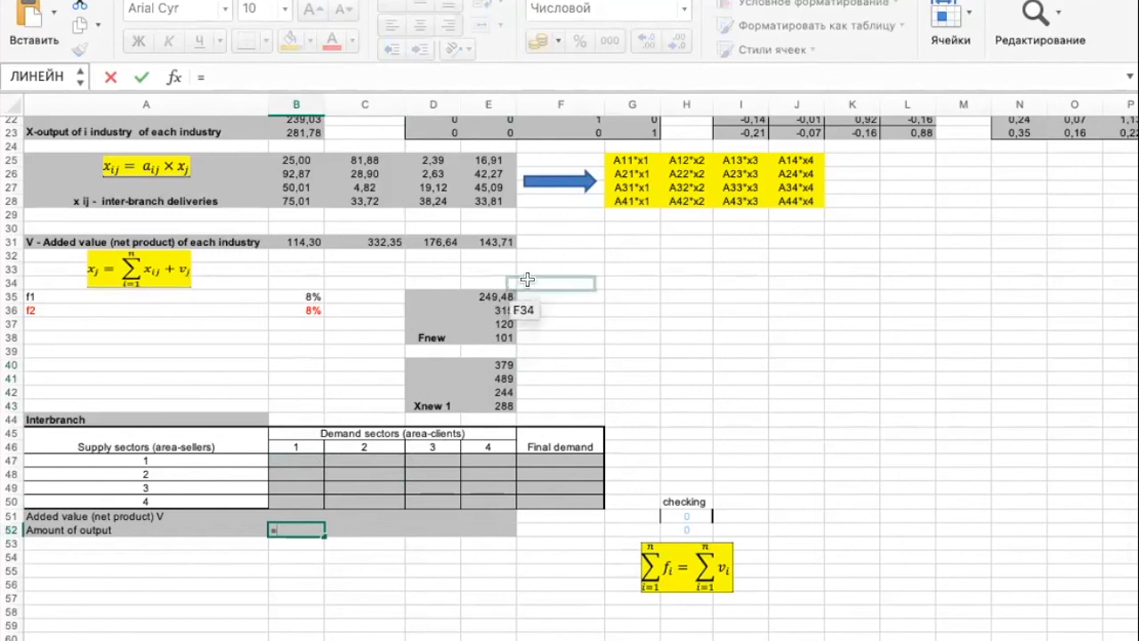
click(504, 363)
key(Return)
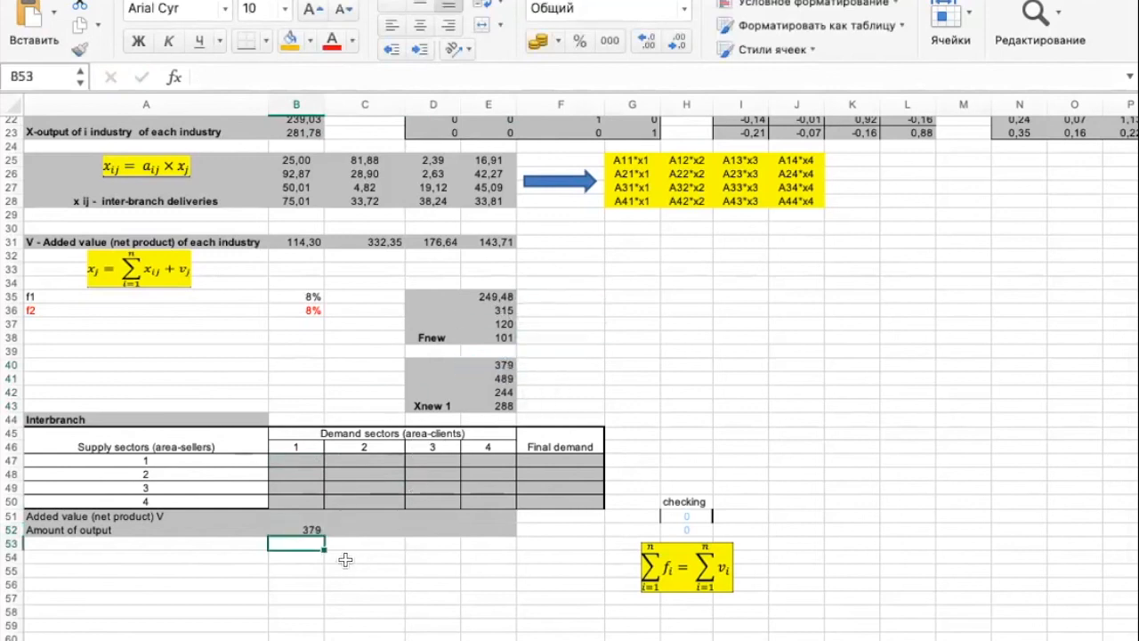
click(364, 530)
text(=)
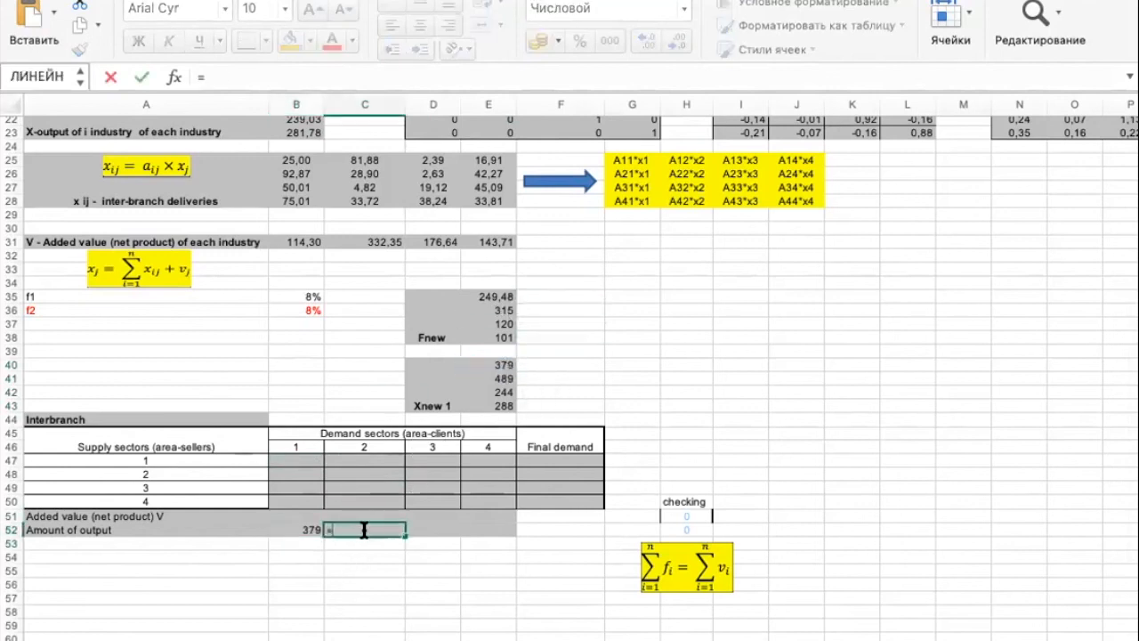
click(488, 379)
key(Return)
Link the Amount of output for sectors 3 and 4, cells D52 and E52, to the new outputs in E42 and E43.
click(431, 529)
text(=)
click(488, 393)
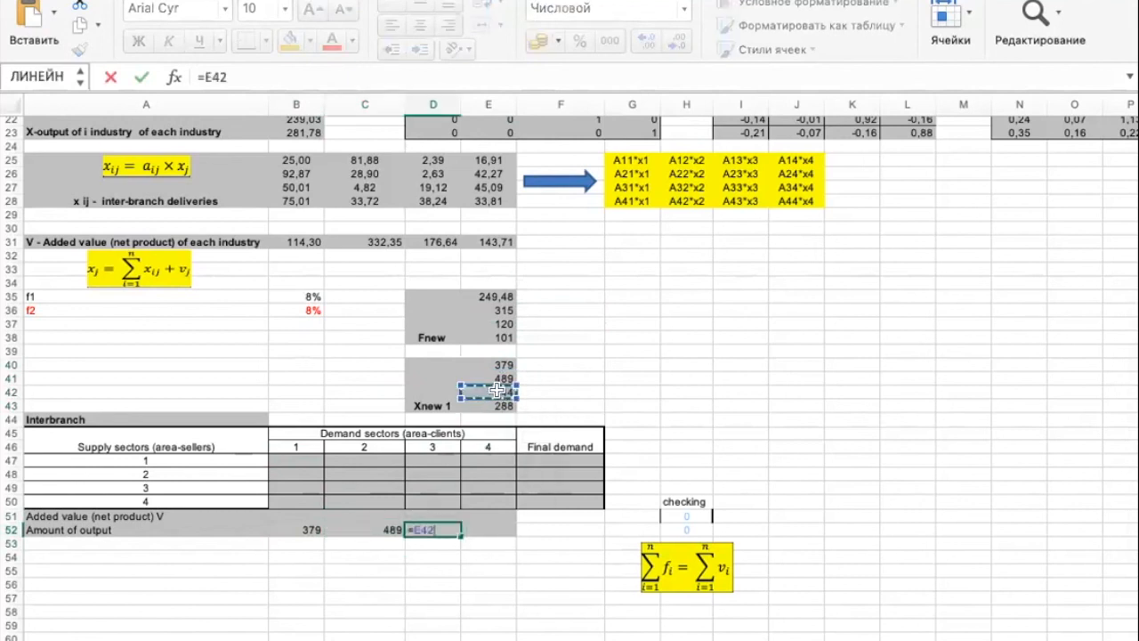
key(Return)
click(489, 529)
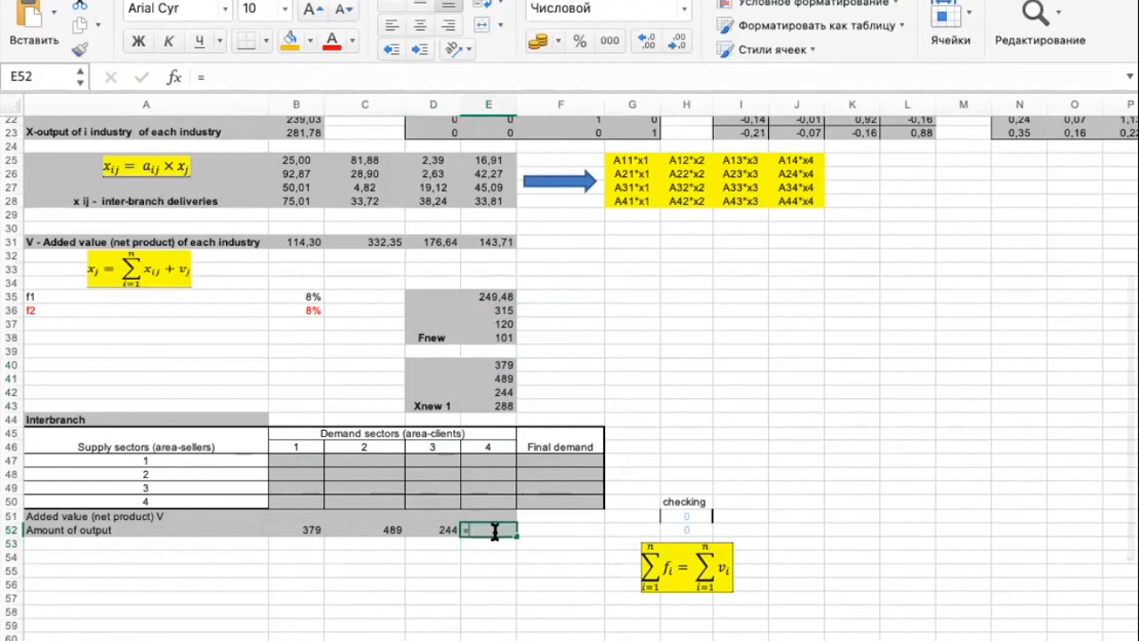
text(=)
click(499, 405)
key(Return)
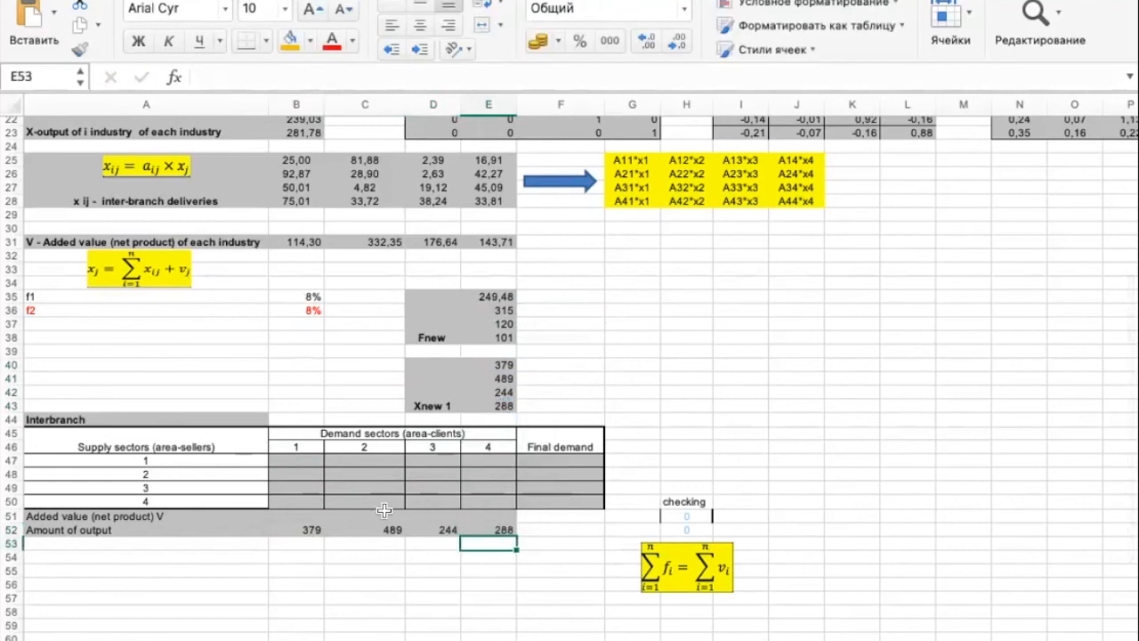
Examine the delivery formula xij = aij × xj, coefficient matrix A and the Amount of output row that feed the Interbranch table.
scroll(319, 311, up, 2)
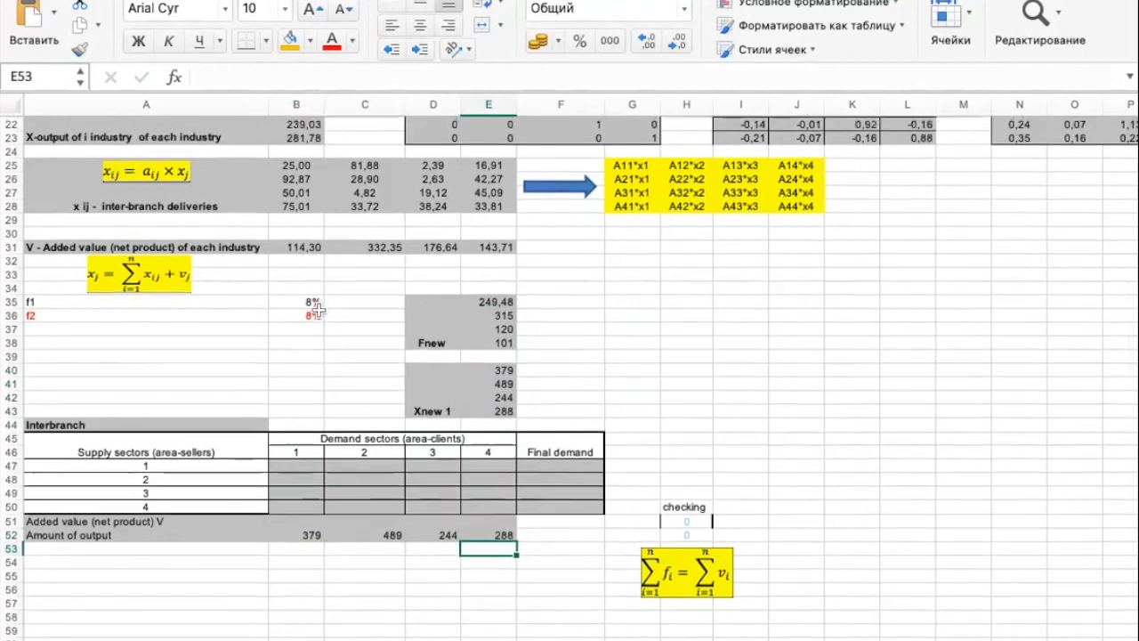
drag(296, 509, 497, 539)
click(325, 517)
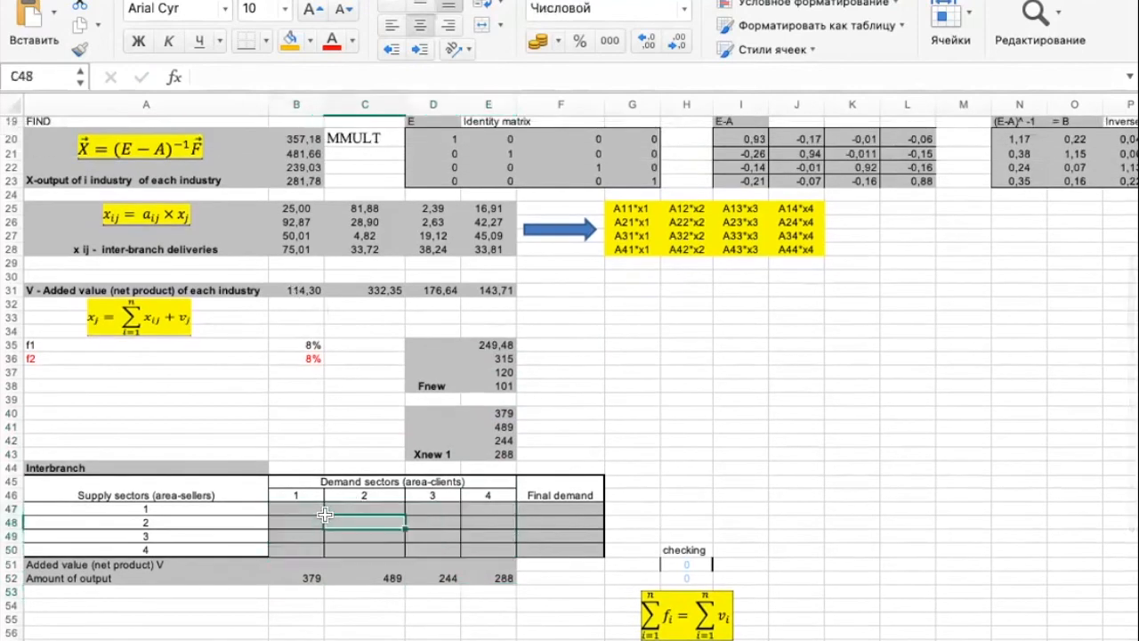
click(153, 215)
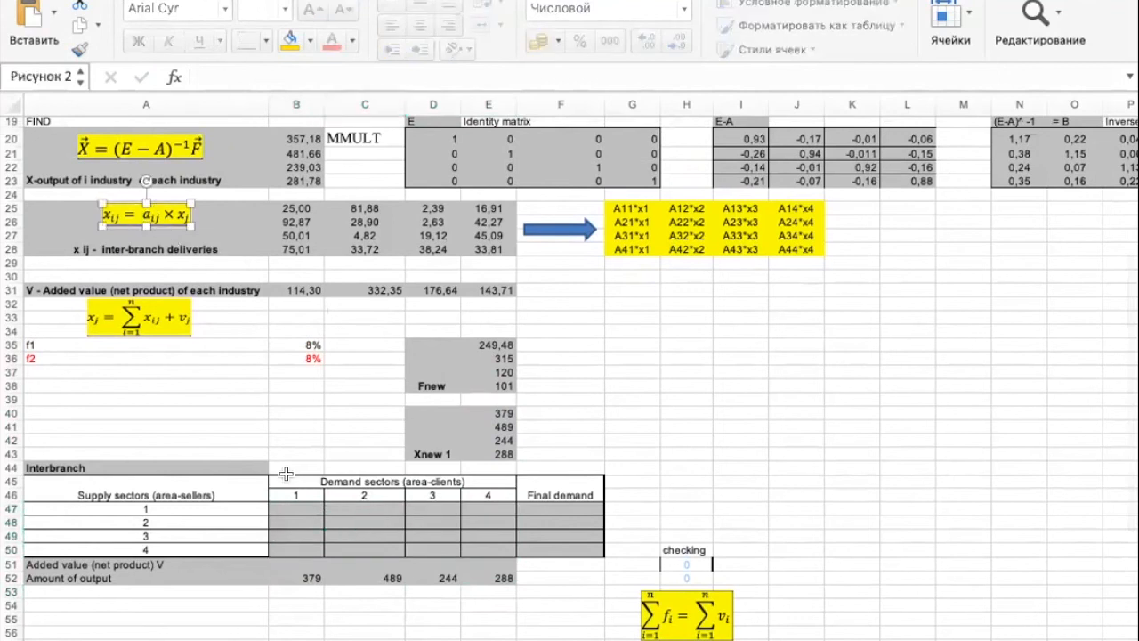
click(296, 508)
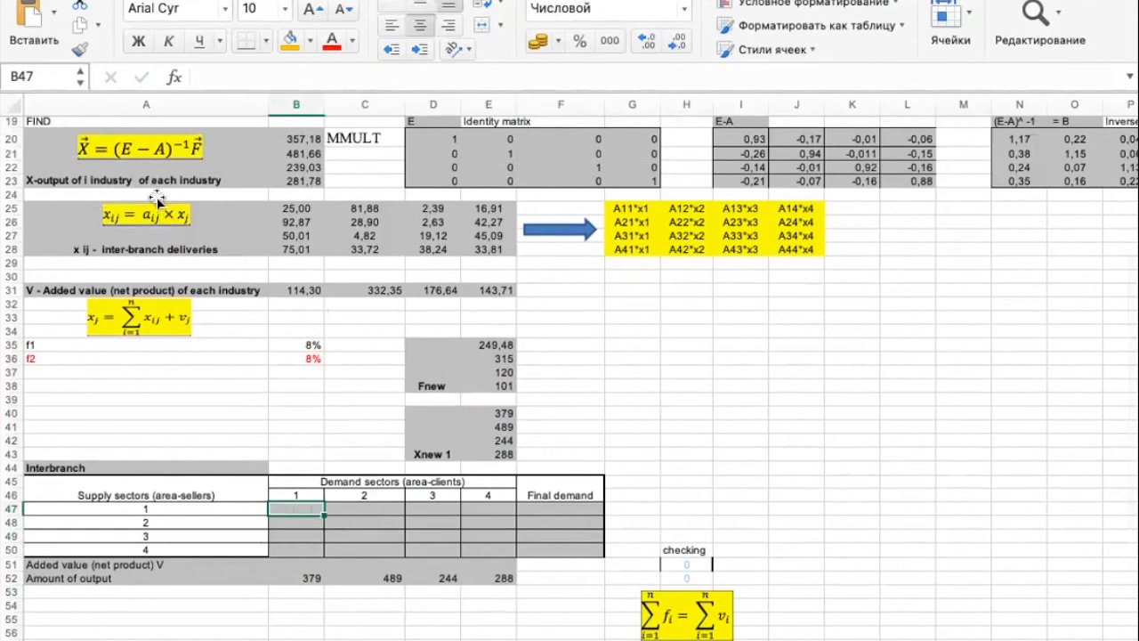
scroll(321, 331, up, 5)
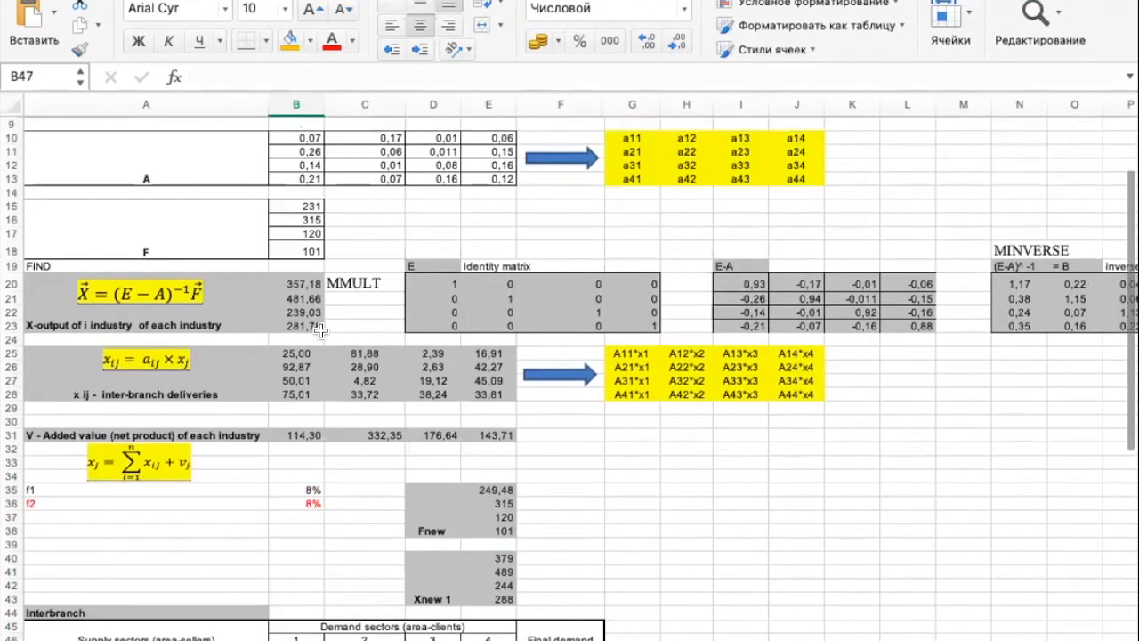
scroll(321, 257, down, 5)
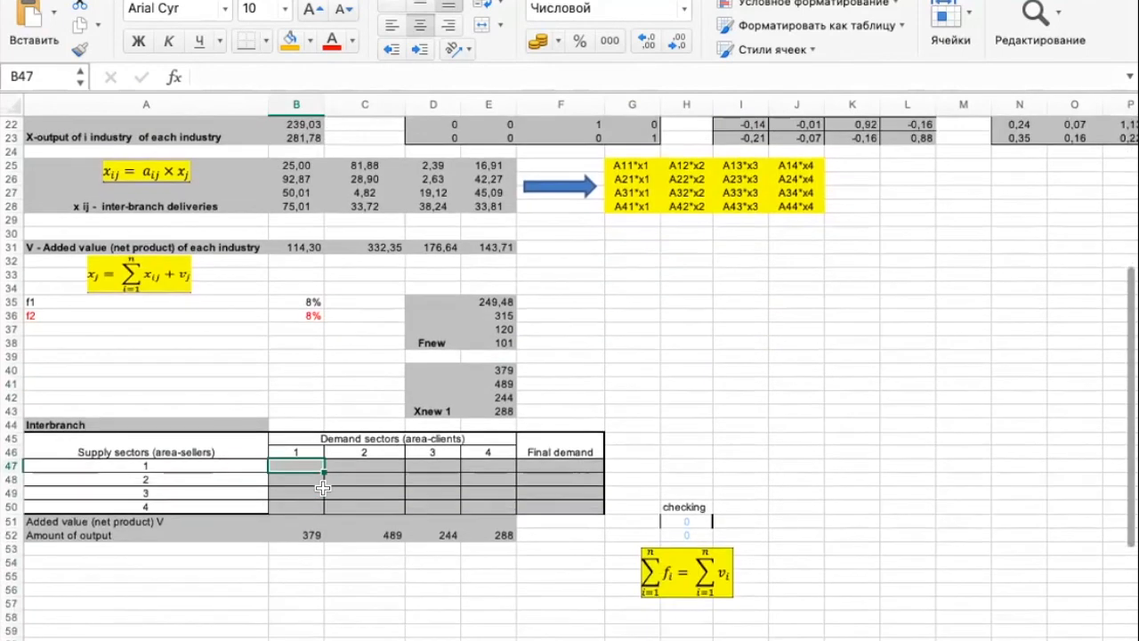
double_click(305, 533)
key(Right)
key(Right)
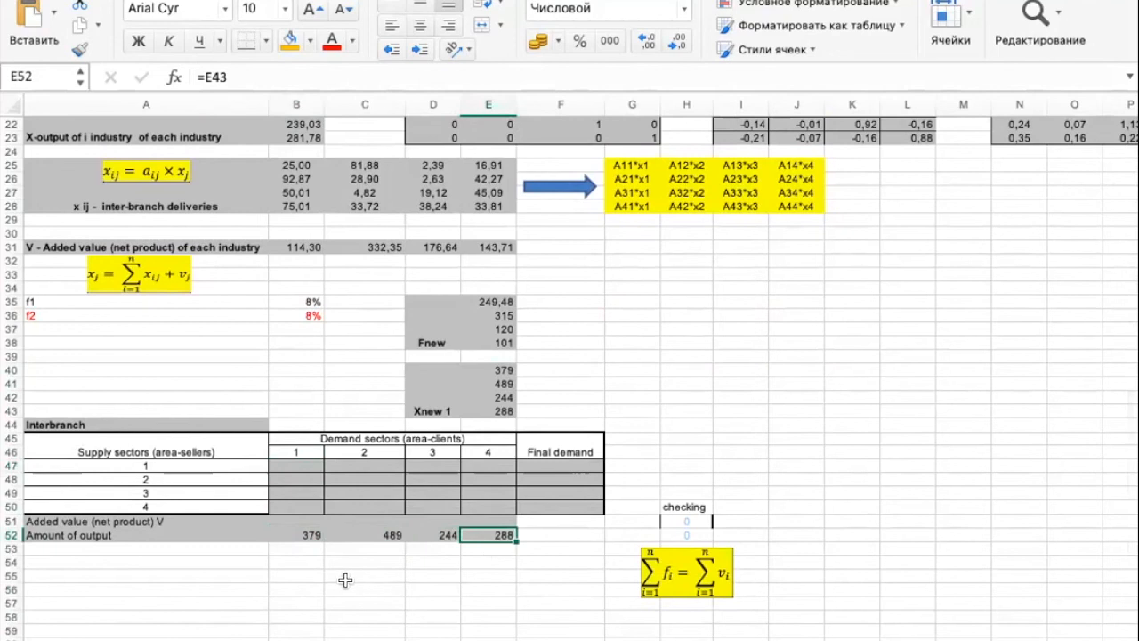
click(310, 536)
Calculate the sector 1 to sector 1 delivery in B47 with the formula =B10*B52.
click(300, 460)
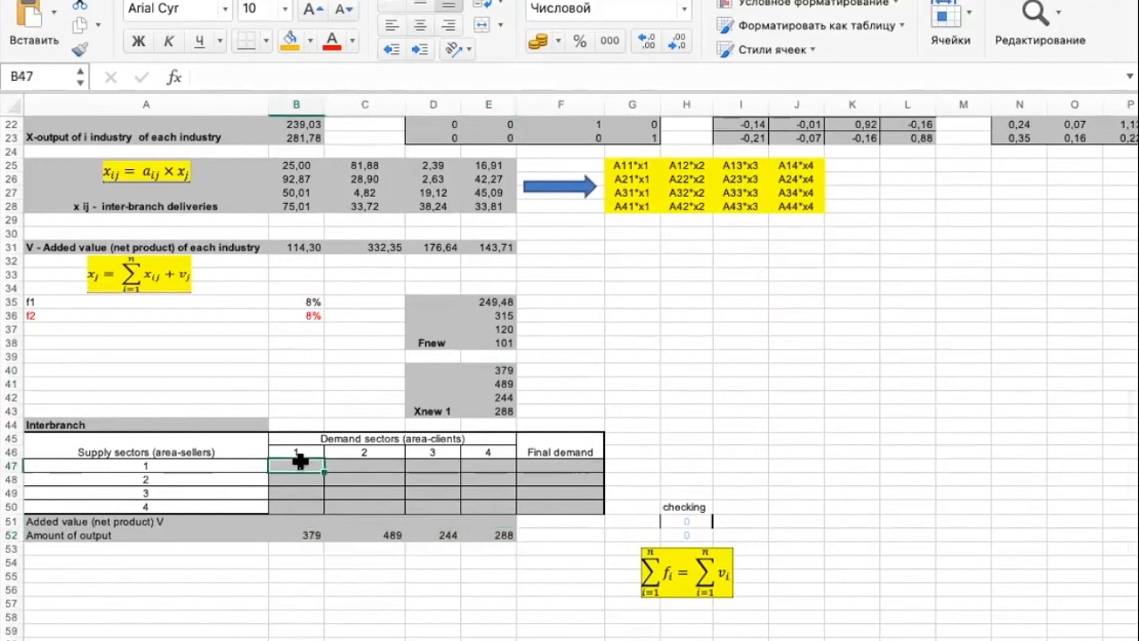
text(=)
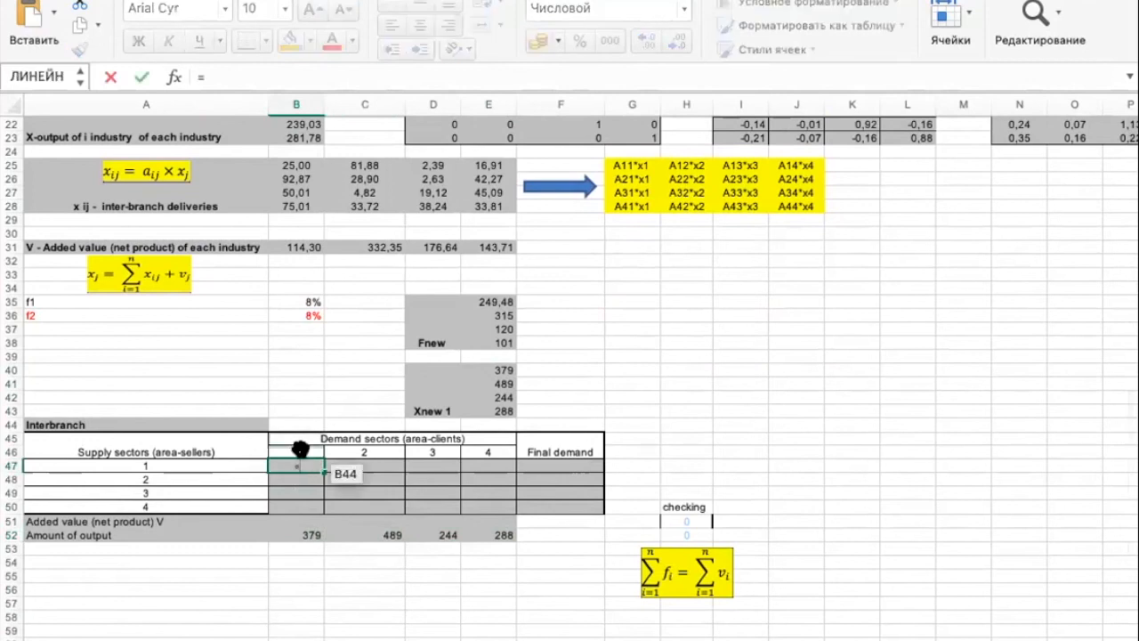
scroll(279, 330, up, 3)
scroll(307, 134, up, 3)
click(308, 169)
text(*)
scroll(308, 169, down, 5)
click(301, 548)
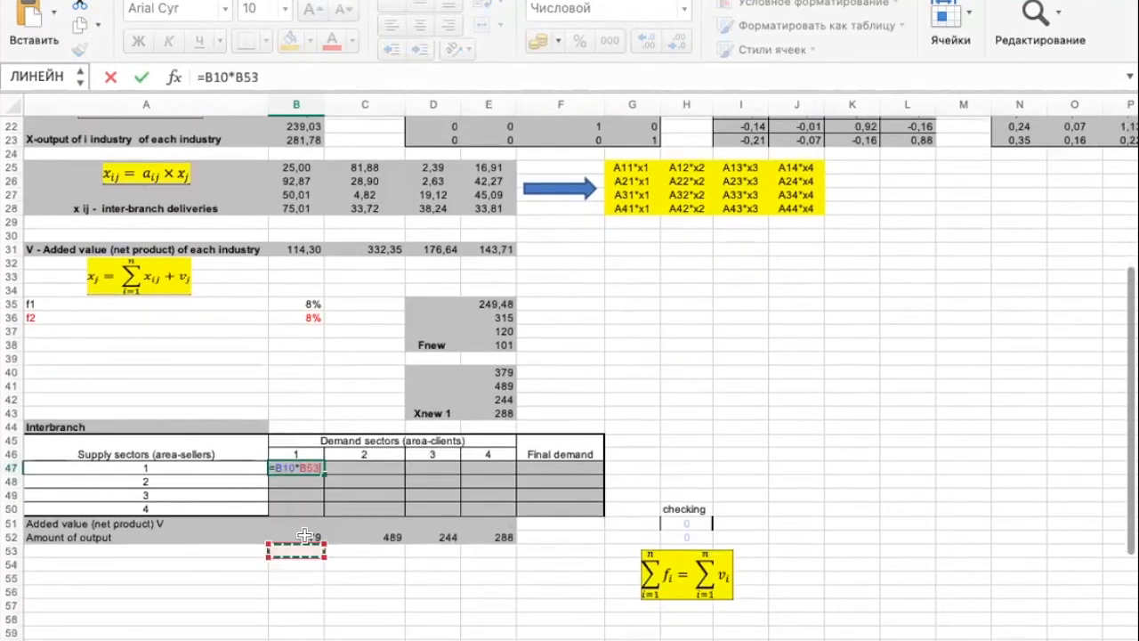
click(304, 535)
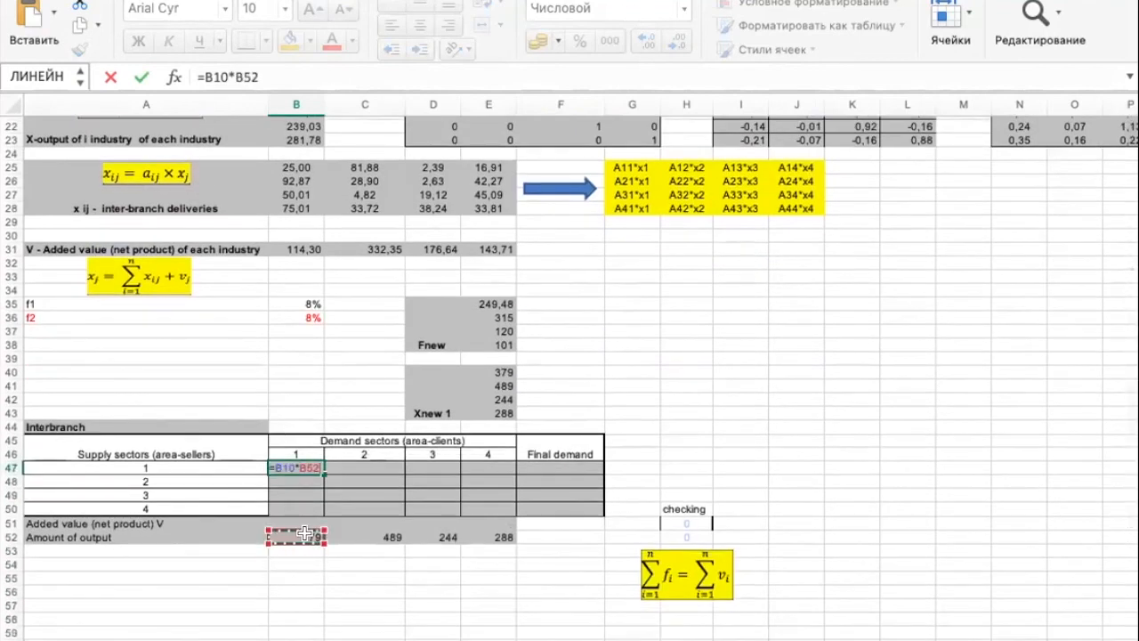
key(Return)
Calculate the sector 2 to sector 1 delivery in B48 with the formula =B11*B52.
text(=)
scroll(324, 364, up, 1)
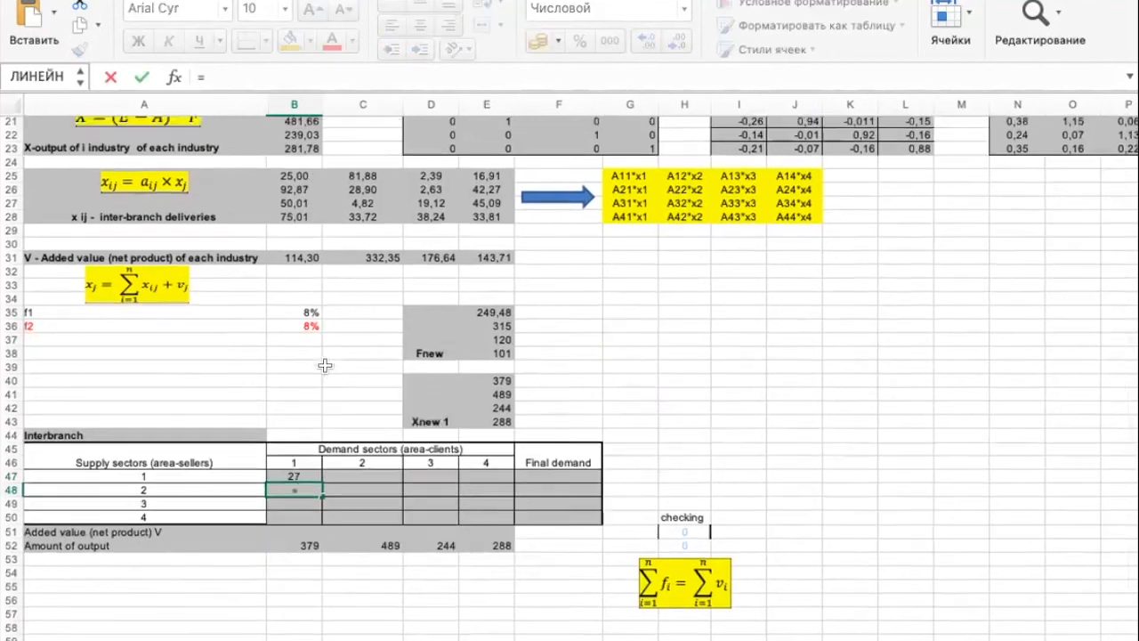
scroll(325, 365, up, 5)
click(294, 162)
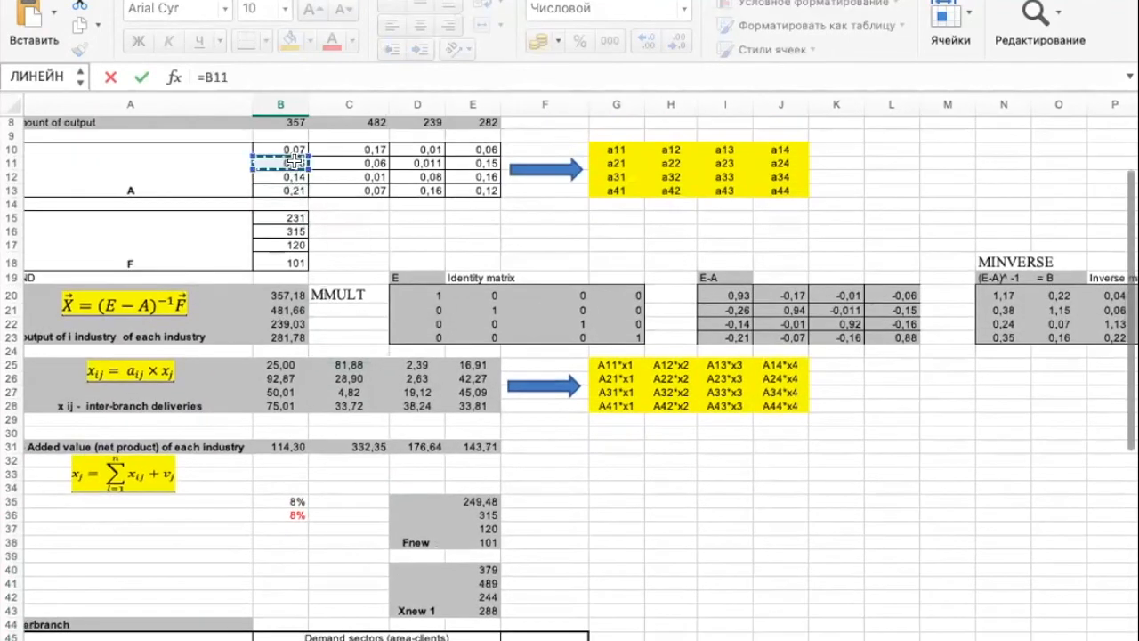
text(*)
scroll(281, 451, down, 7)
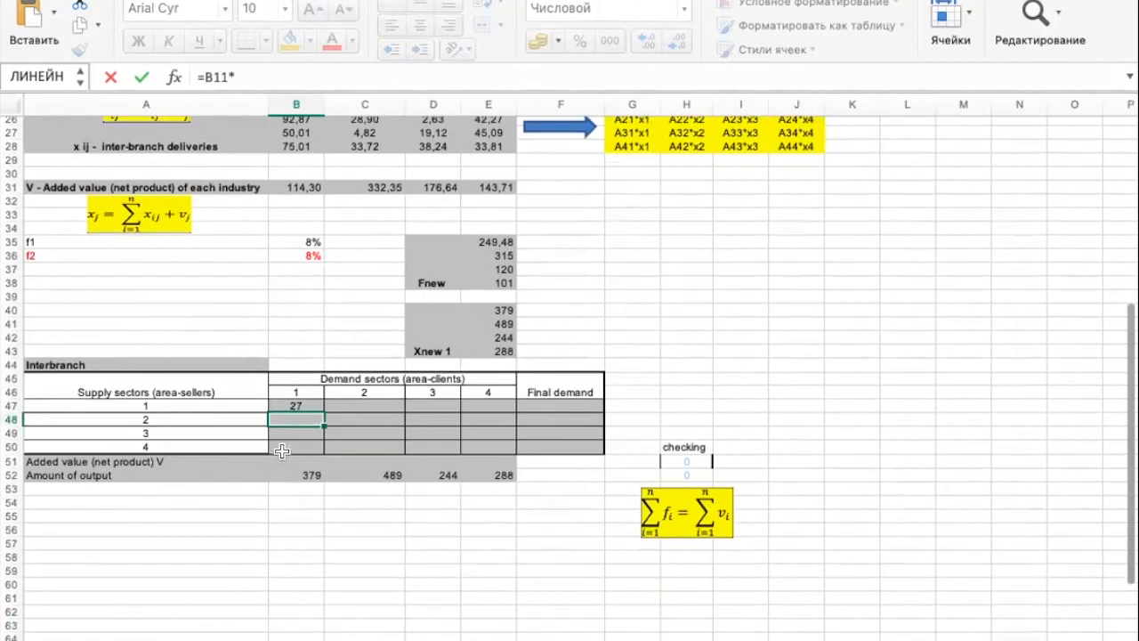
click(300, 475)
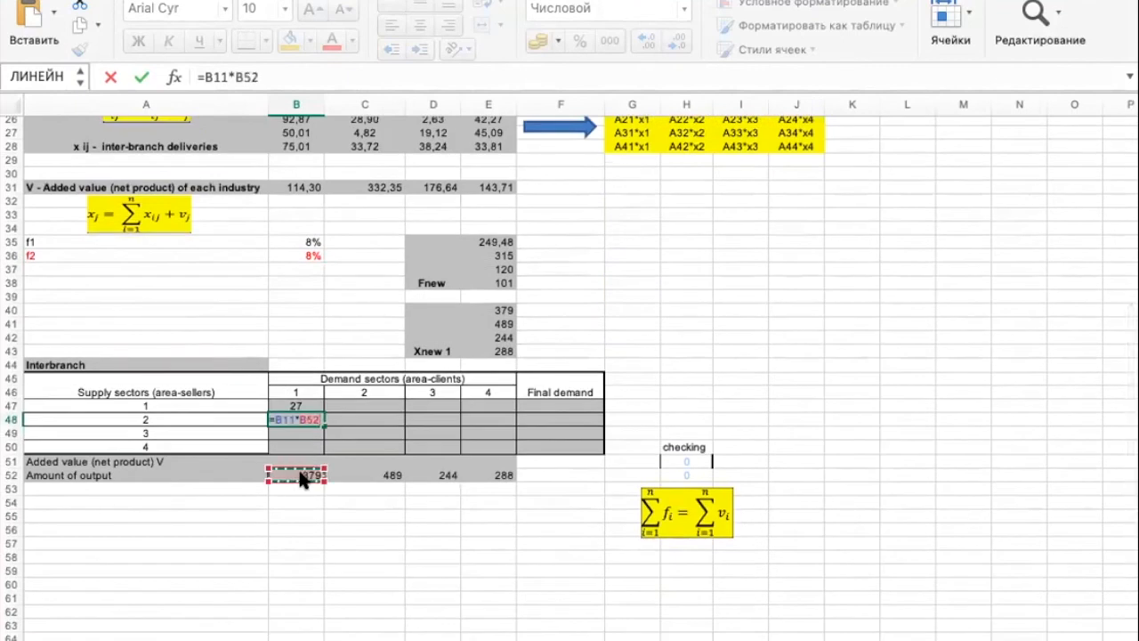
key(Return)
click(303, 416)
Make the output reference in B47 absolute, giving =B10*$B$52, and copy the formula down to B50.
click(307, 405)
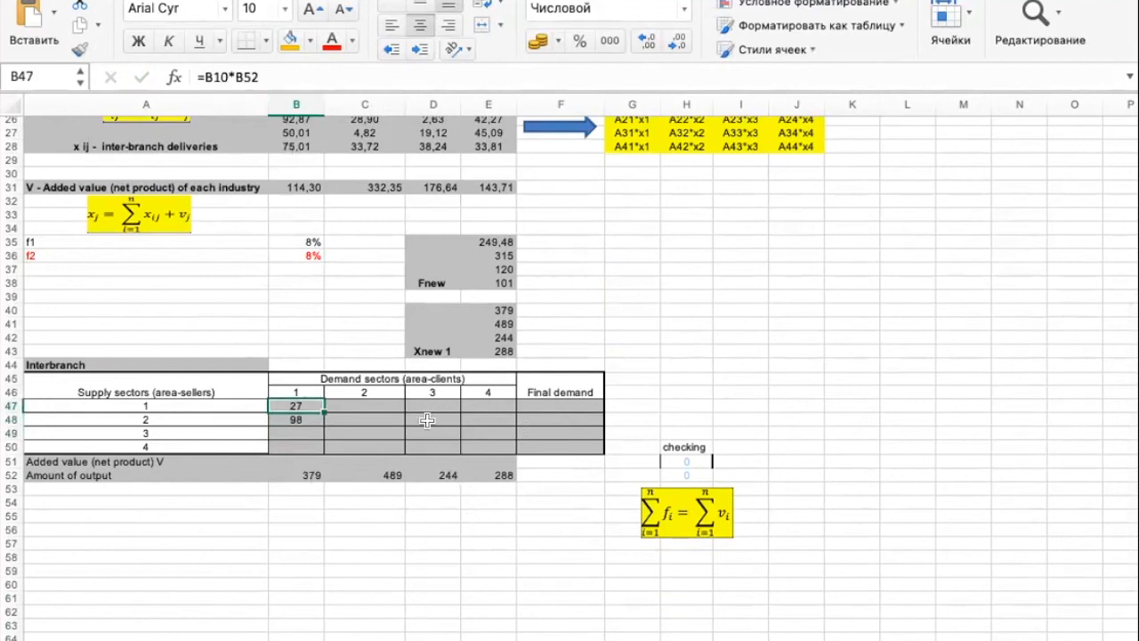
click(235, 76)
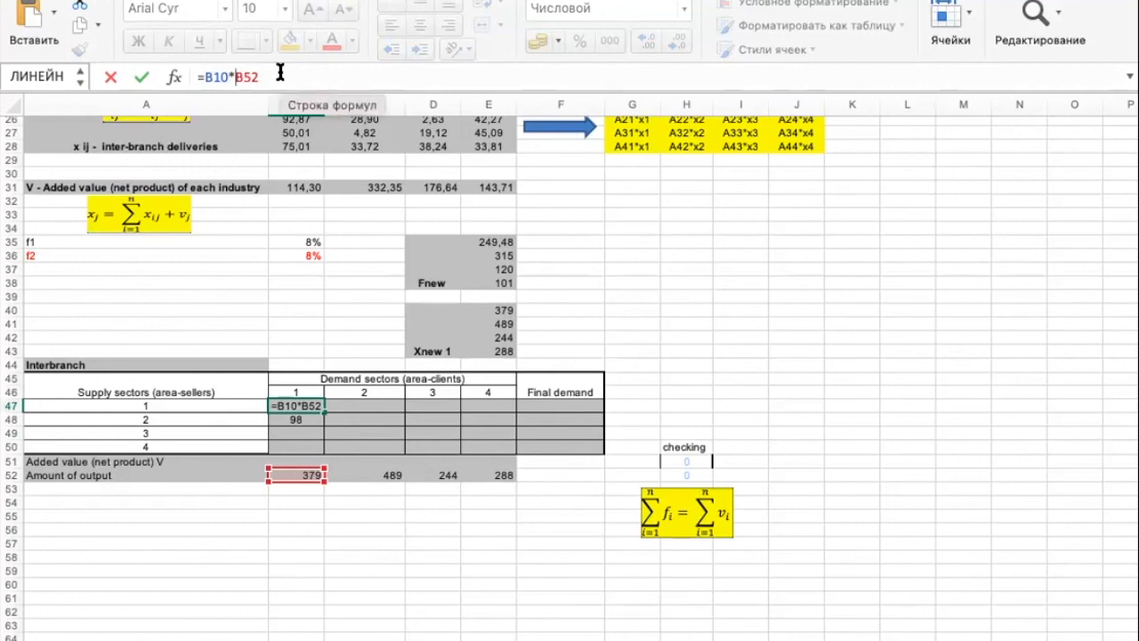
click(240, 77)
text($B)
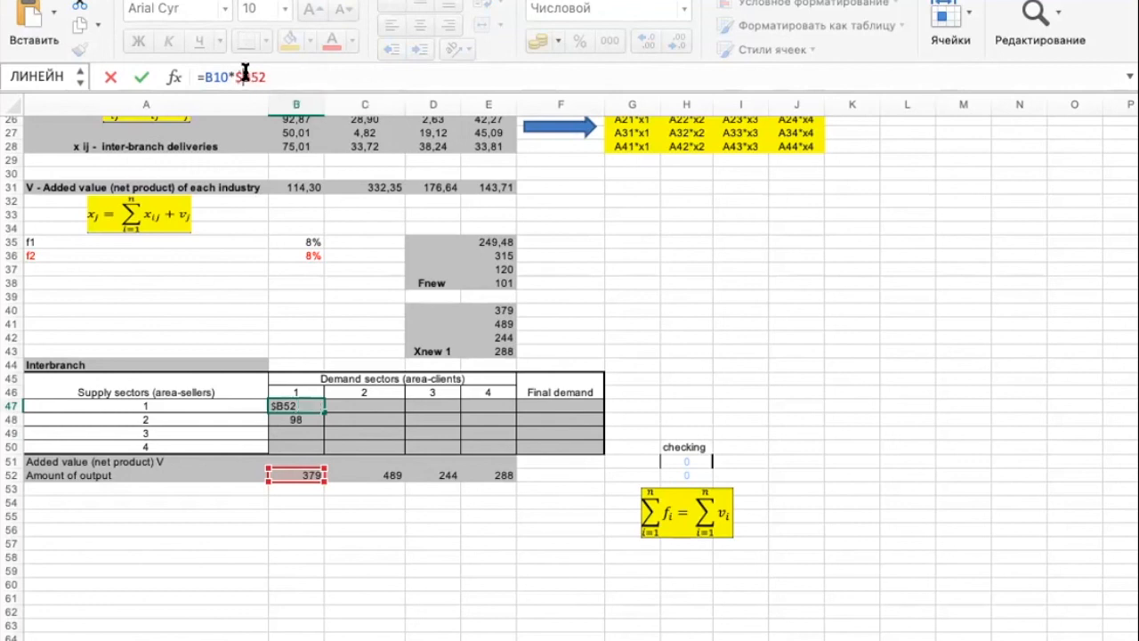
text($)
key(Return)
click(307, 402)
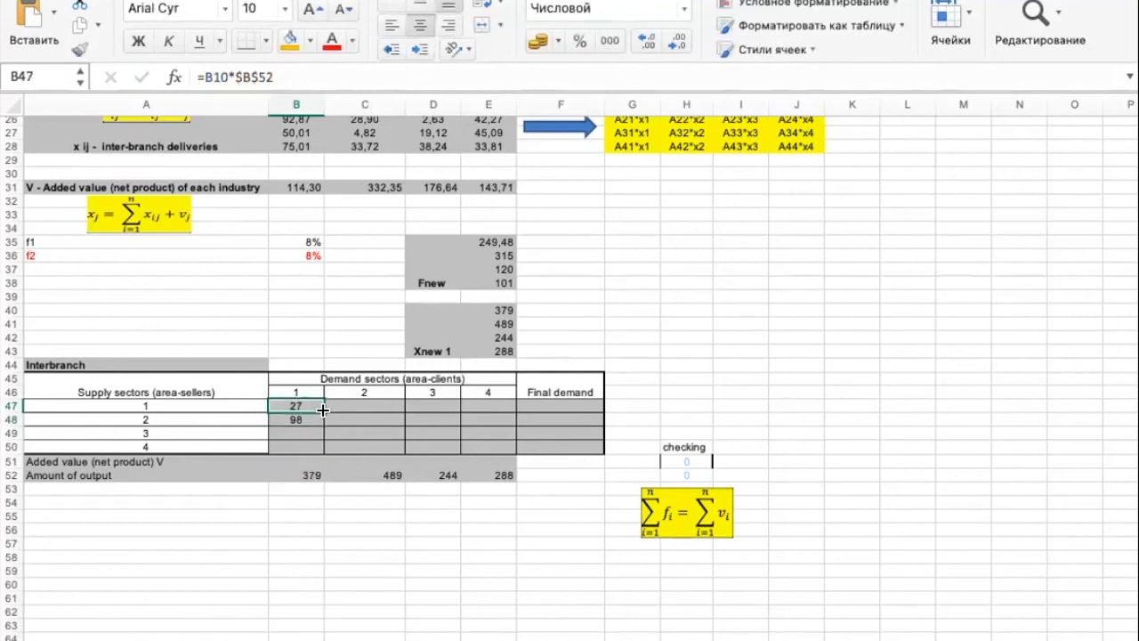
drag(323, 409, 318, 448)
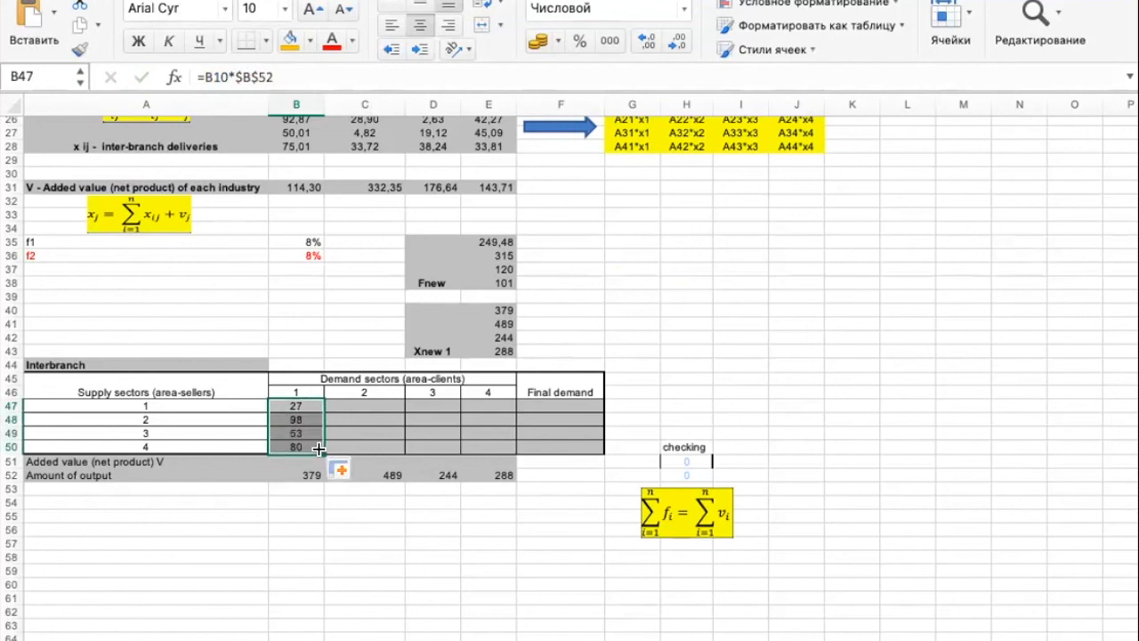
Copy the B47 formula across the first supply row to E47.
click(350, 408)
click(300, 406)
drag(319, 409, 507, 407)
Change the formula in C47 to =C10*$C$52 and copy it down to C50.
double_click(373, 406)
double_click(374, 406)
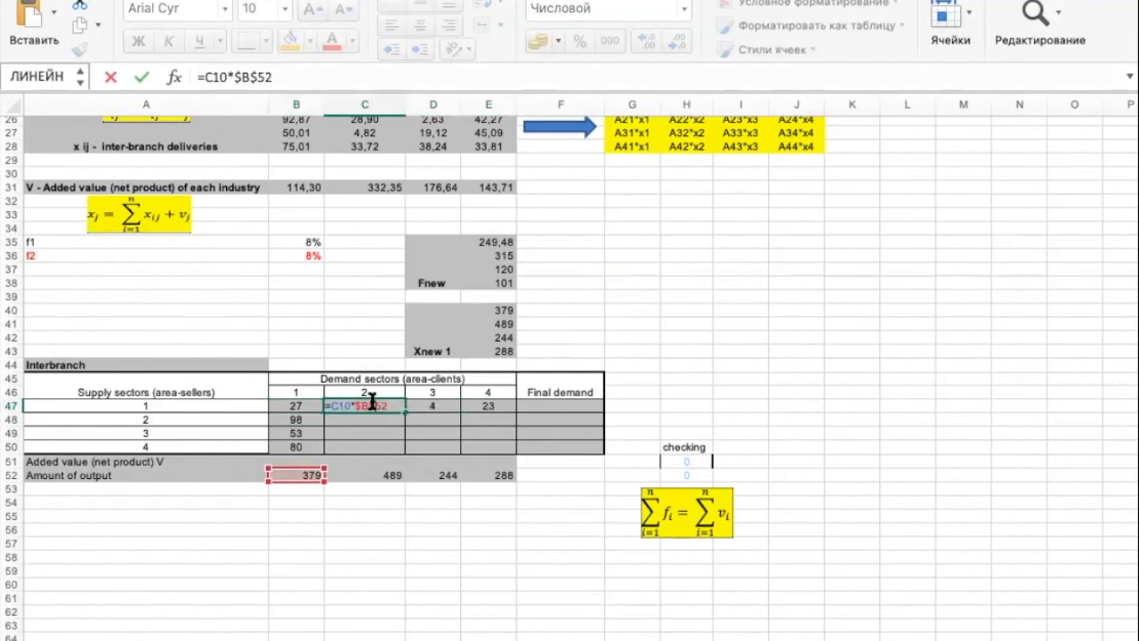
click(391, 476)
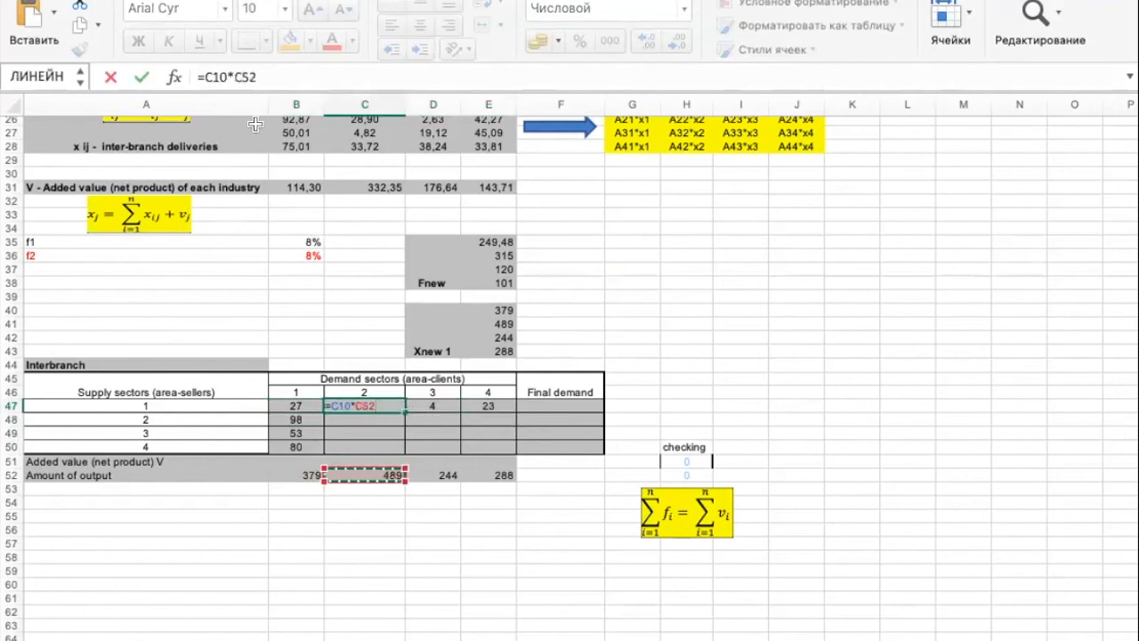
click(236, 77)
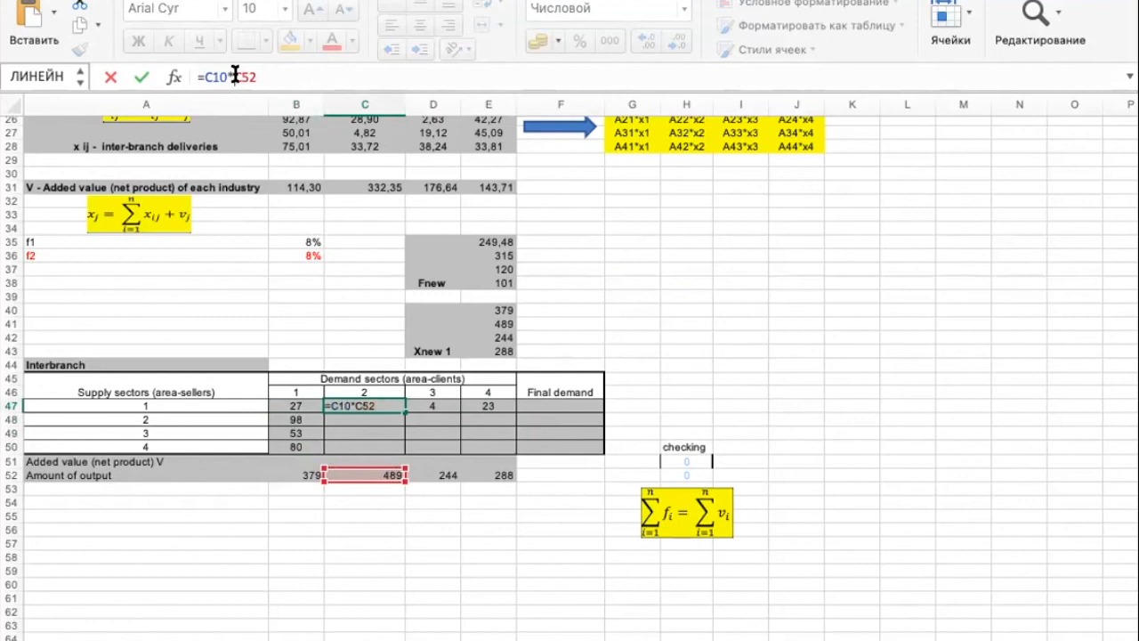
text($C$)
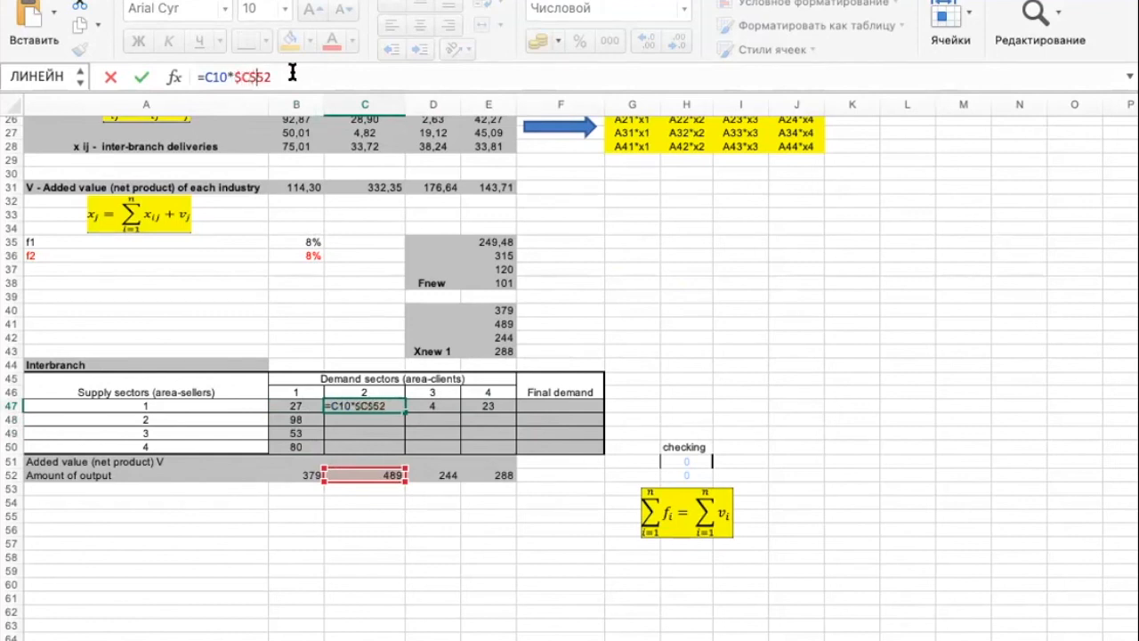
key(Return)
click(386, 404)
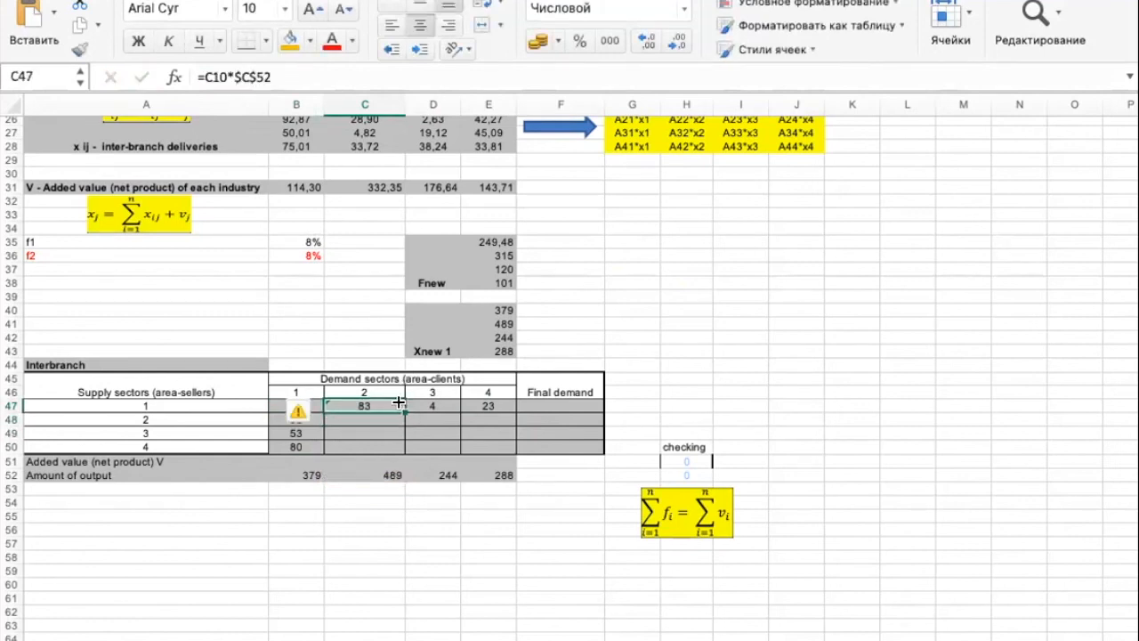
drag(404, 409, 404, 451)
key(super+z)
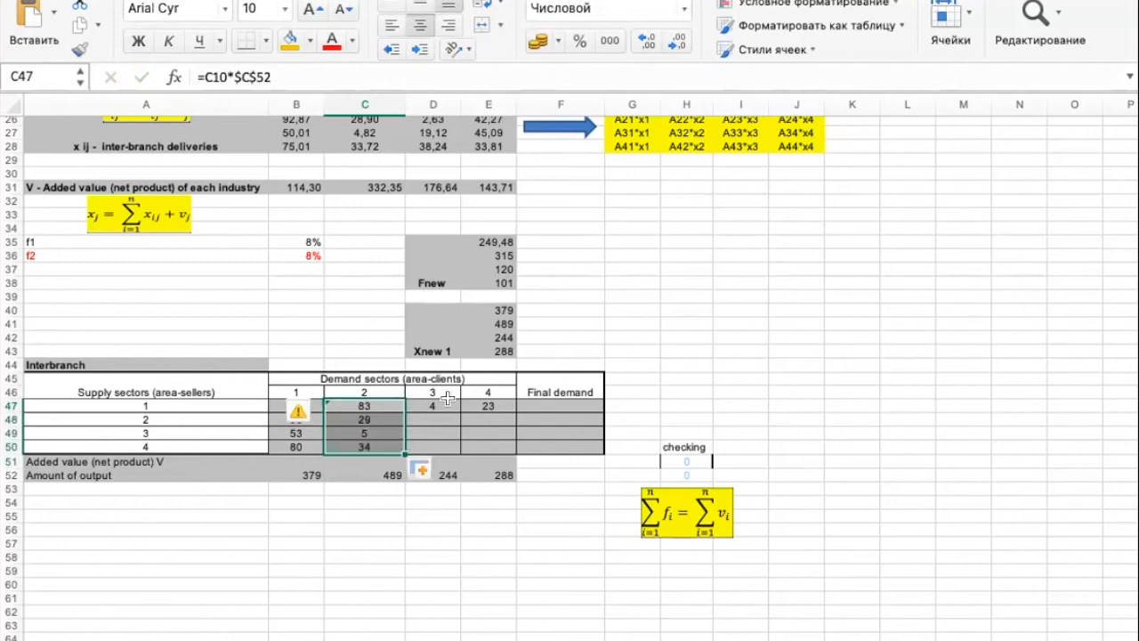
Change the formula in D47 to =D10*$D$52 and copy it down to D50.
double_click(449, 403)
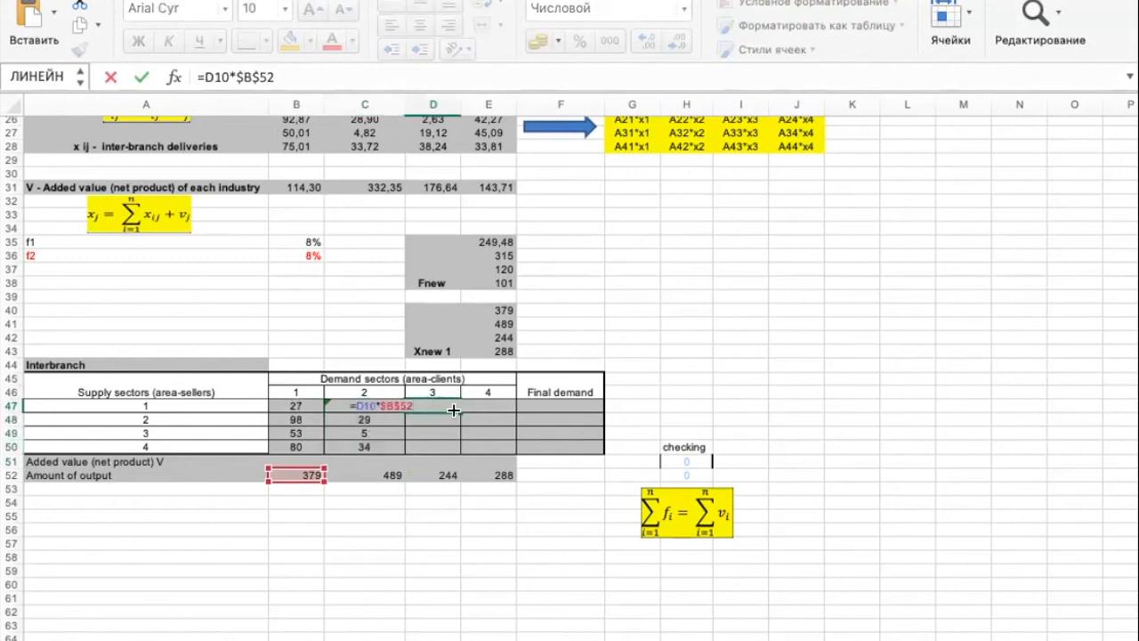
key(BackSpace)
key(BackSpace)
key(BackSpace)
key(BackSpace)
key(BackSpace)
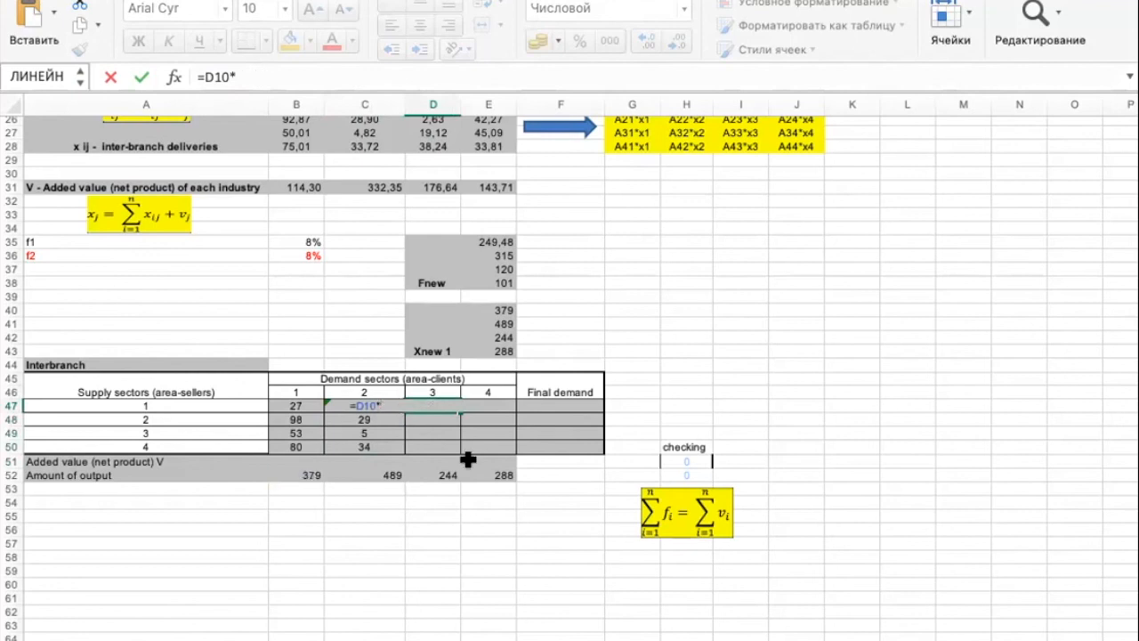
click(445, 476)
click(233, 73)
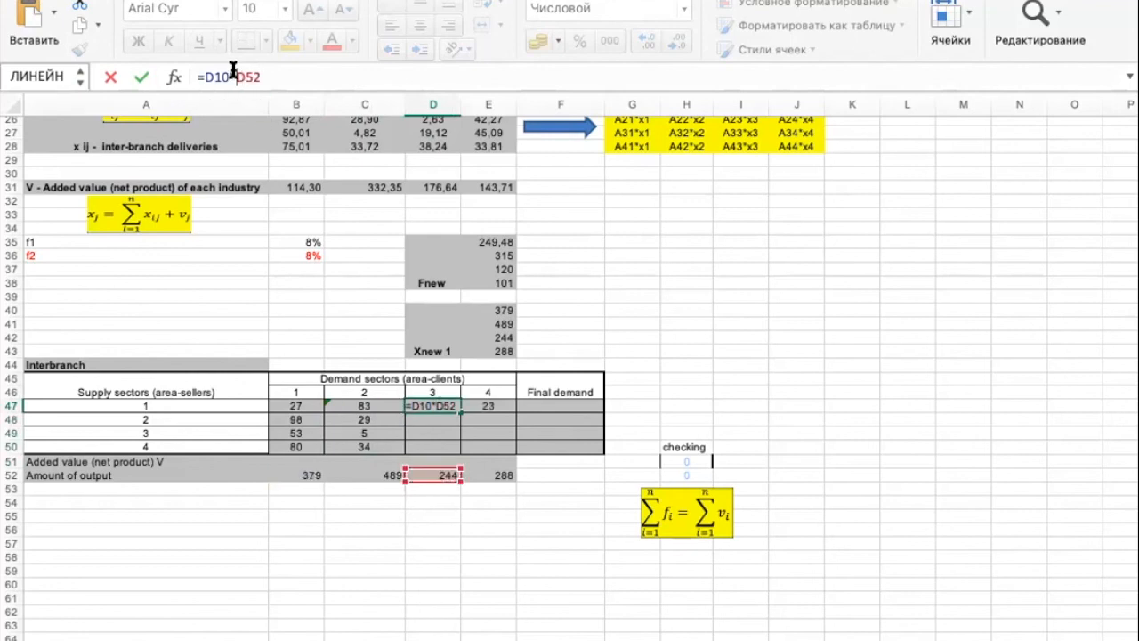
text($D$)
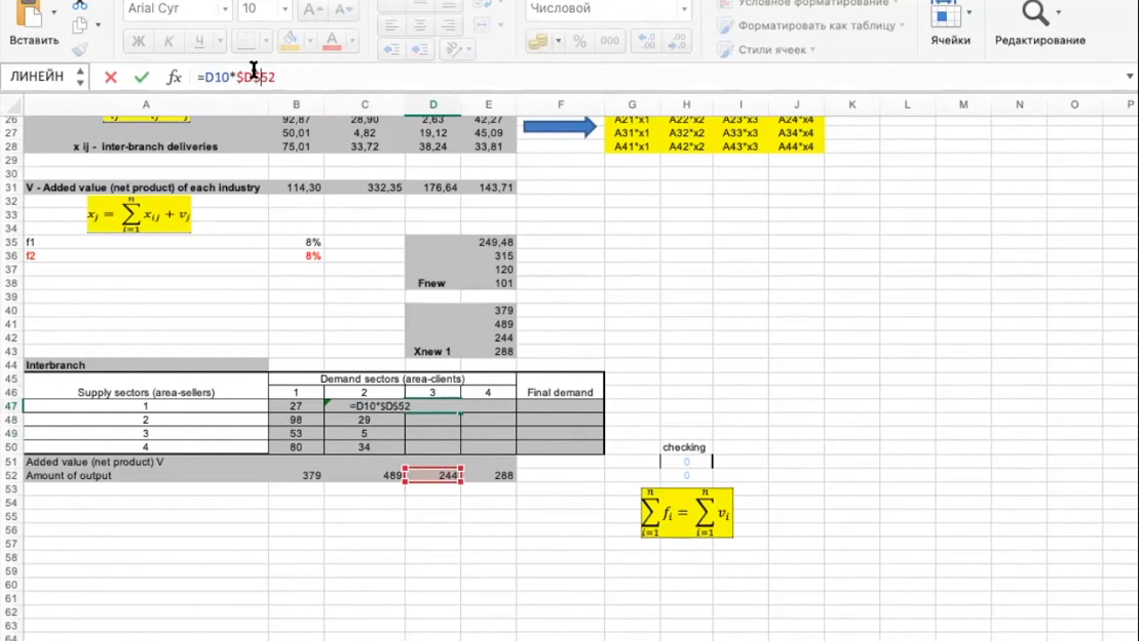
key(Return)
click(449, 404)
drag(460, 412, 450, 449)
Change the formula in E47 to =E10*$E$52 and copy it down to E50.
click(500, 405)
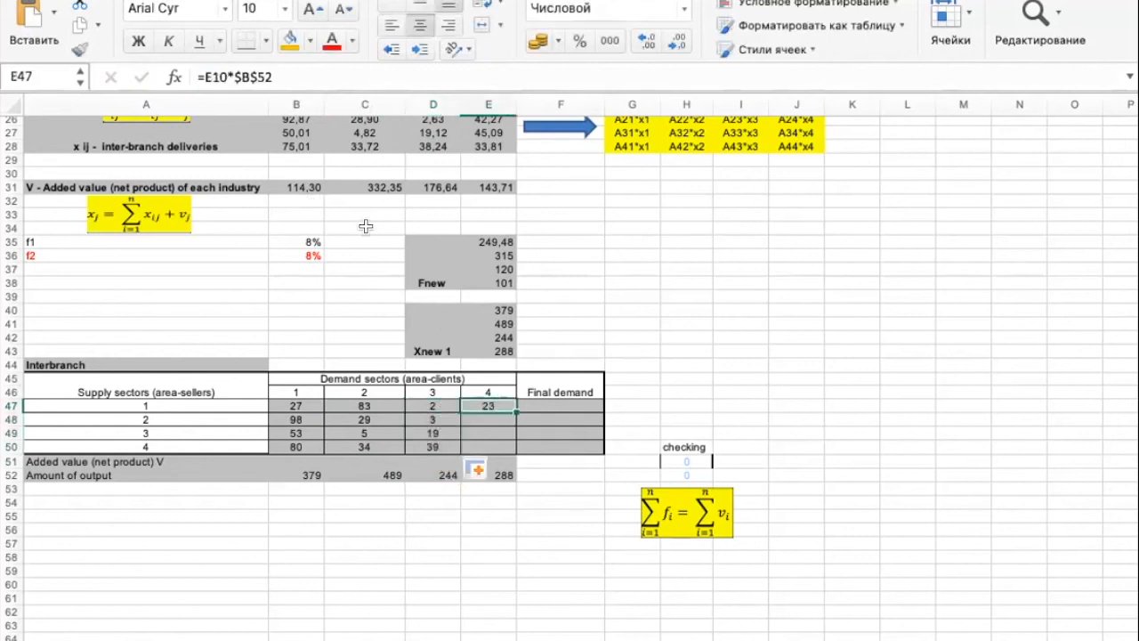
drag(240, 77, 337, 71)
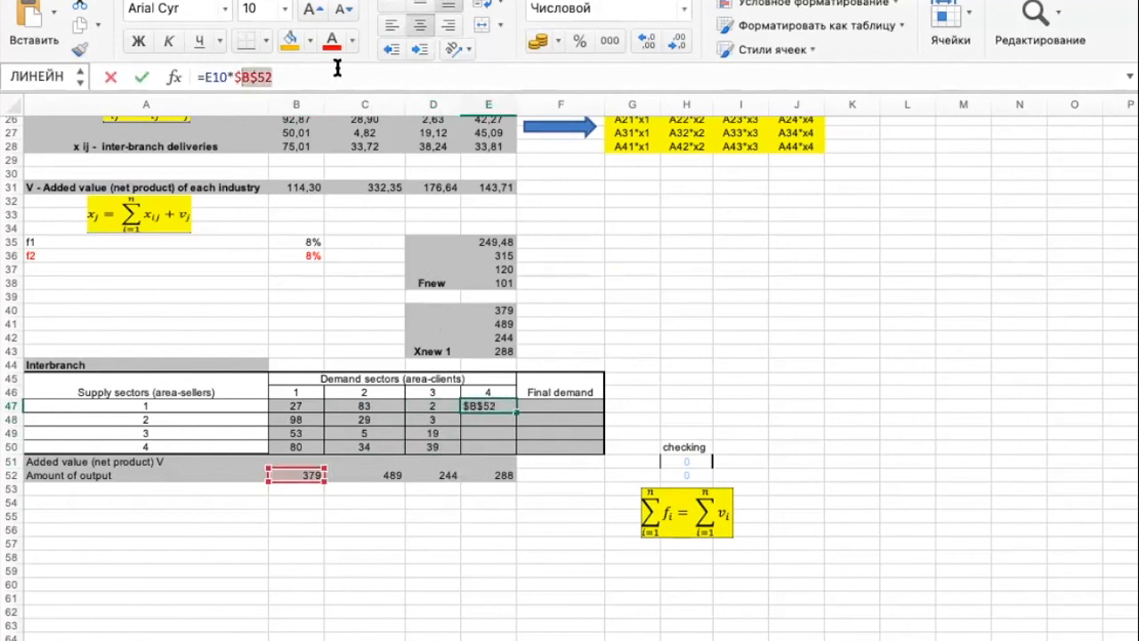
key(BackSpace)
click(488, 475)
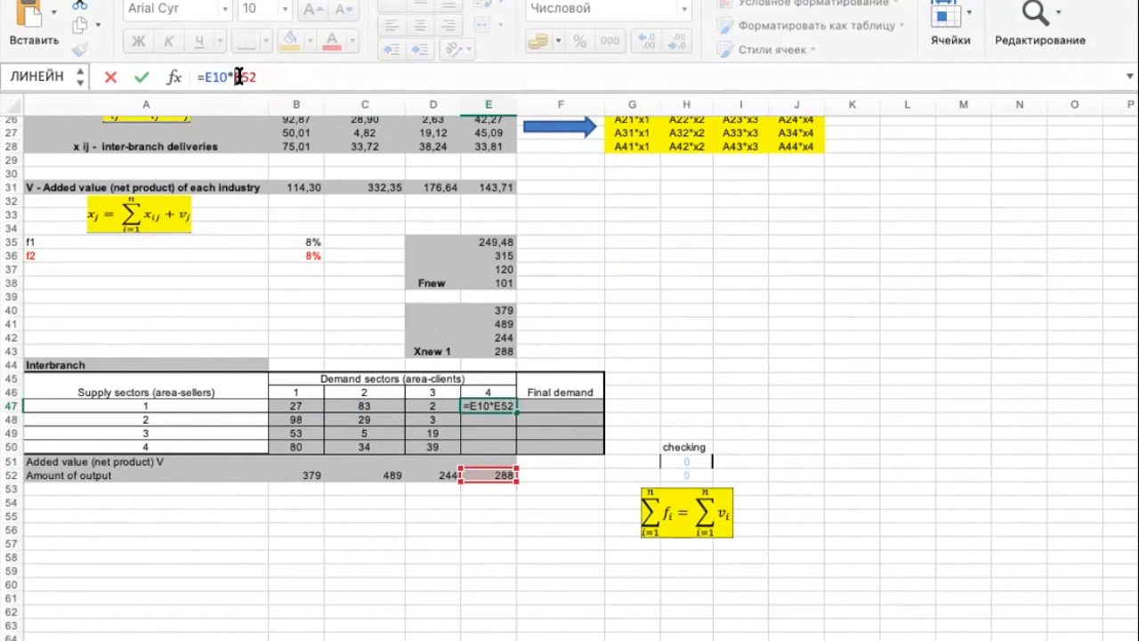
key(F4)
key(Return)
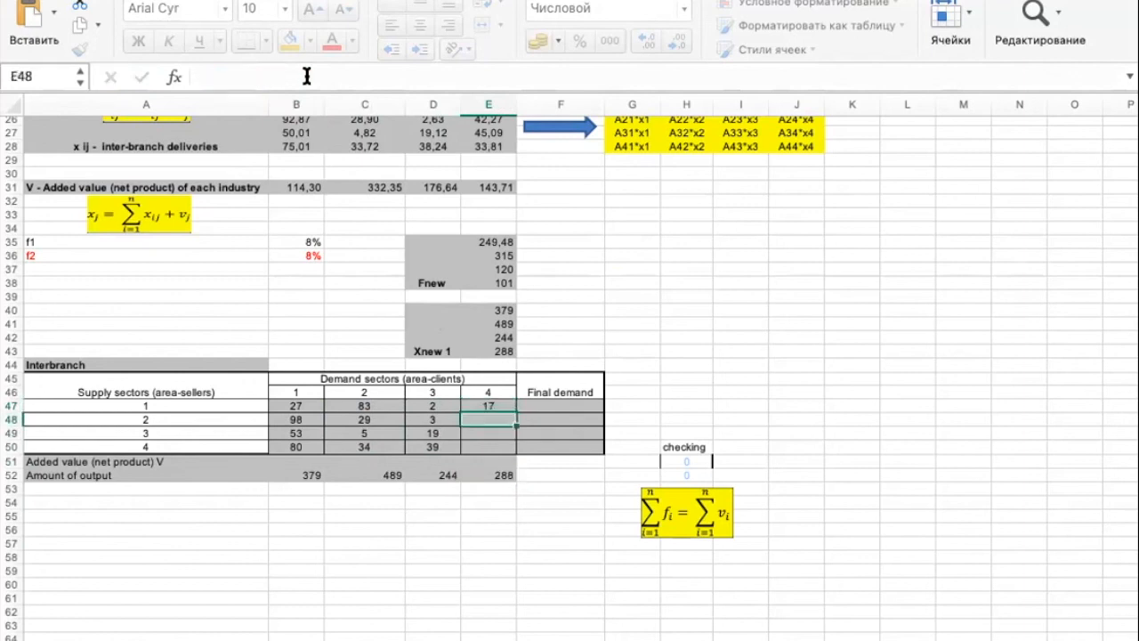
click(511, 405)
drag(514, 409, 515, 451)
click(305, 405)
drag(305, 404, 478, 451)
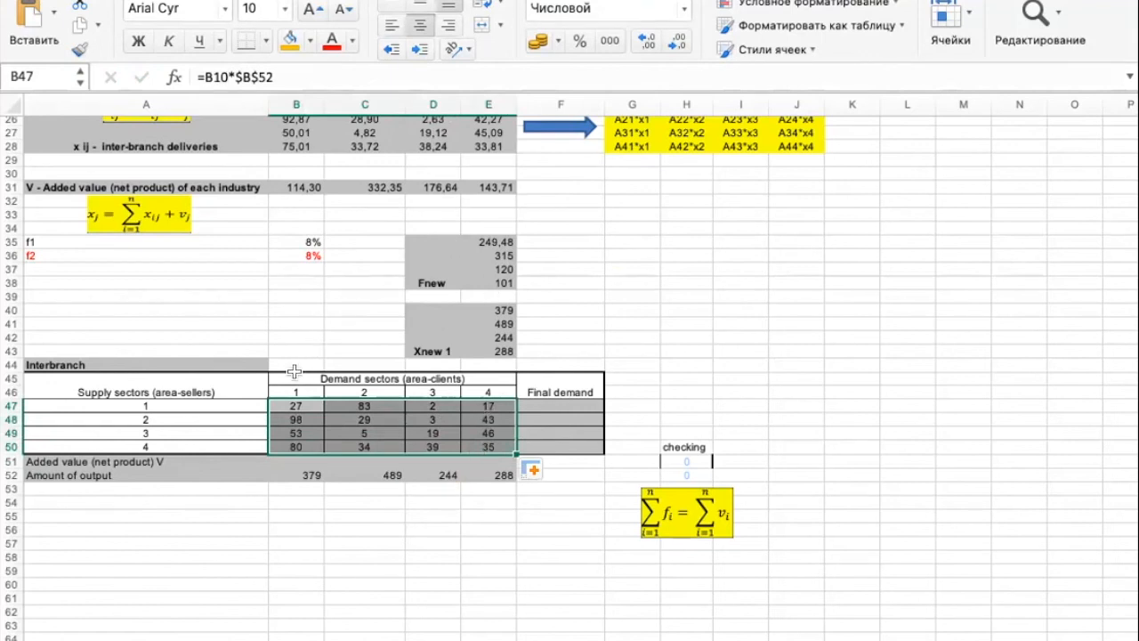
Link the first final demand cell F47 to the new demand with =E35 and copy it down to F50.
click(569, 404)
text(=)
click(492, 241)
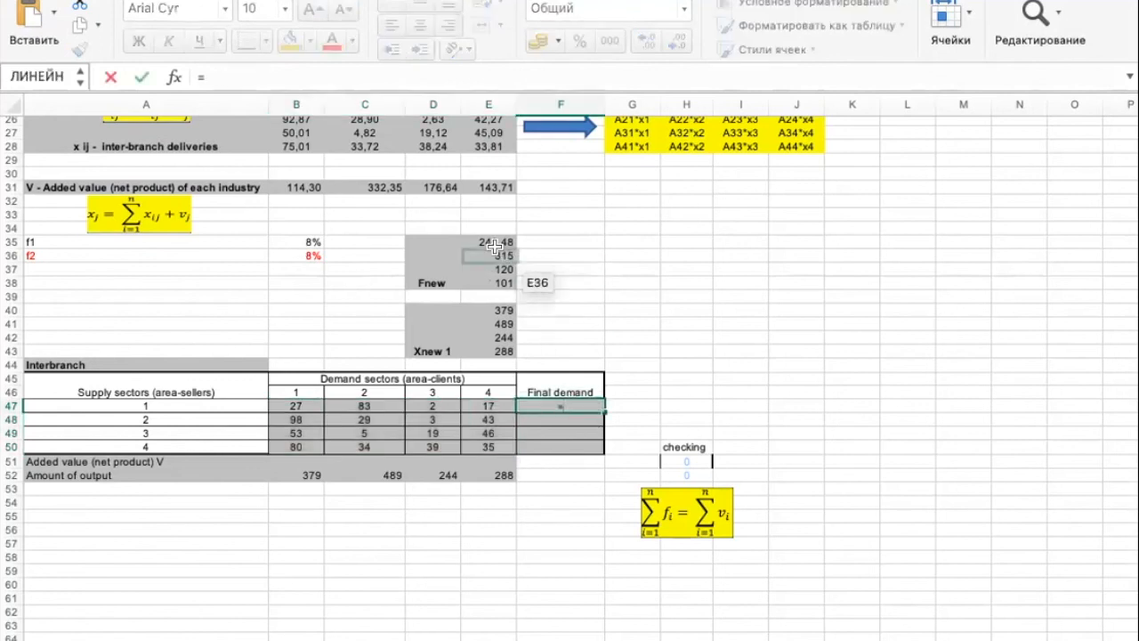
key(Return)
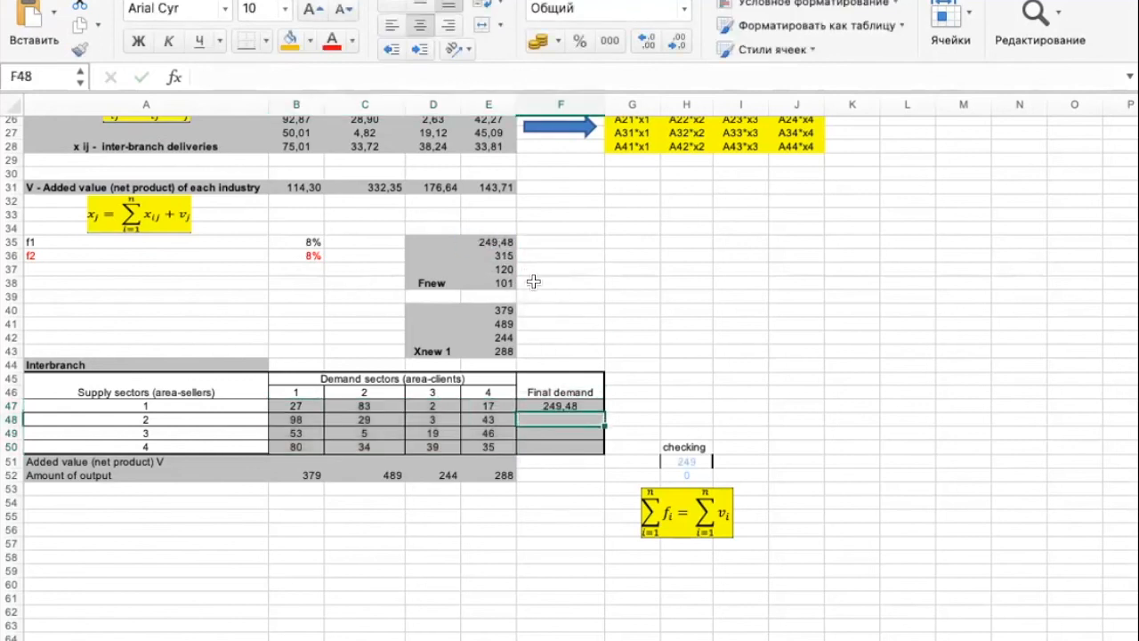
click(599, 406)
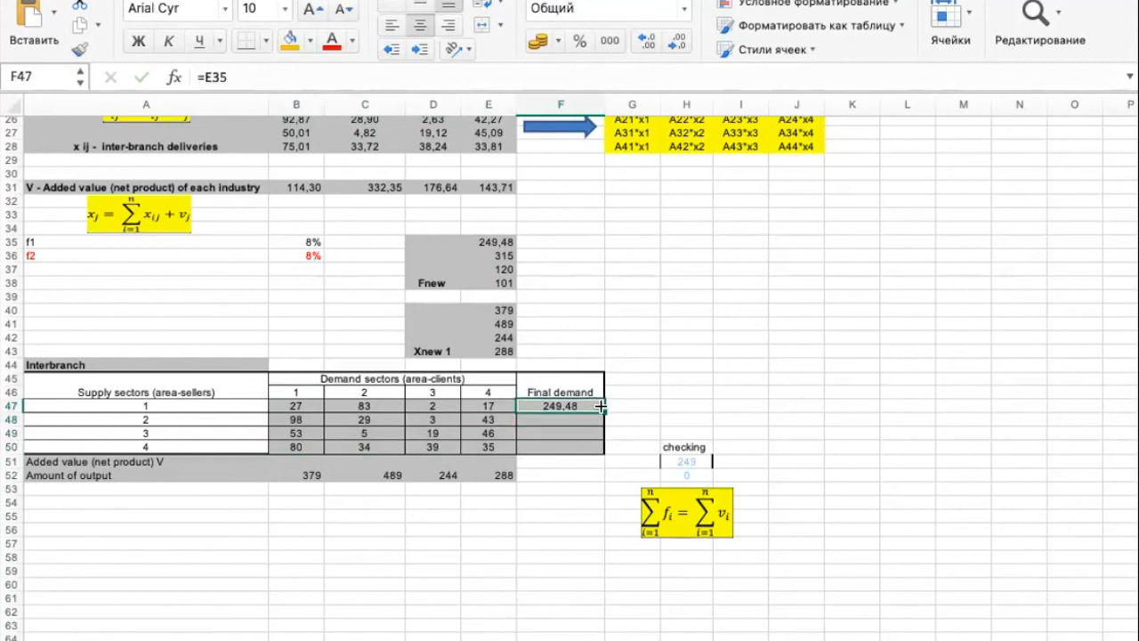
drag(603, 408, 602, 452)
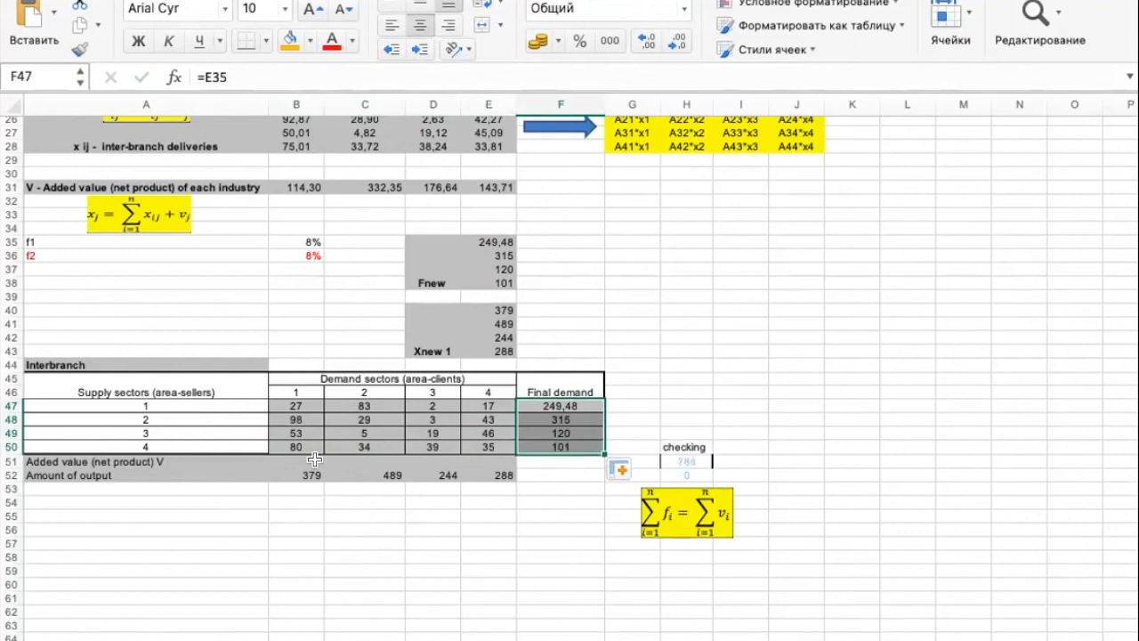
Calculate sector 1's added value in B51 with =B52-B47-B48-B49-B50 and copy the formula across to E51.
click(305, 458)
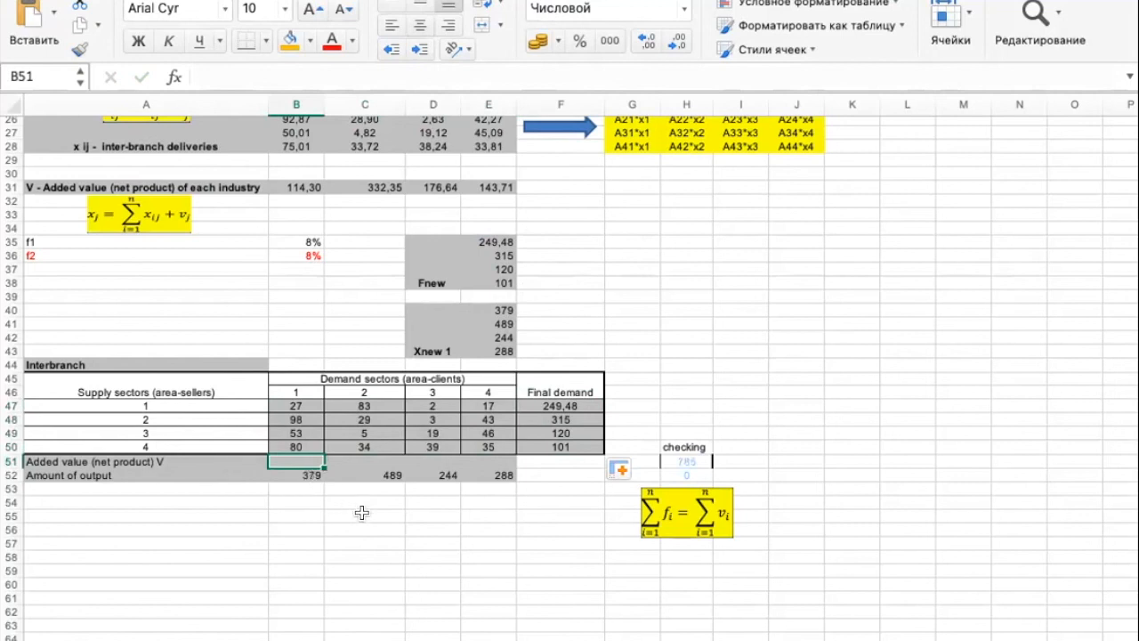
text(=)
click(295, 474)
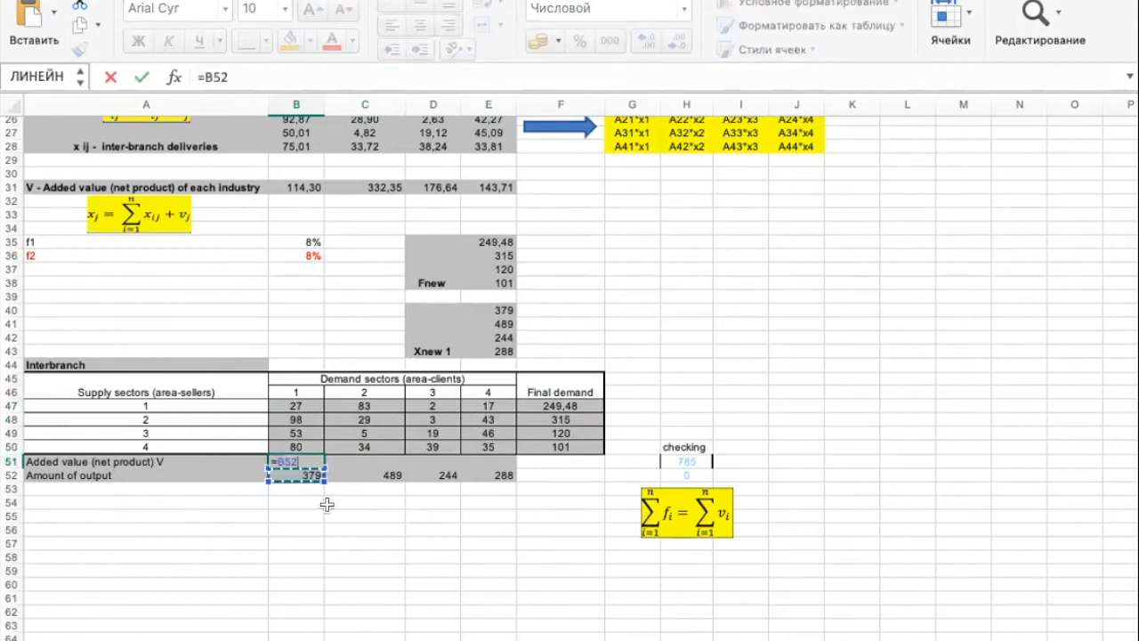
text(-)
click(297, 403)
text(-)
click(300, 416)
text(-)
click(299, 430)
text(-)
click(298, 446)
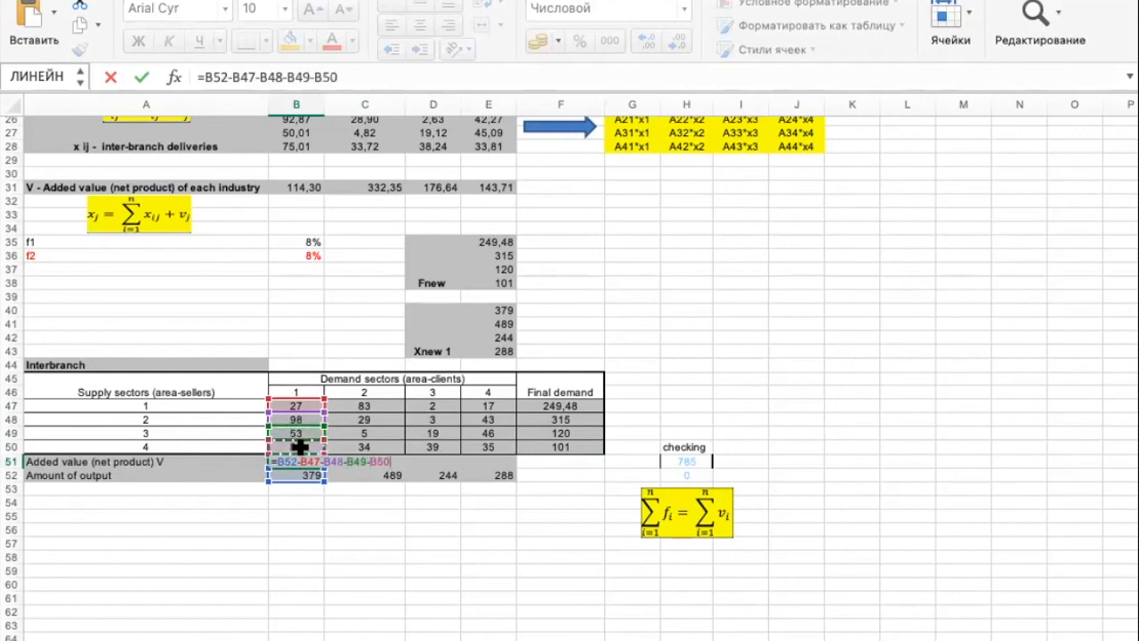
key(Return)
click(311, 460)
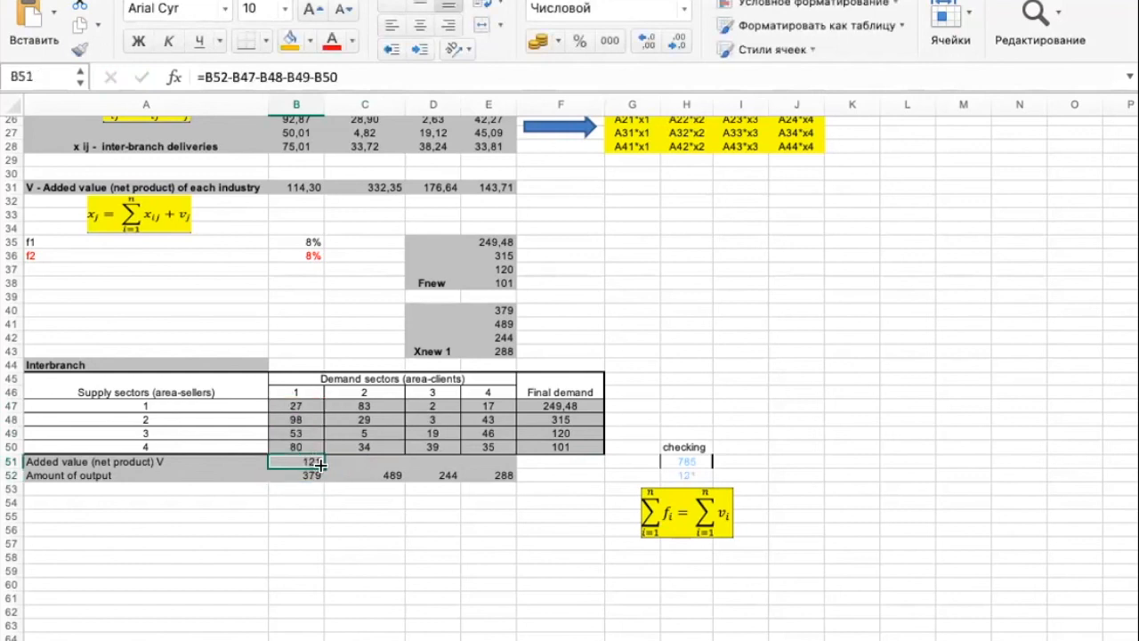
drag(338, 464, 520, 462)
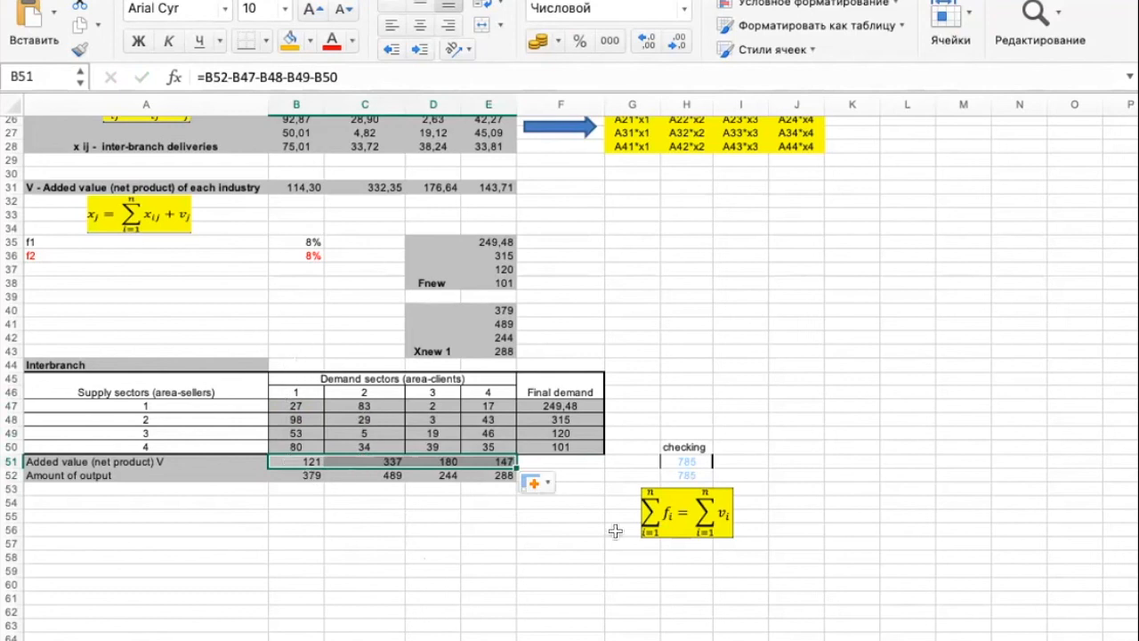
Inspect the checking formulas in H51 and H52 that sum final demand and added value.
scroll(654, 566, down, 2)
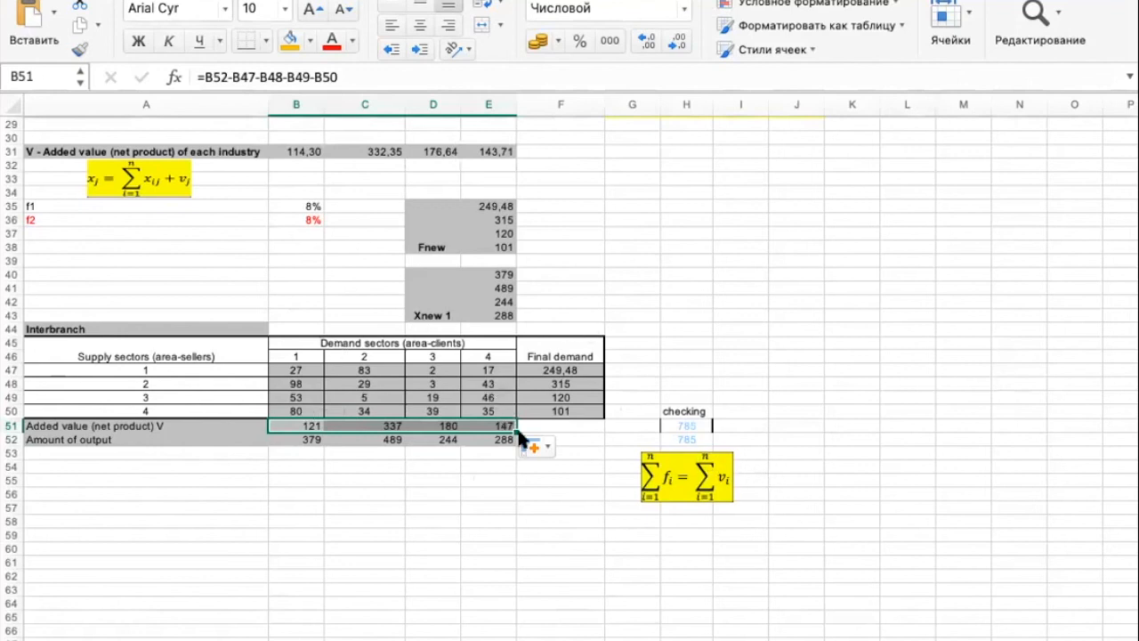
click(688, 411)
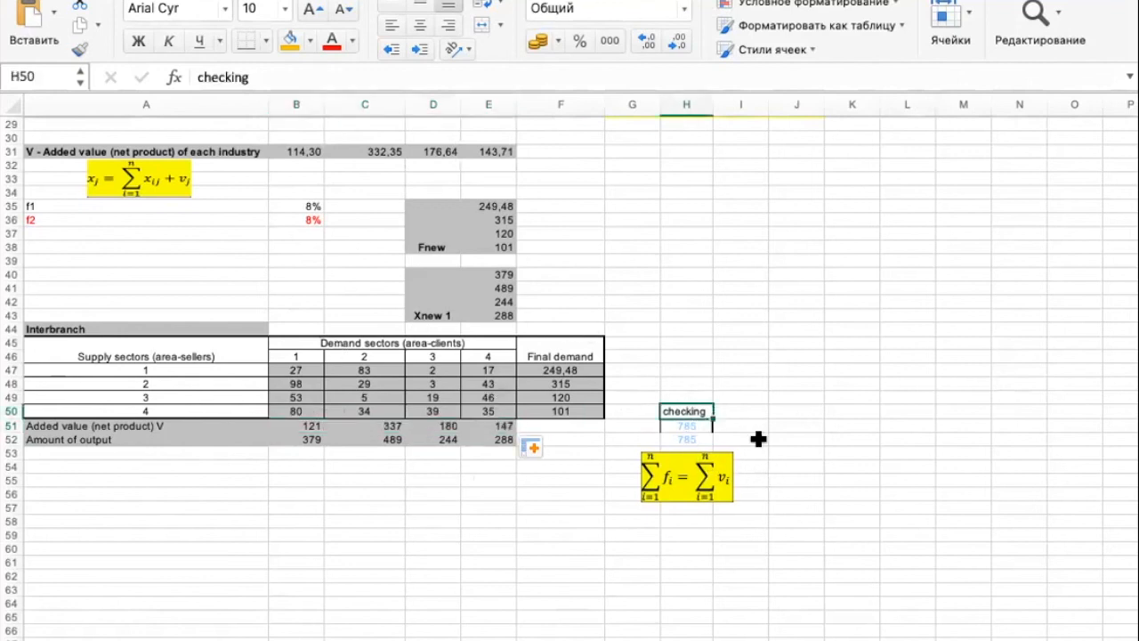
double_click(697, 426)
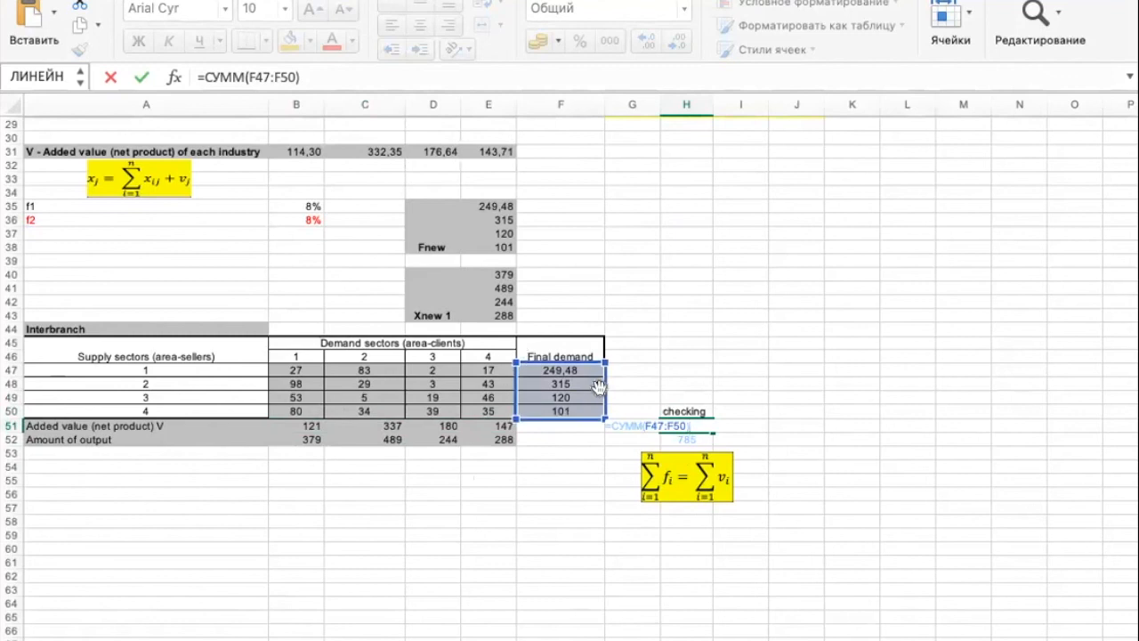
key(Return)
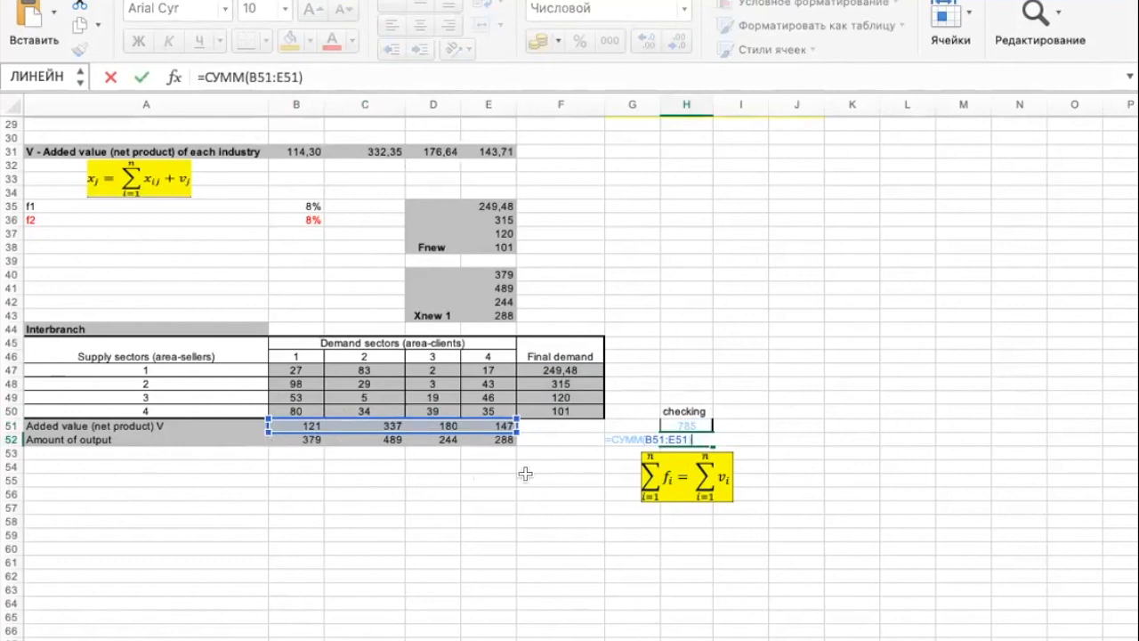
key(Return)
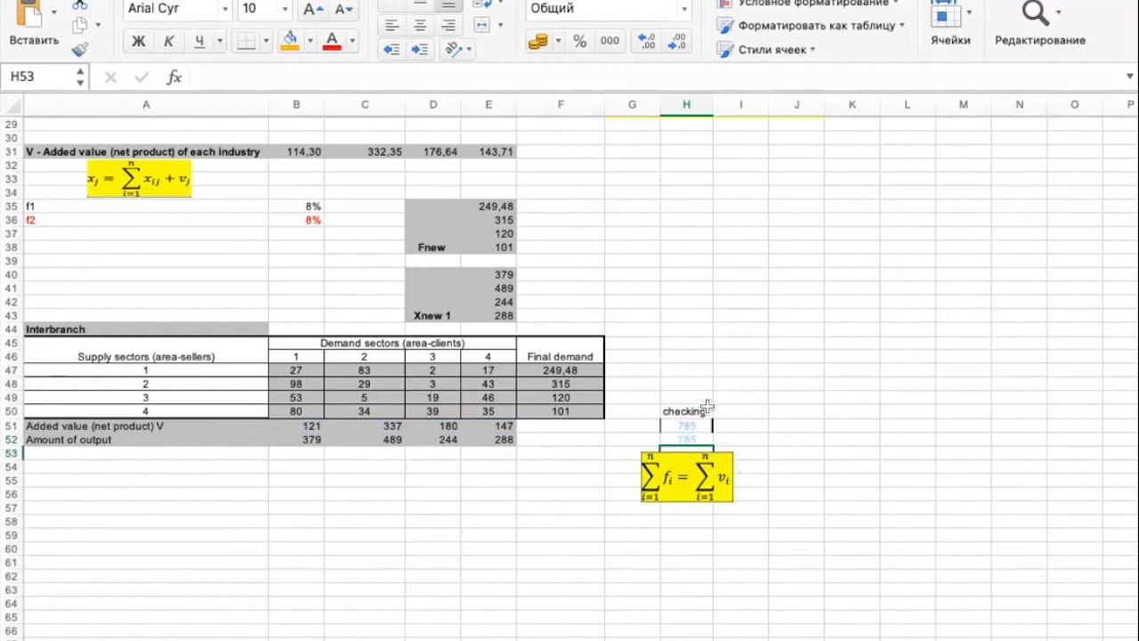
scroll(628, 302, up, 10)
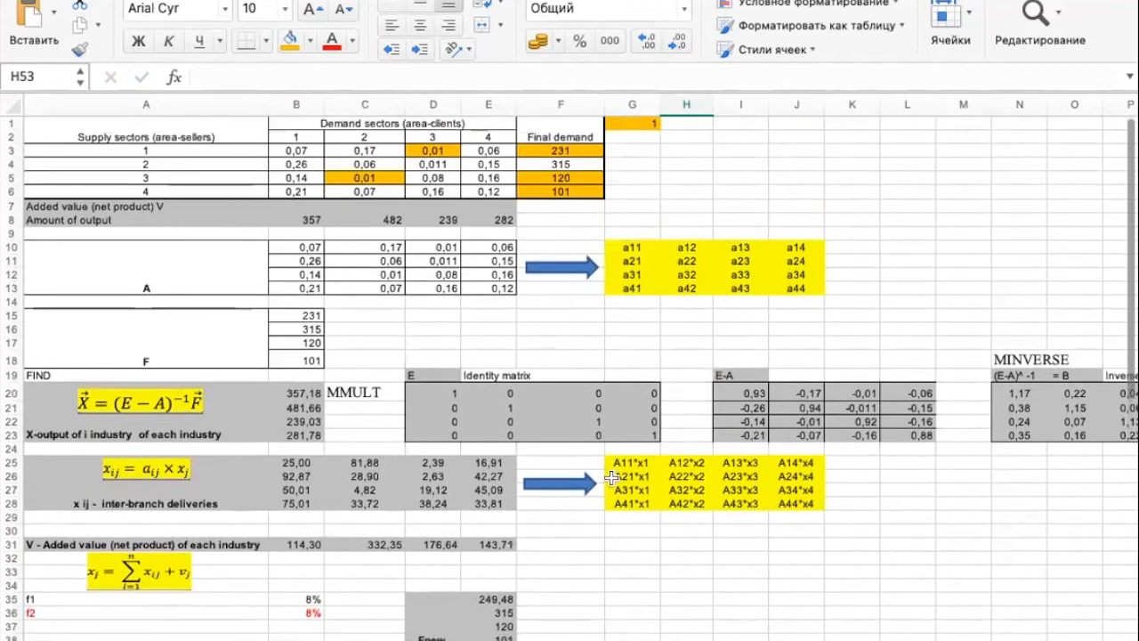
scroll(611, 478, down, 9)
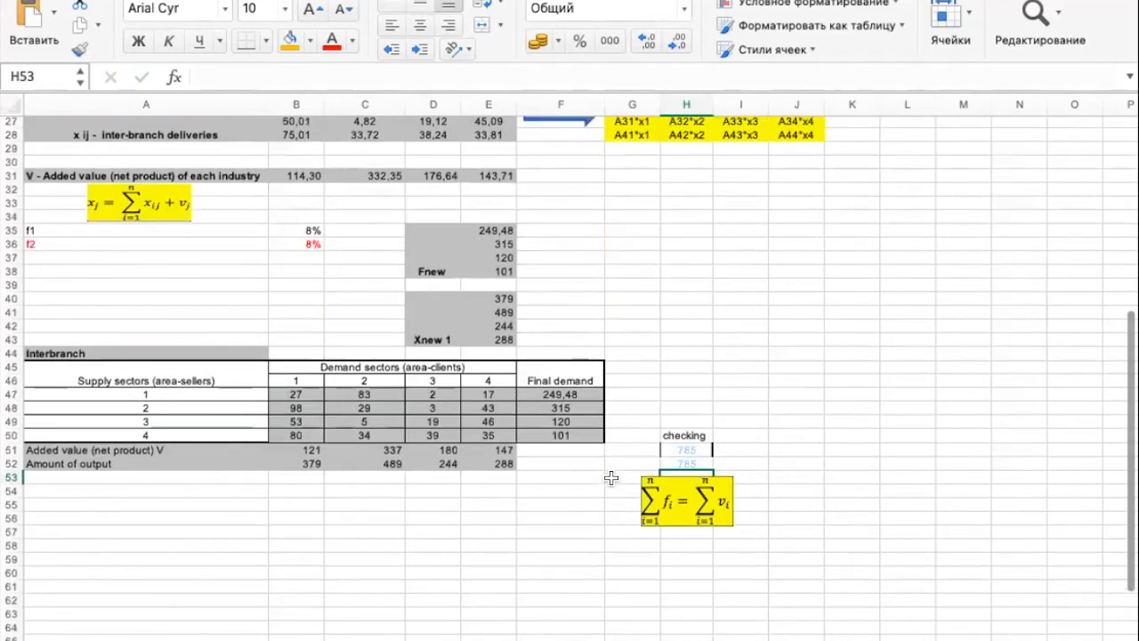
scroll(612, 477, up, 9)
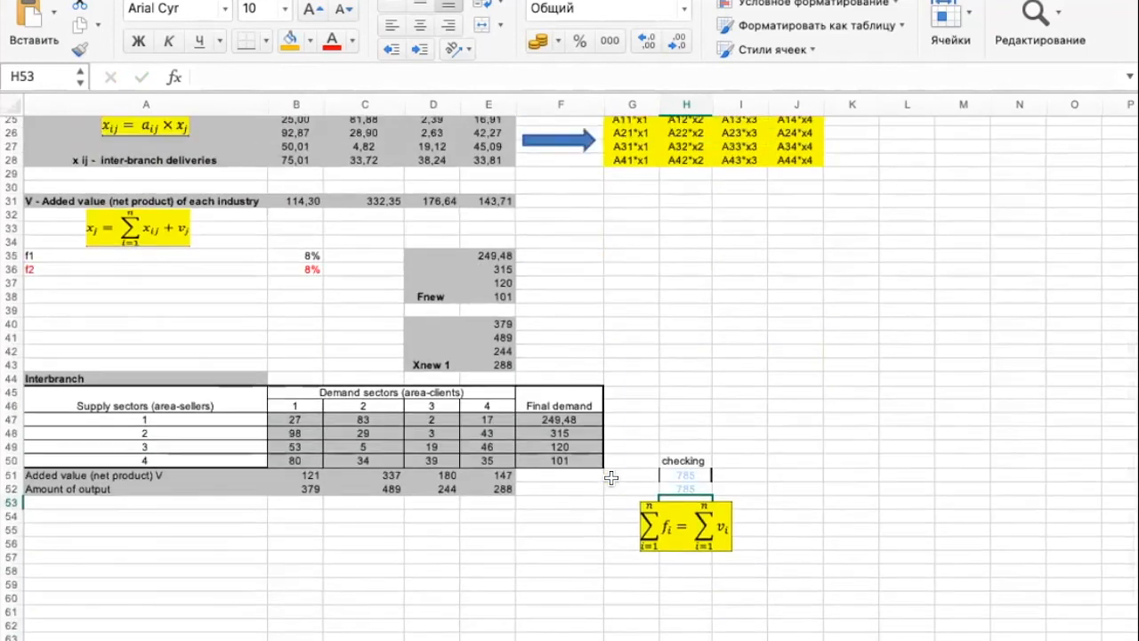